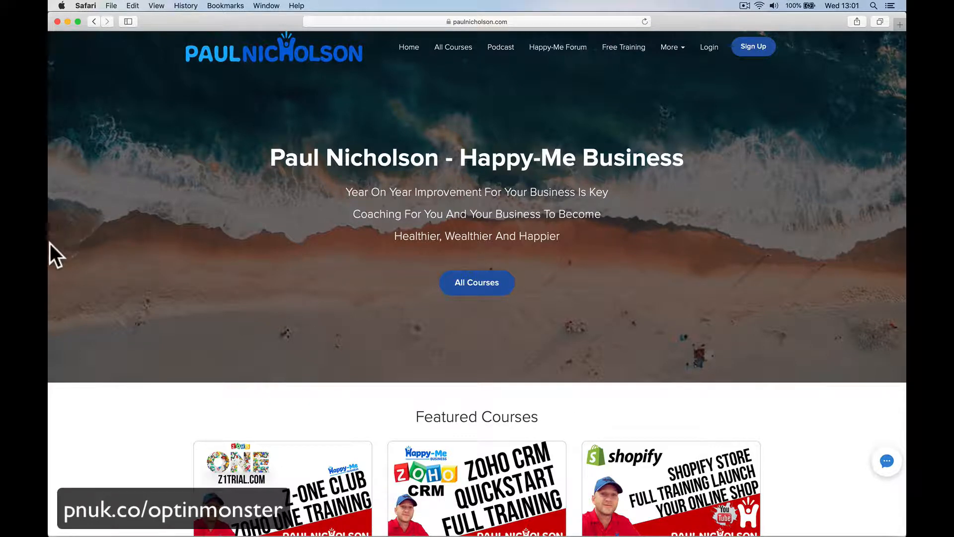
# - Browse the featured courses on the homepage
pyautogui.scroll(-10, 566, 351)
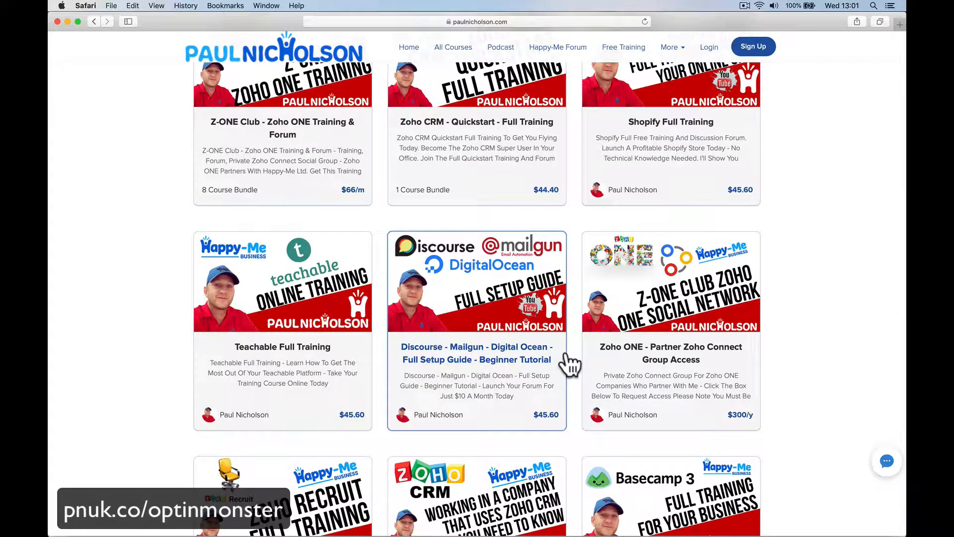
pyautogui.scroll(4, 527, 216)
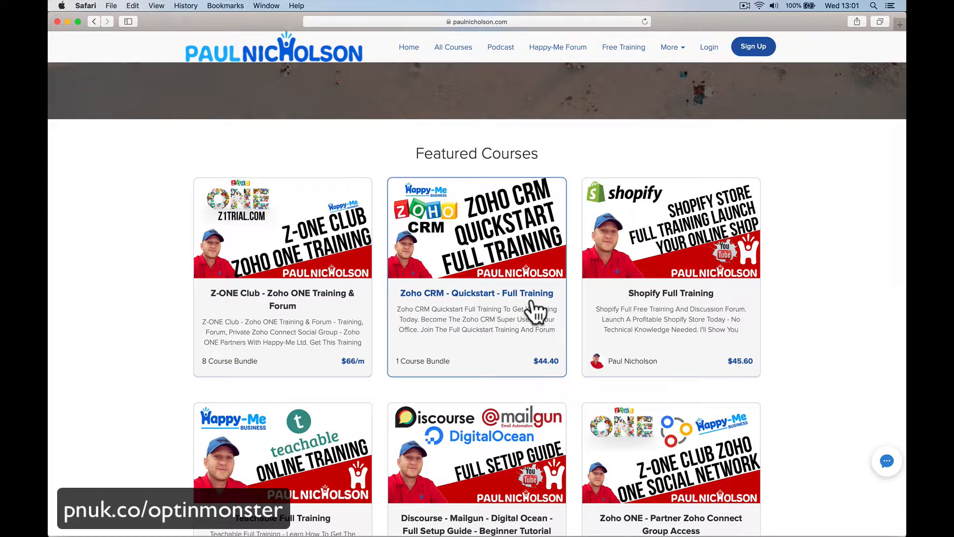
pyautogui.scroll(-2, 524, 310)
pyautogui.scroll(-2, 597, 264)
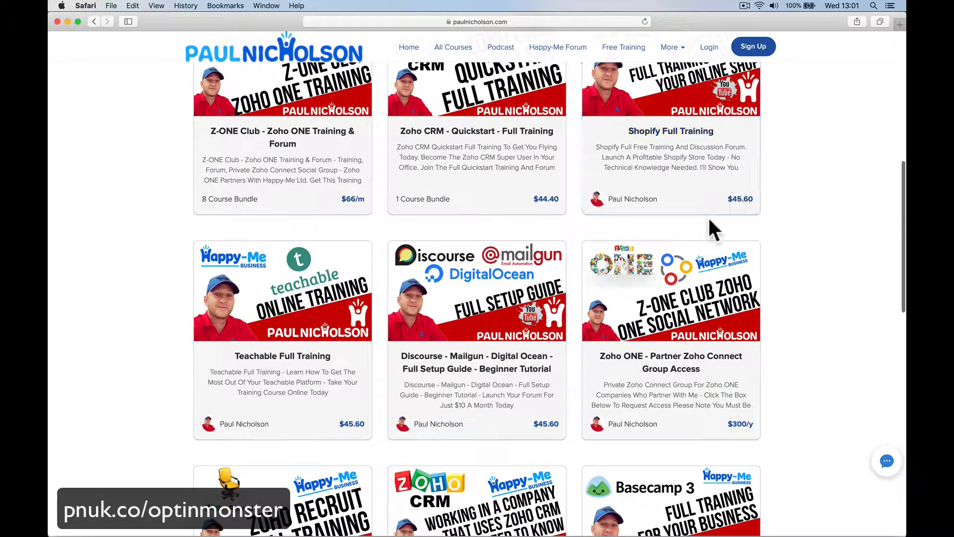
pyautogui.scroll(-2, 711, 238)
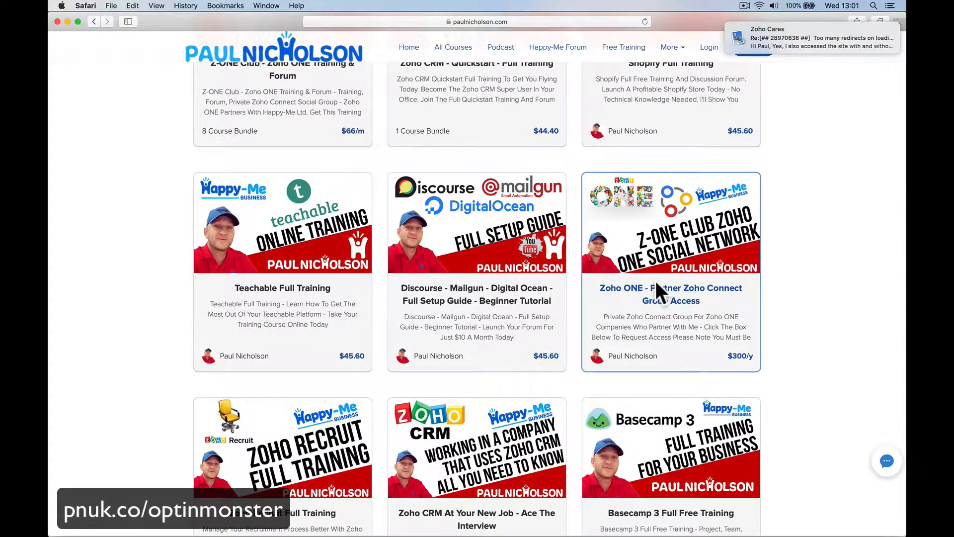
pyautogui.press('XF86AudioMute')
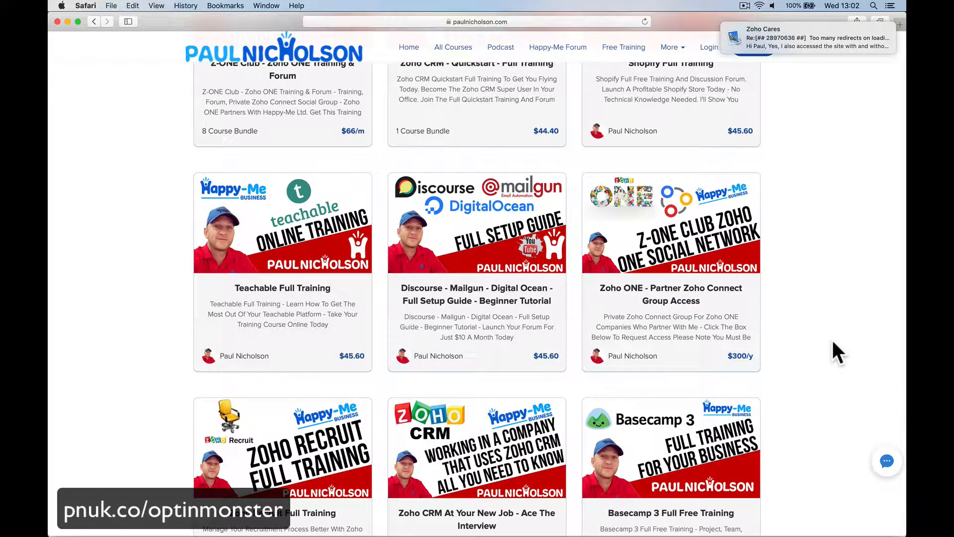
# - Open the Zoho ONE - Partner Zoho Connect Group Access course, view its enrolment options and return to the course list
pyautogui.click(718, 275)
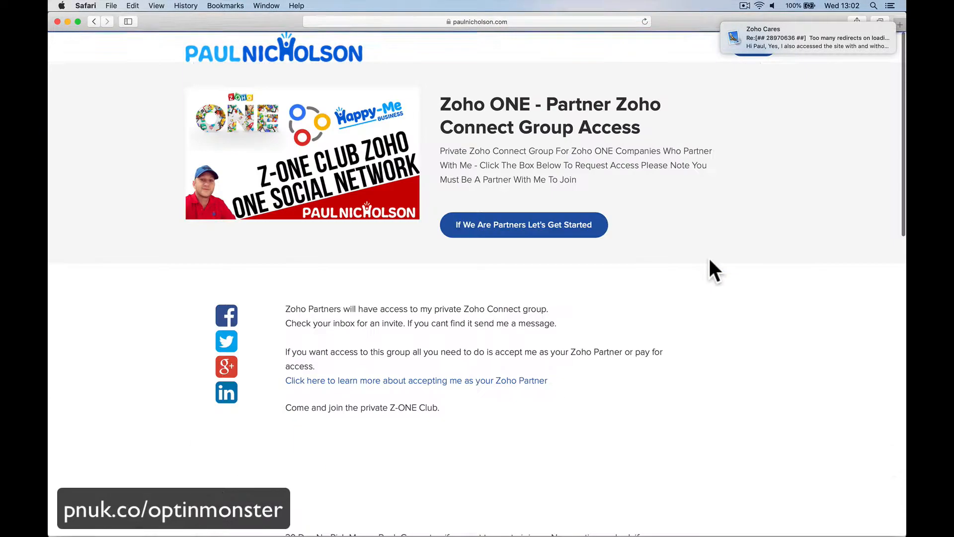
pyautogui.scroll(-1, 667, 244)
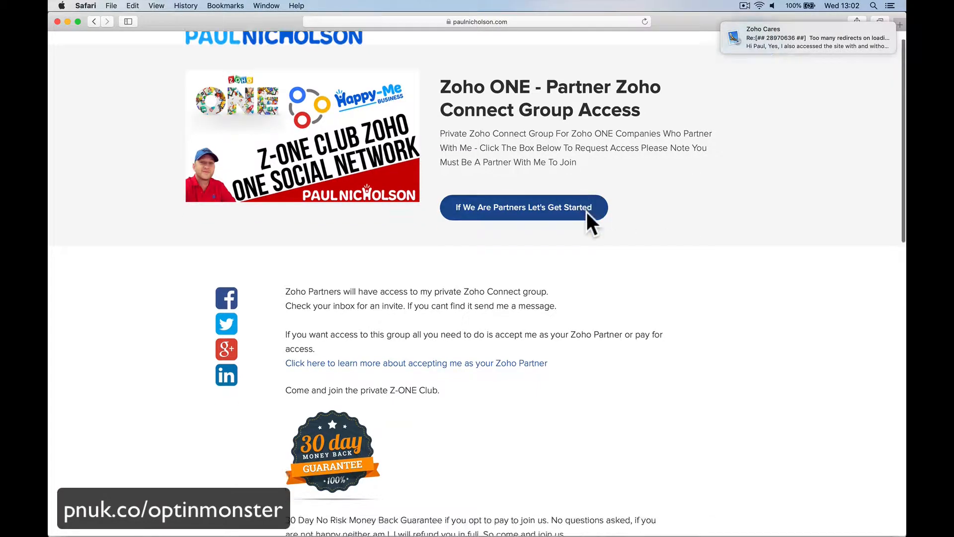
pyautogui.click(586, 211)
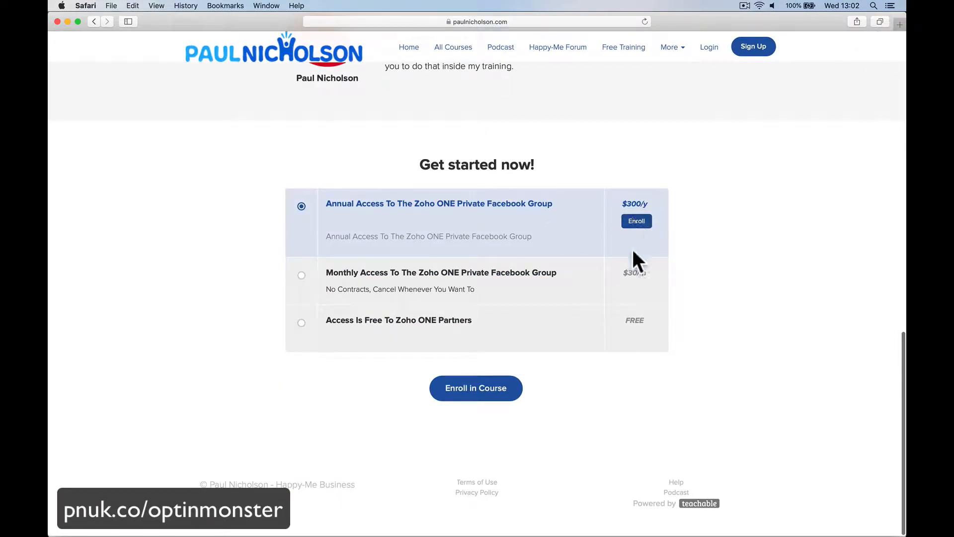
pyautogui.scroll(12, 542, 264)
pyautogui.hscroll(-8, 543, 265)
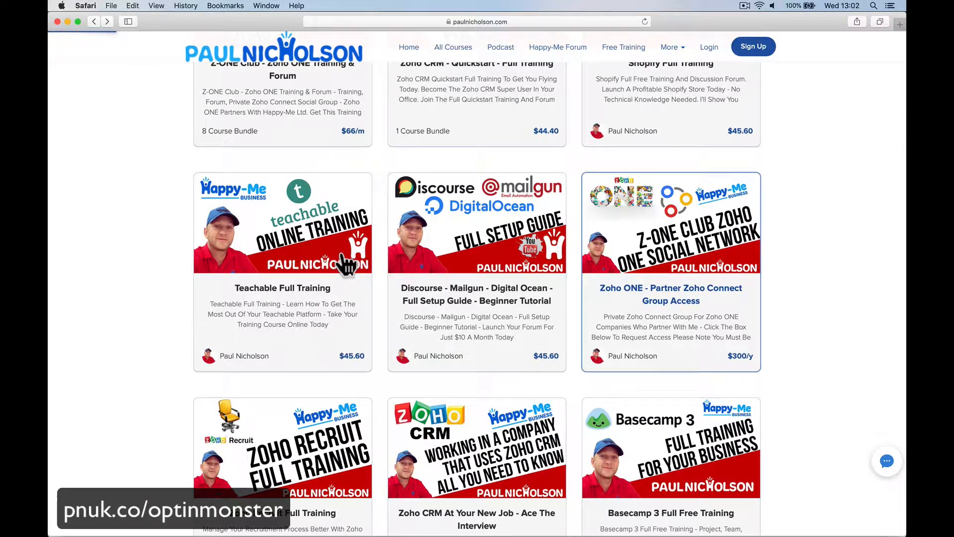
# - Open the Teachable Full Training course page and reload it
pyautogui.click(369, 280)
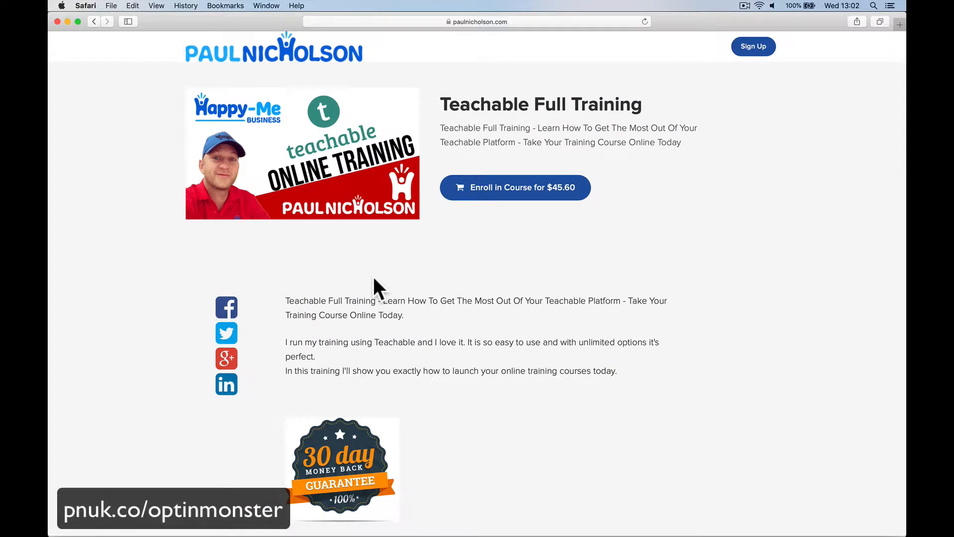
pyautogui.scroll(-10, 474, 293)
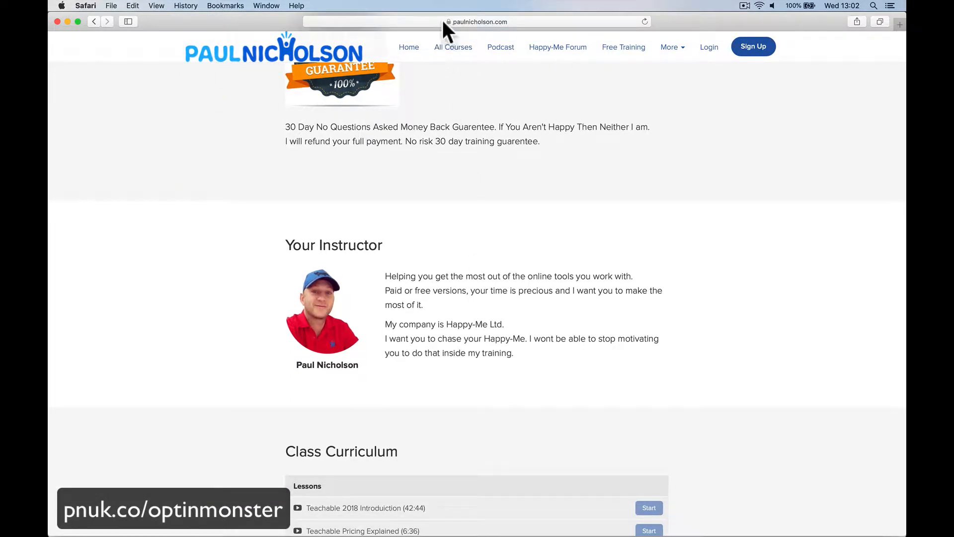
pyautogui.scroll(10, 478, 190)
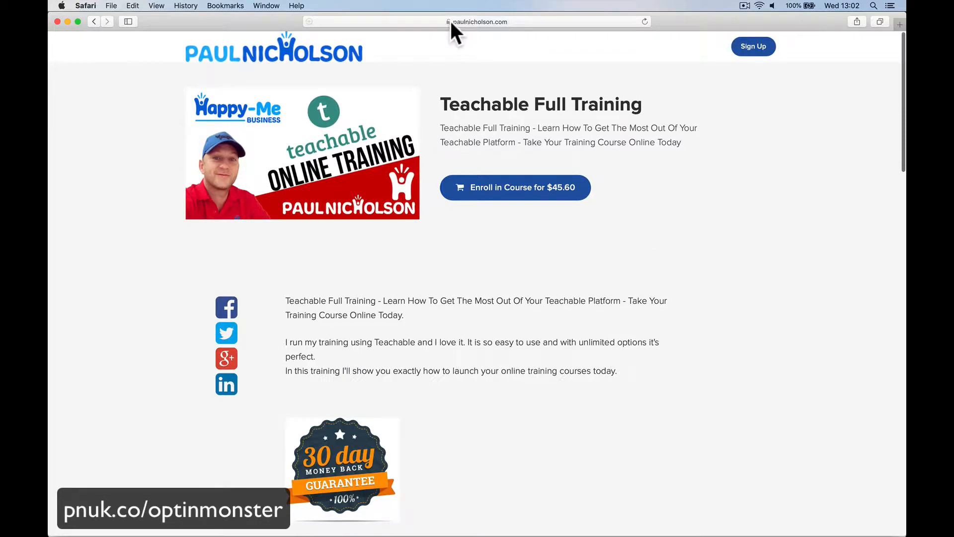
pyautogui.click(645, 21)
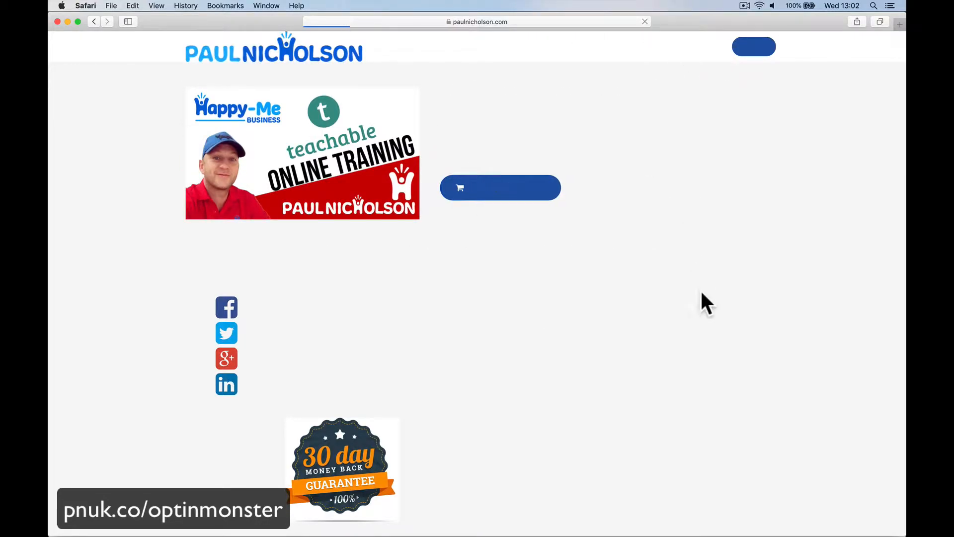
pyautogui.moveTo(591, 23)
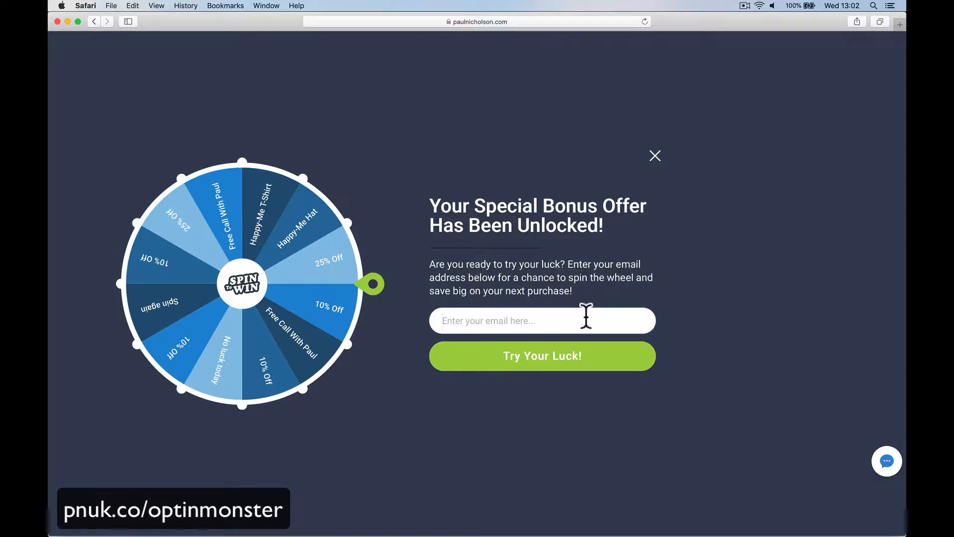
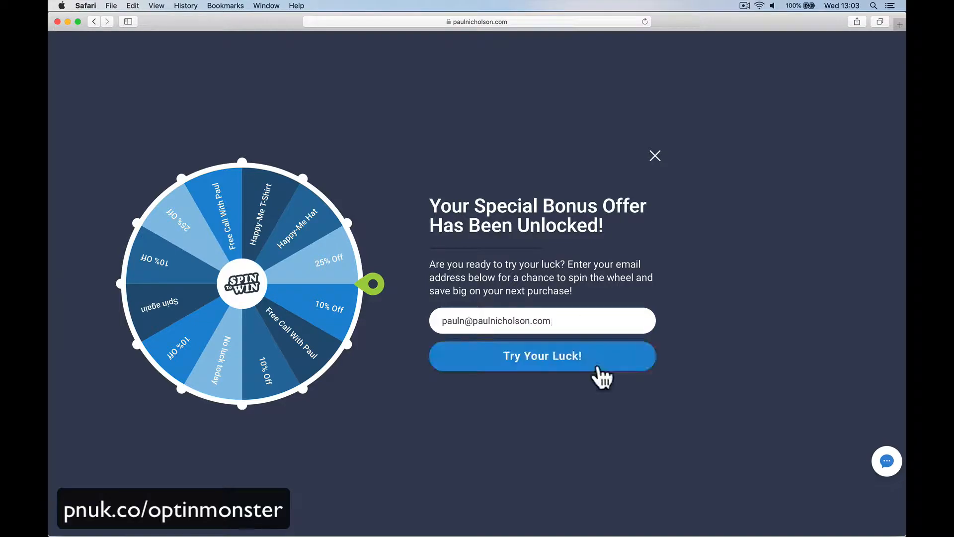
# - Enter an email address in the spin-to-win popup and spin the wheel with Try Your Luck
pyautogui.click(604, 368)
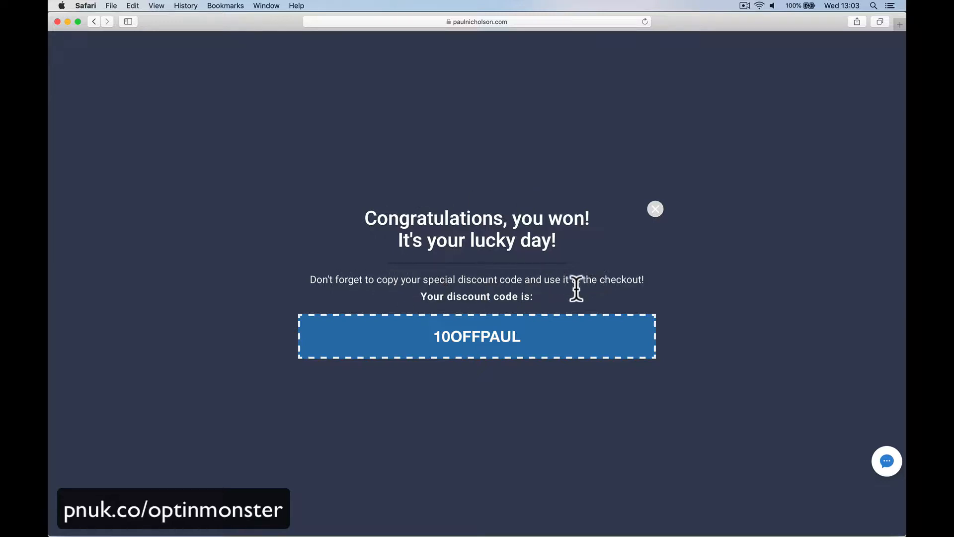
# - Copy the discount code 10OFFPAUL and close the popup
pyautogui.moveTo(434, 337); pyautogui.dragTo(523, 342)
pyautogui.rightClick(502, 341)
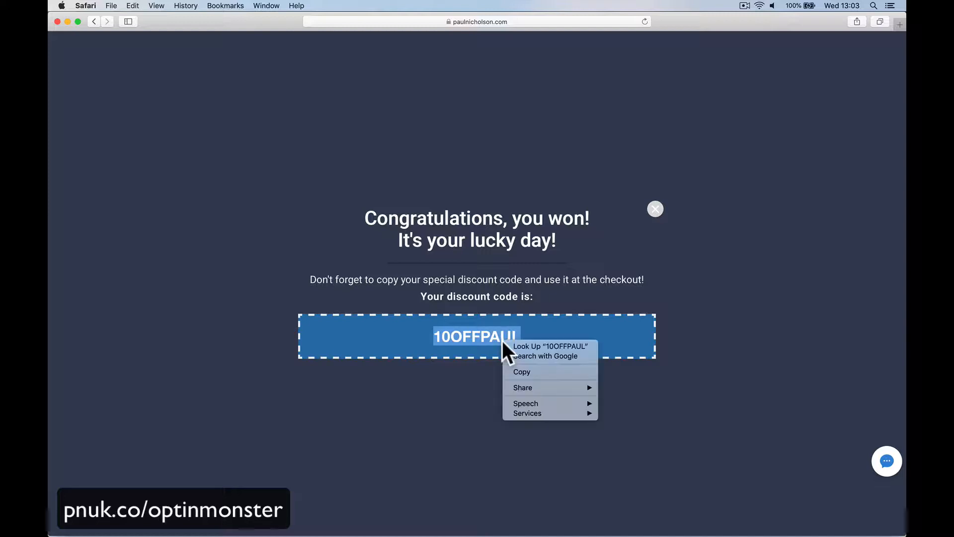
pyautogui.click(519, 371)
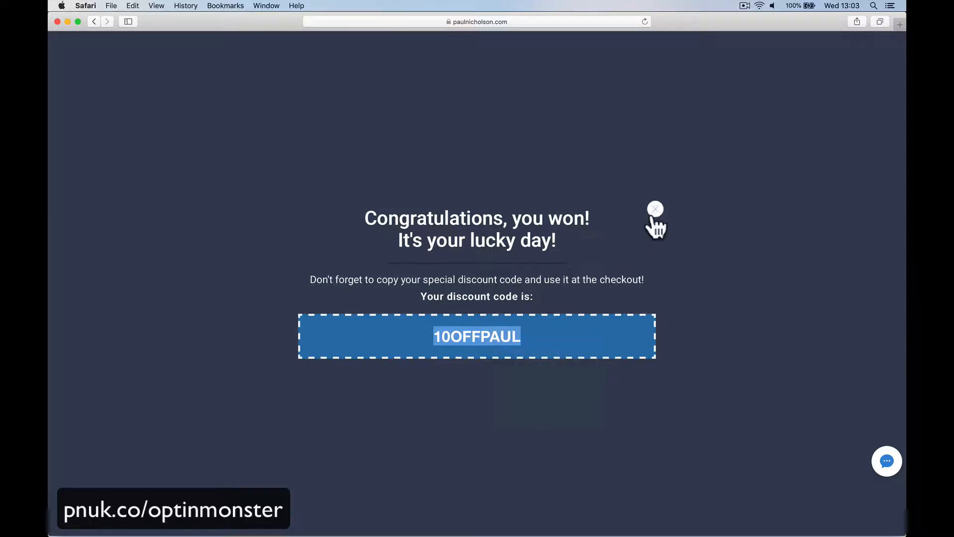
pyautogui.click(654, 216)
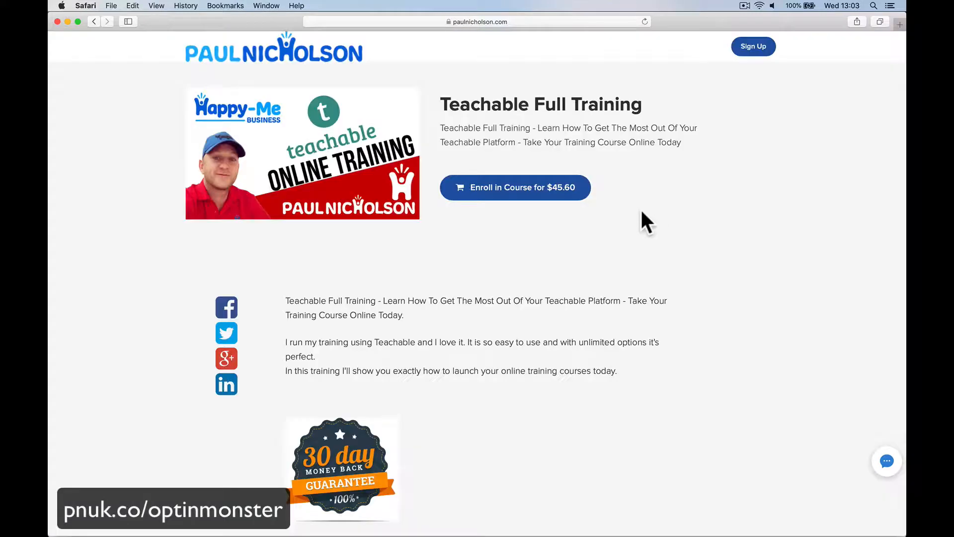
# - Enroll in the course and apply the pasted coupon 10OFFPAUL at checkout
pyautogui.click(551, 190)
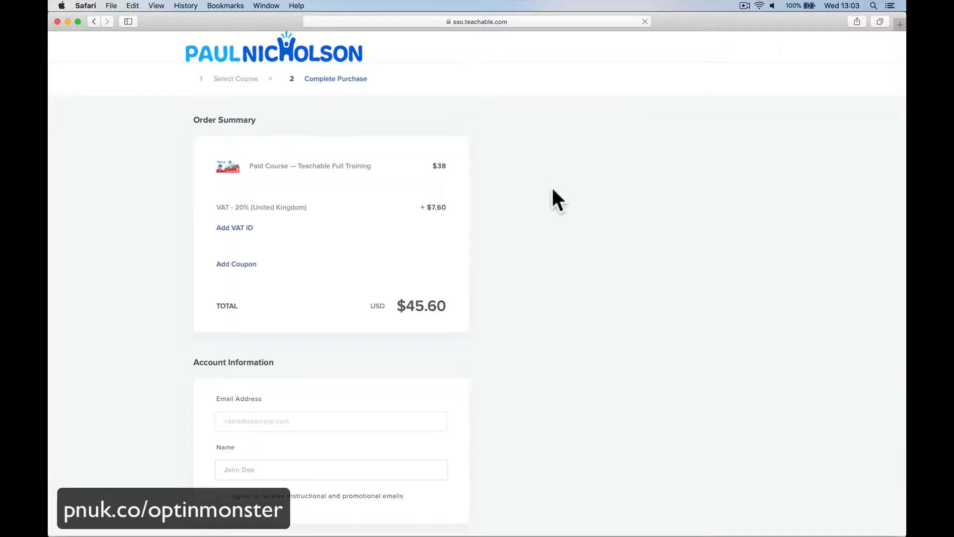
pyautogui.click(248, 265)
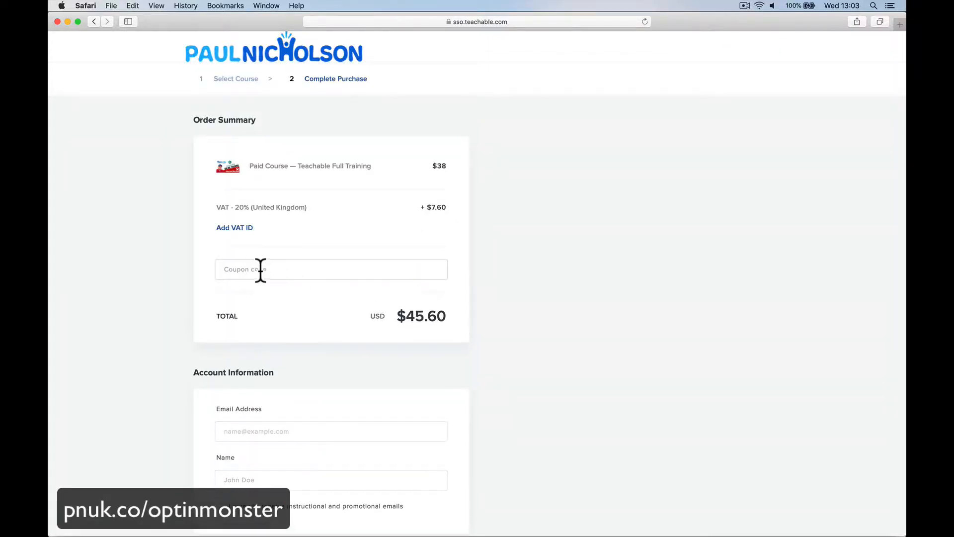
pyautogui.rightClick(261, 271)
pyautogui.click(274, 297)
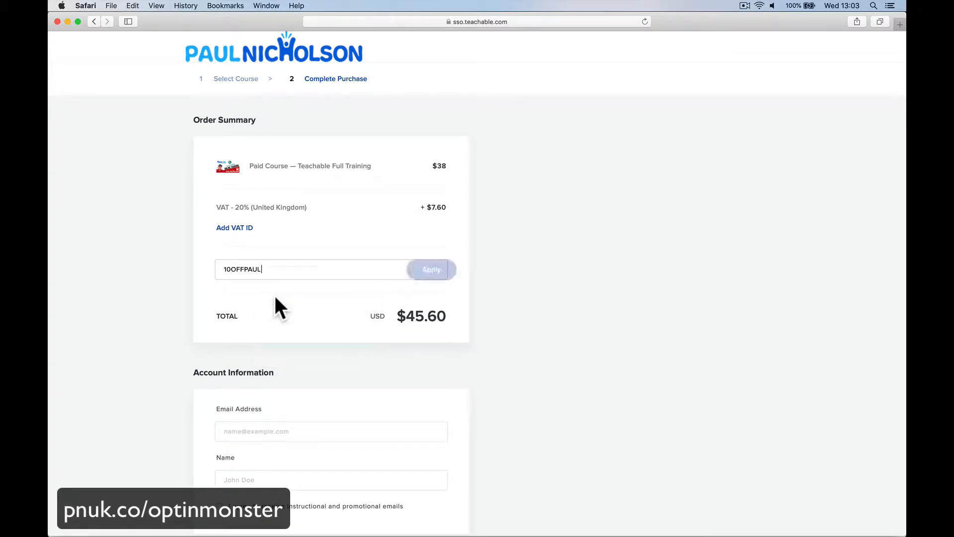
pyautogui.click(420, 273)
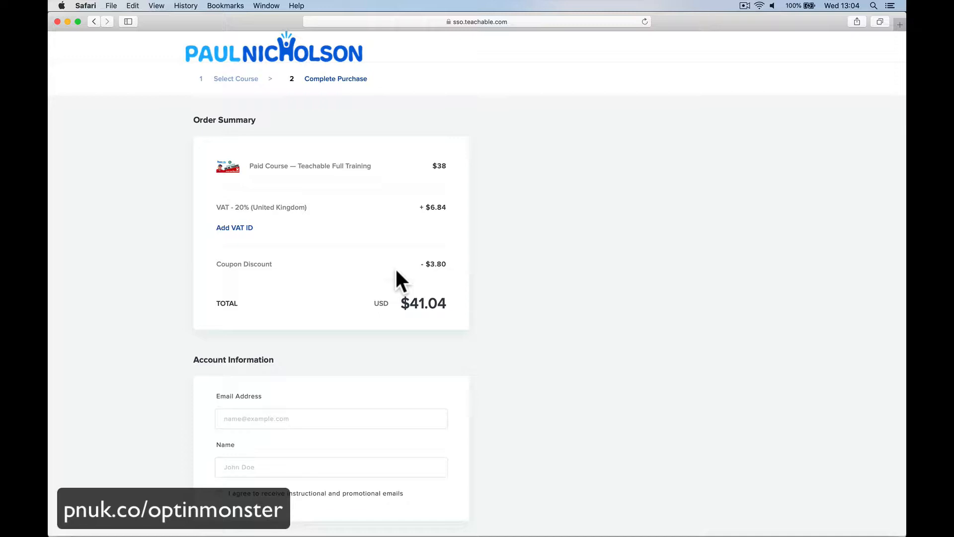
# - Return to the course page and clear all browsing history
pyautogui.hscroll(-10, 396, 271)
pyautogui.click(183, 7)
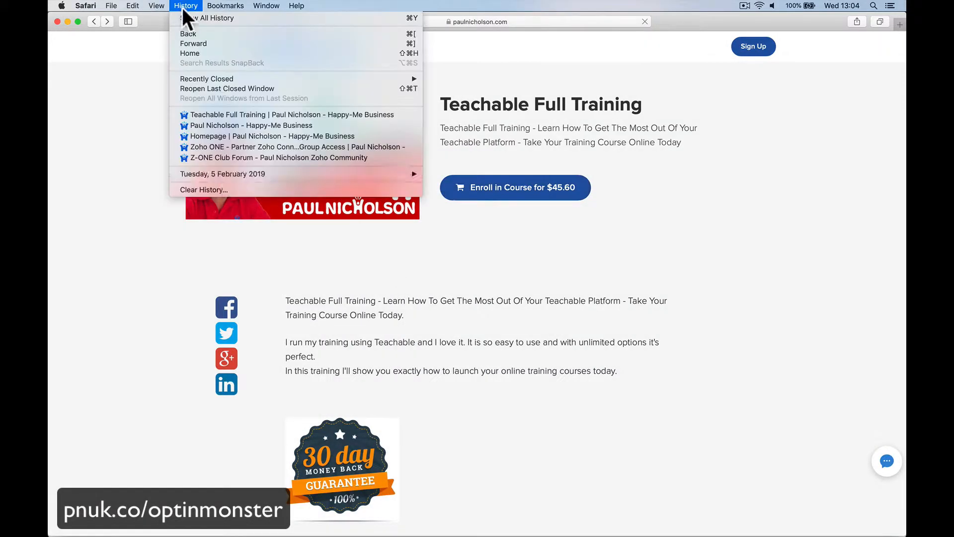
pyautogui.click(219, 188)
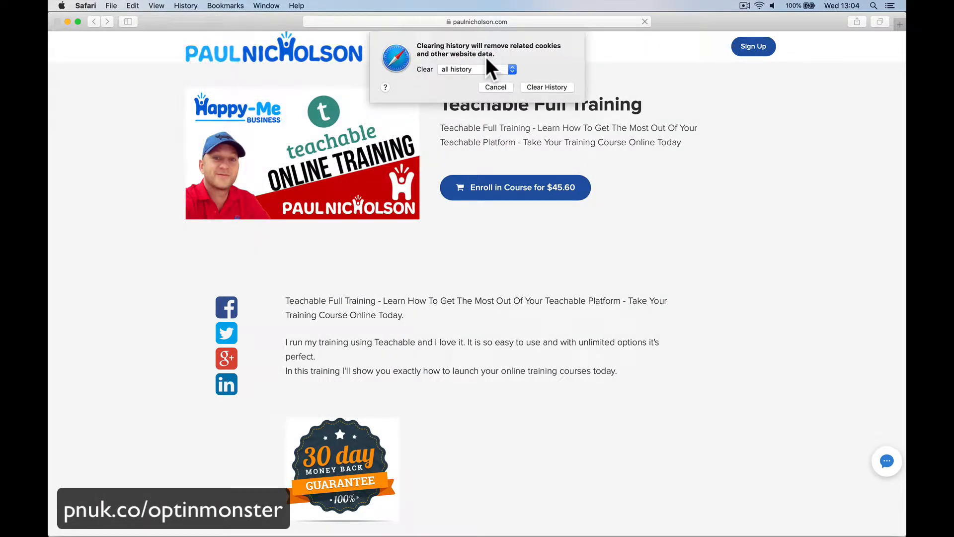
pyautogui.click(538, 88)
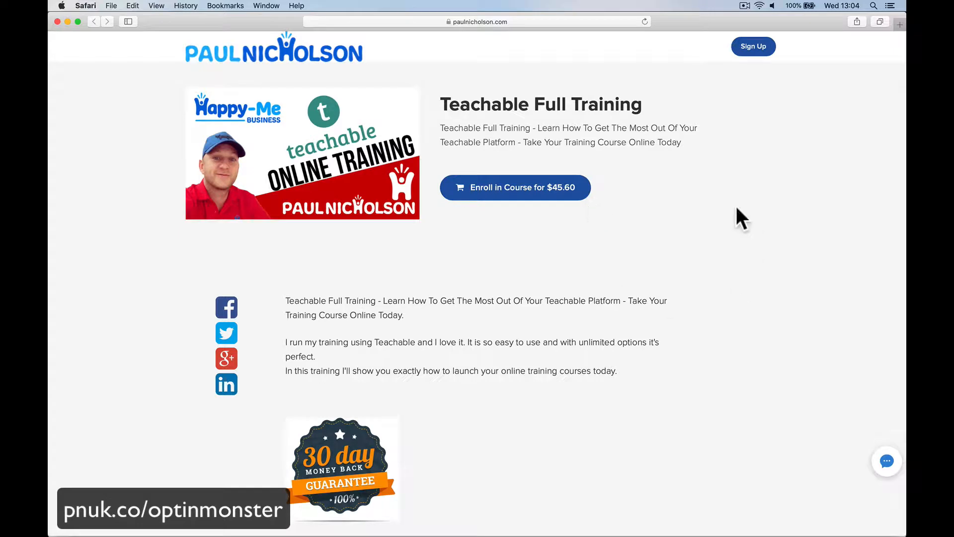
# - Reload the course page
pyautogui.scroll(-10, 683, 147)
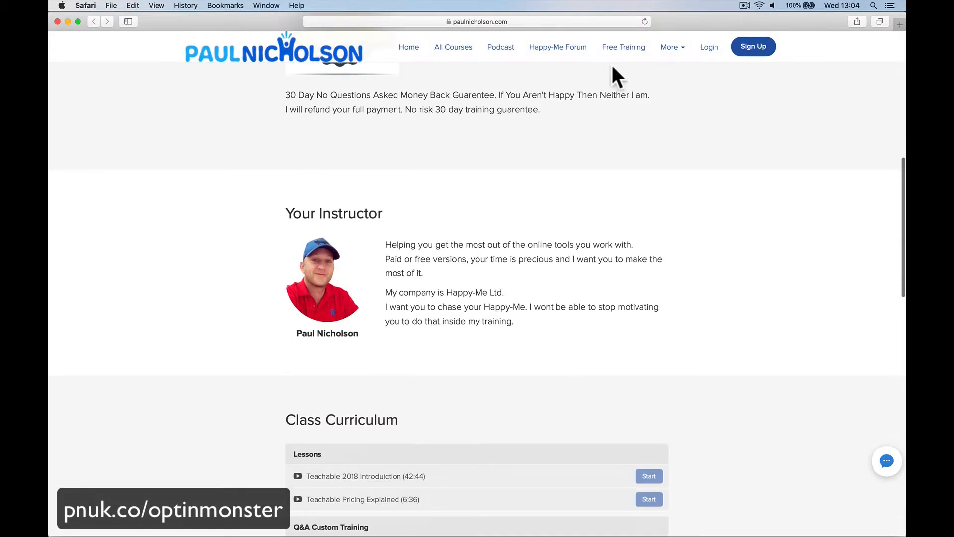
pyautogui.click(641, 24)
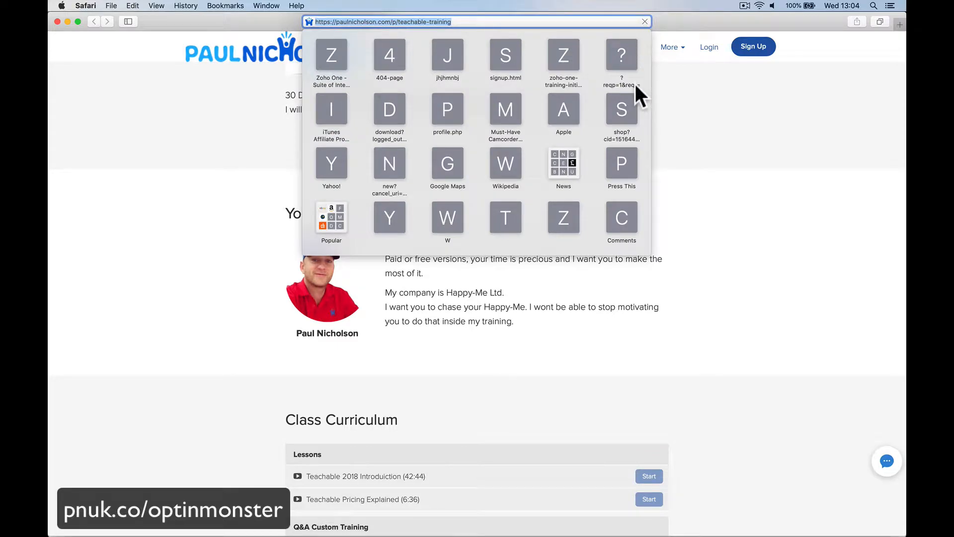
pyautogui.press('Return')
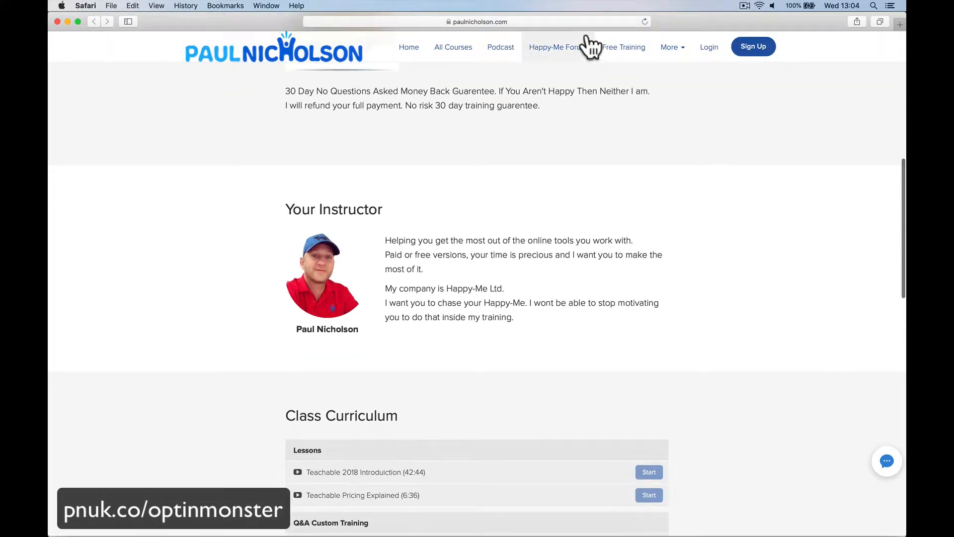
# - Switch to the OptinMonster campaigns list in Chrome and start creating a new campaign
pyautogui.moveTo(580, 20)
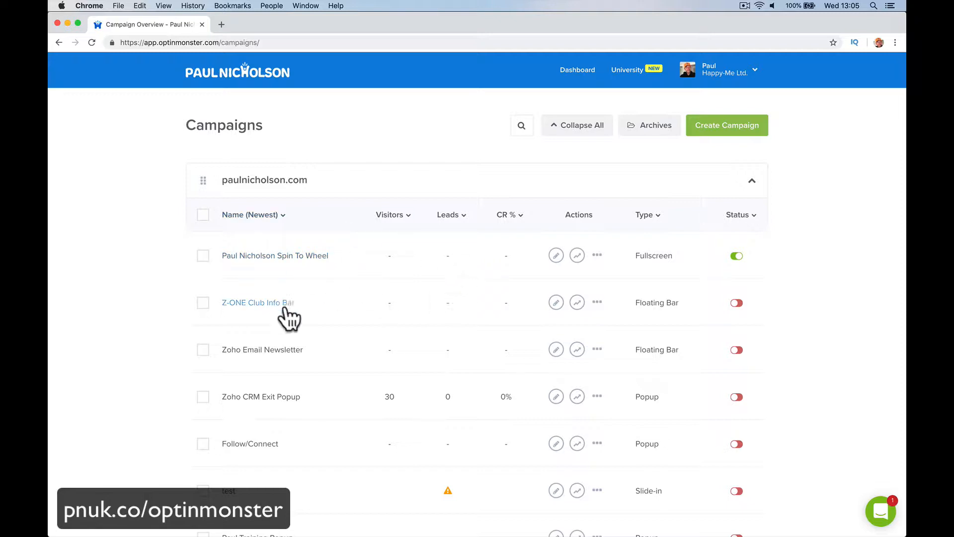
pyautogui.scroll(-10, 350, 273)
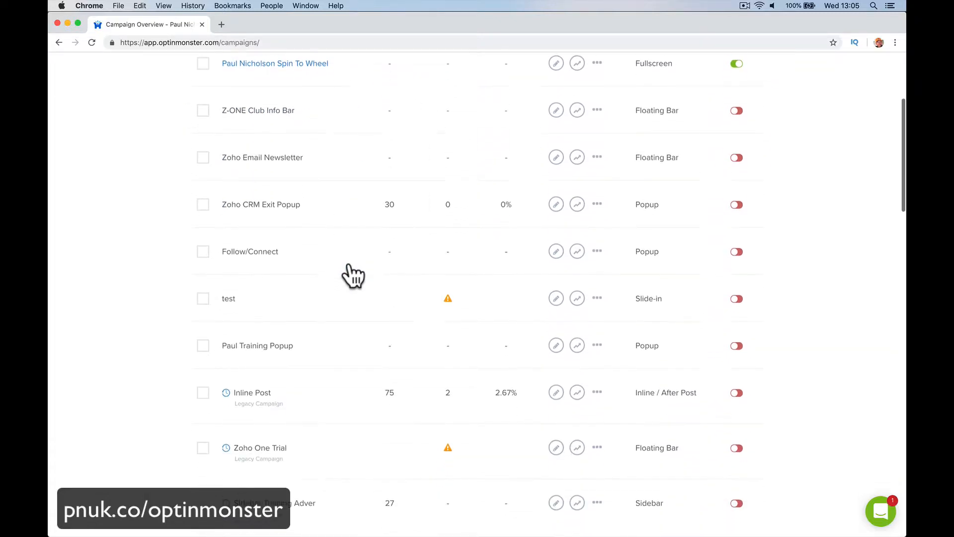
pyautogui.scroll(-4, 351, 275)
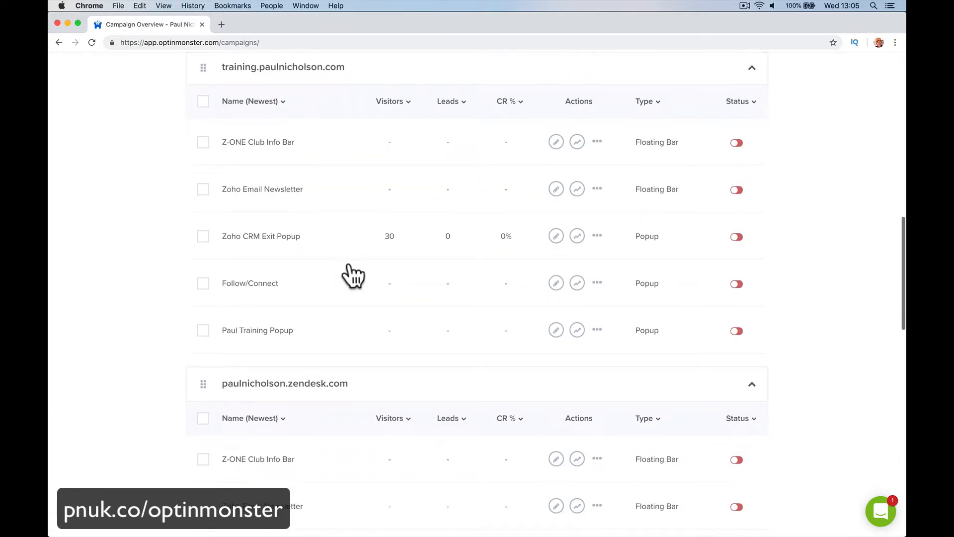
pyautogui.scroll(15, 351, 274)
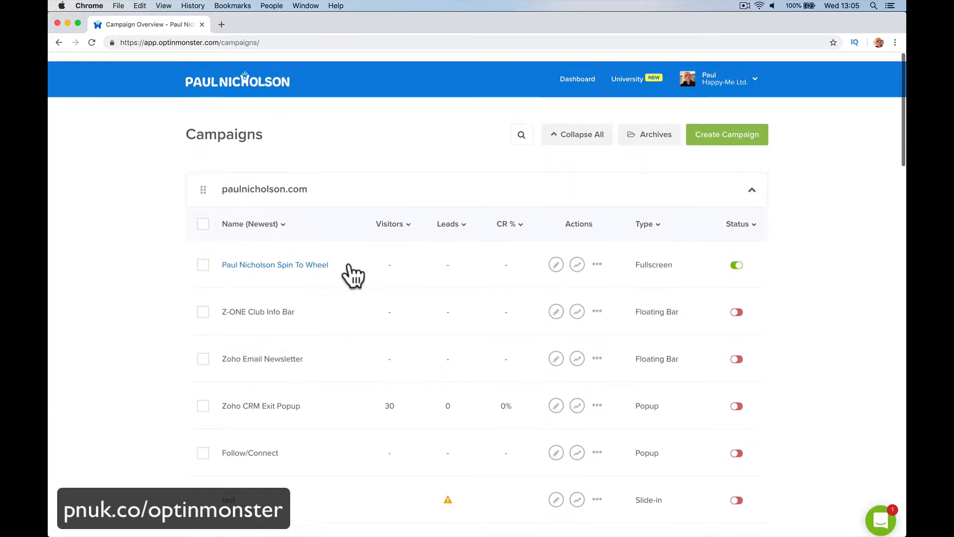
pyautogui.click(730, 127)
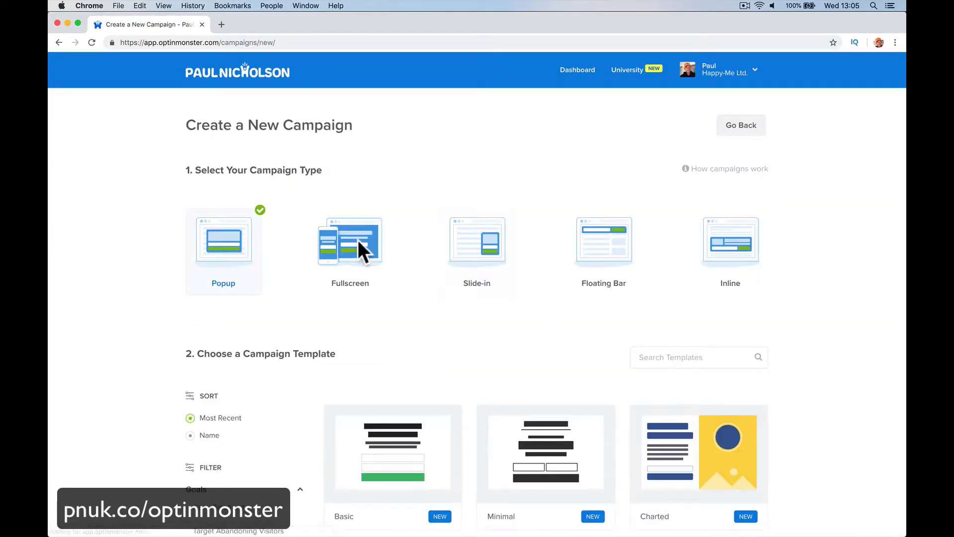
# - Choose the Fullscreen campaign type and use the Wheel - Blue template
pyautogui.click(487, 261)
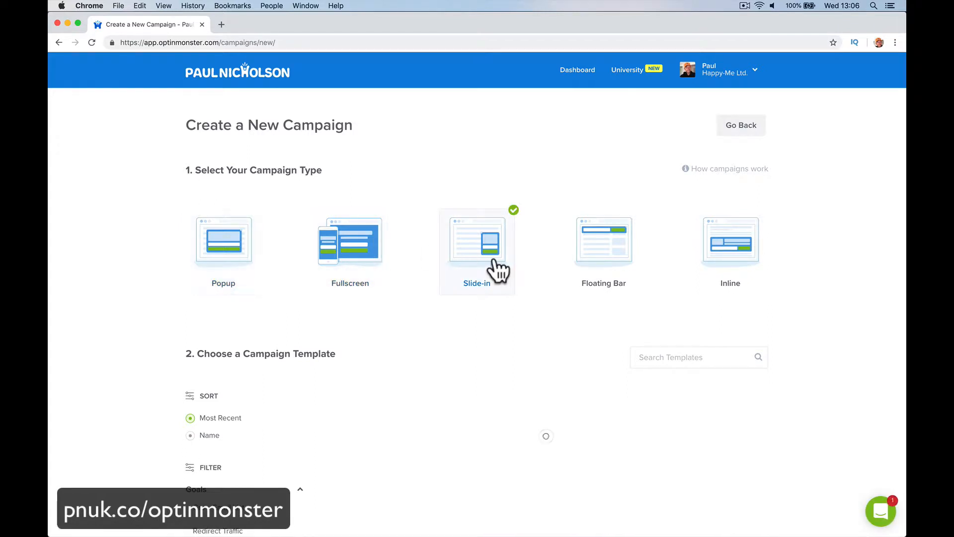
pyautogui.scroll(-1, 543, 273)
pyautogui.click(635, 239)
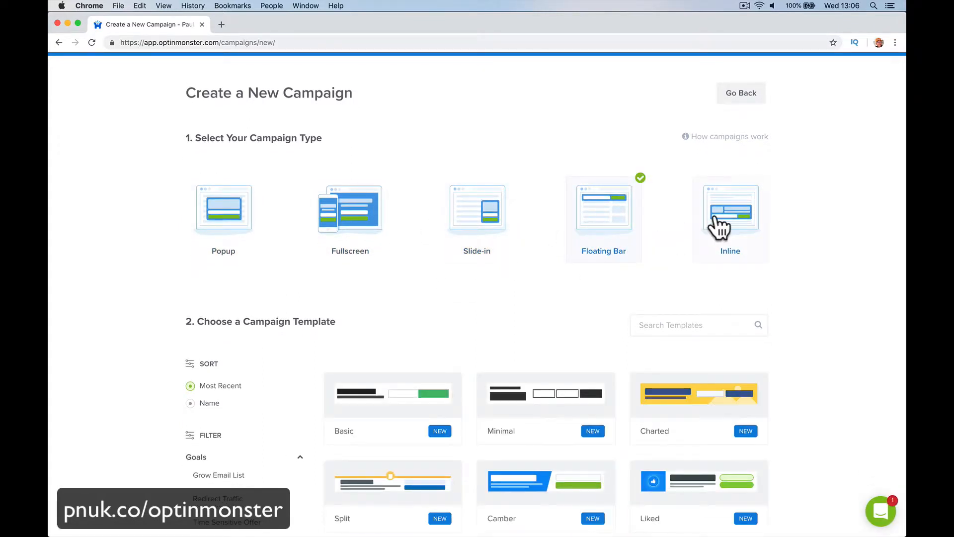
pyautogui.click(720, 229)
pyautogui.click(344, 224)
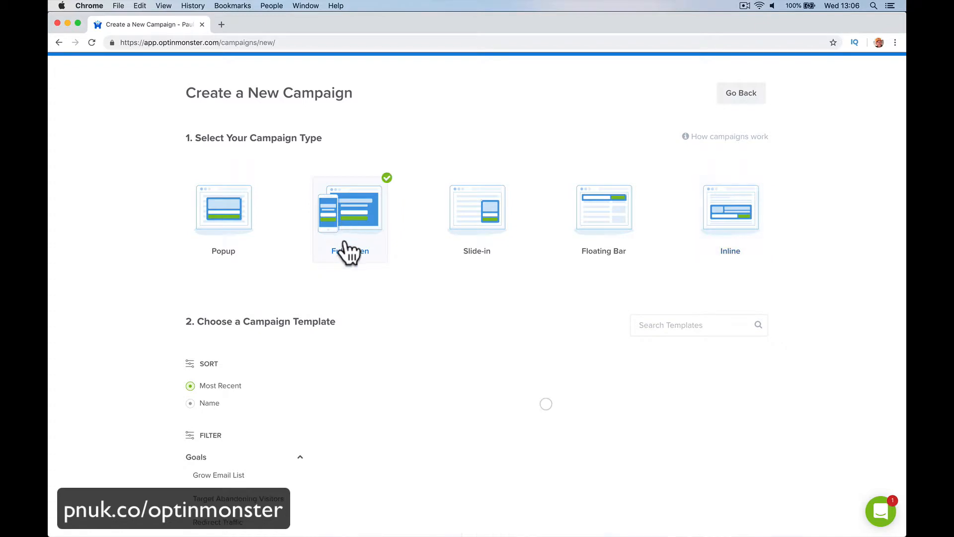
pyautogui.scroll(-3, 362, 364)
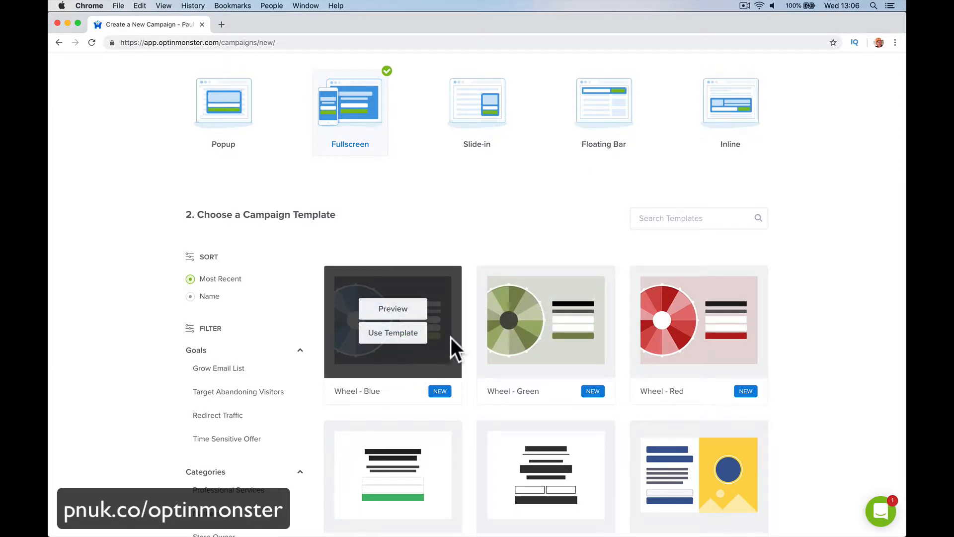
pyautogui.click(411, 332)
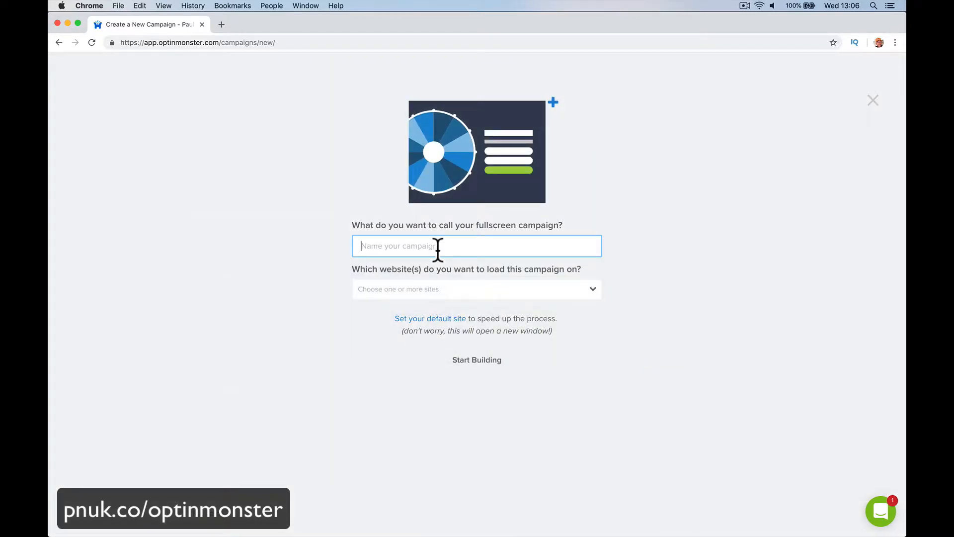
# - Name the campaign Spin To Win Signup, load it on the paulnicholson.com website, and start building
pyautogui.write('Spin To Win Signup')
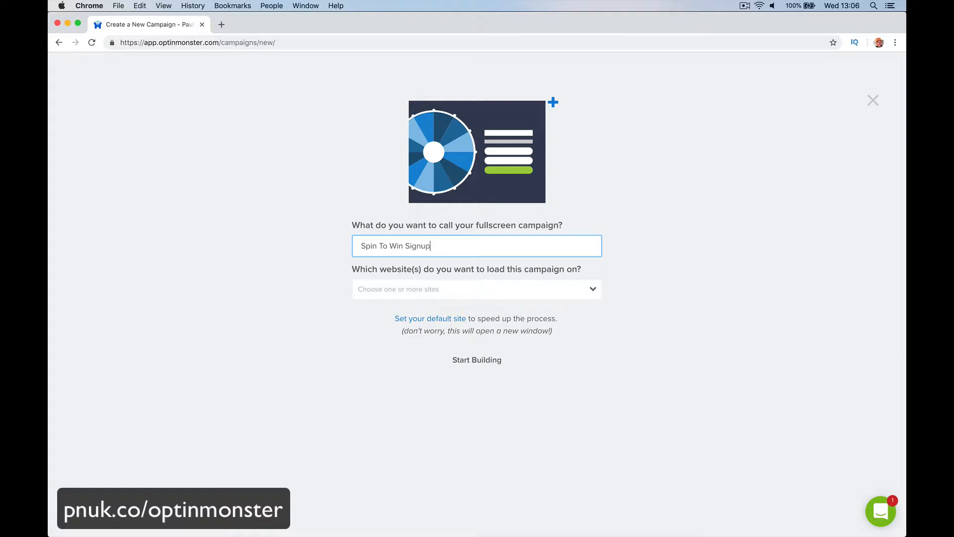
pyautogui.press('Tab')
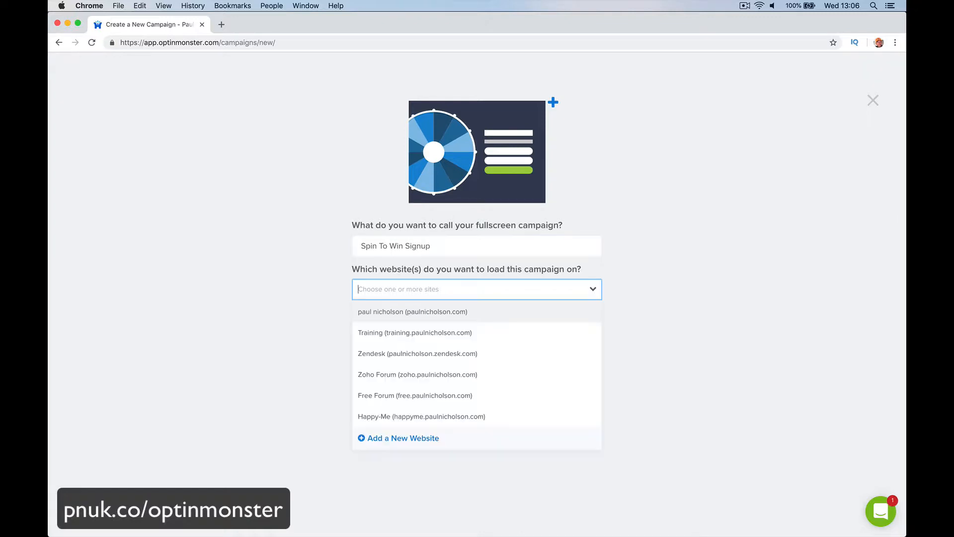
pyautogui.click(494, 332)
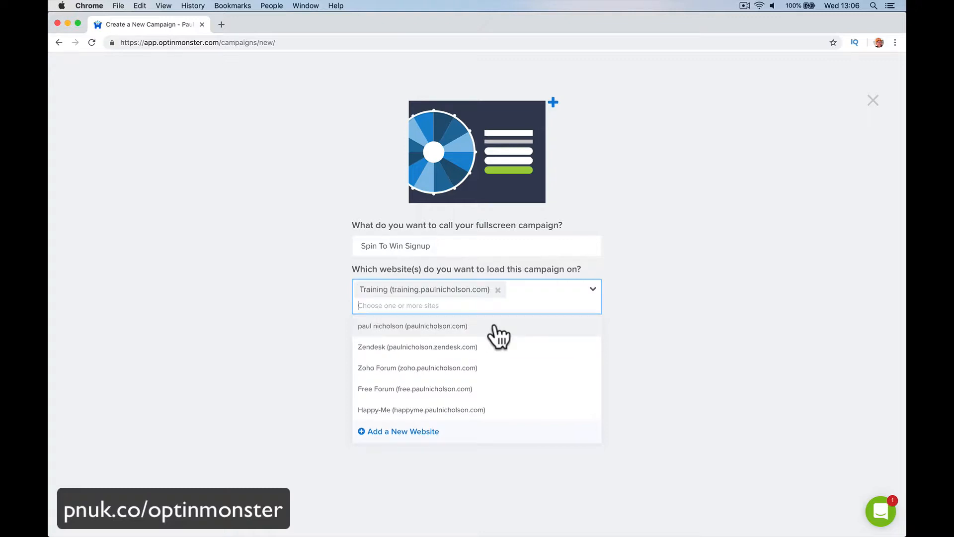
pyautogui.press('BackSpace')
pyautogui.click(496, 311)
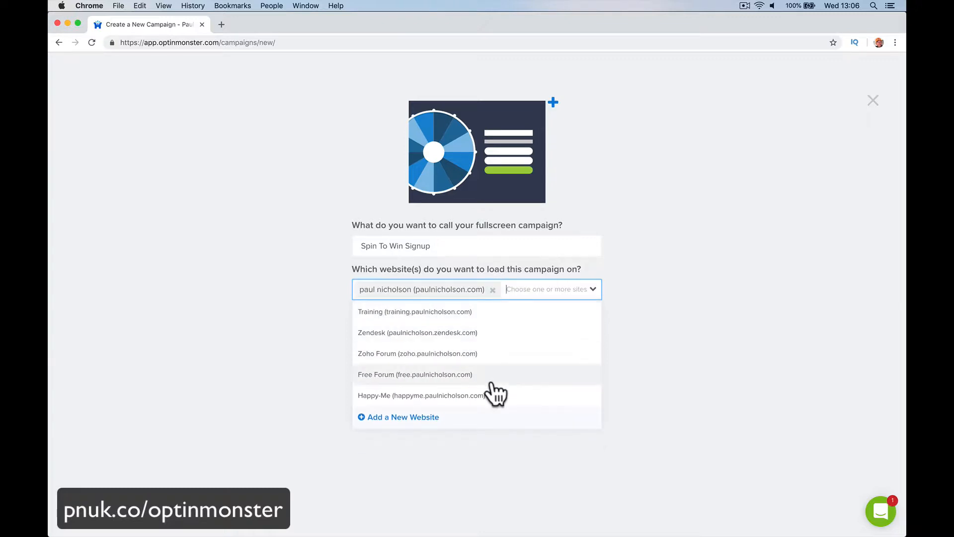
pyautogui.click(554, 488)
pyautogui.click(490, 360)
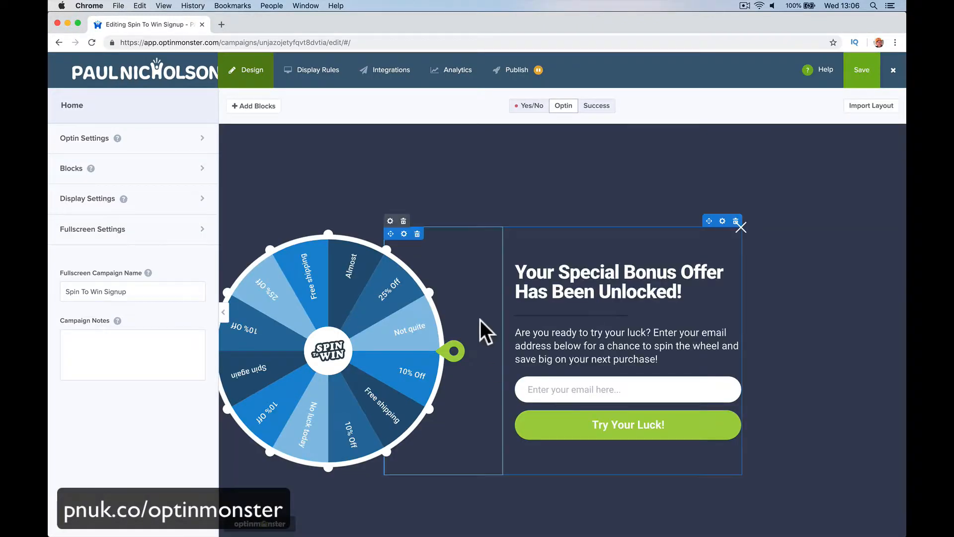
# - Insert the words 'Befor You Leave' at the start of the popup headline
pyautogui.click(629, 283)
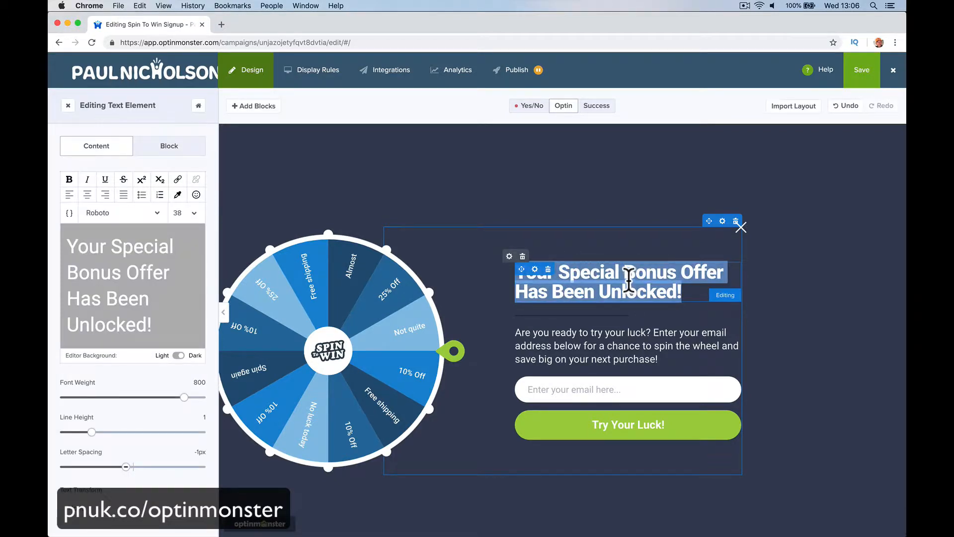
pyautogui.click(562, 295)
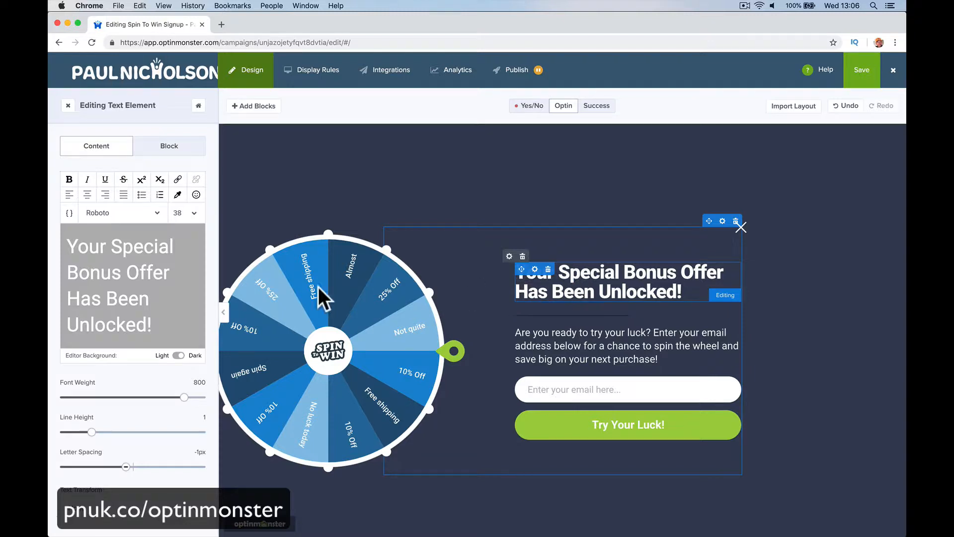
pyautogui.click(68, 244)
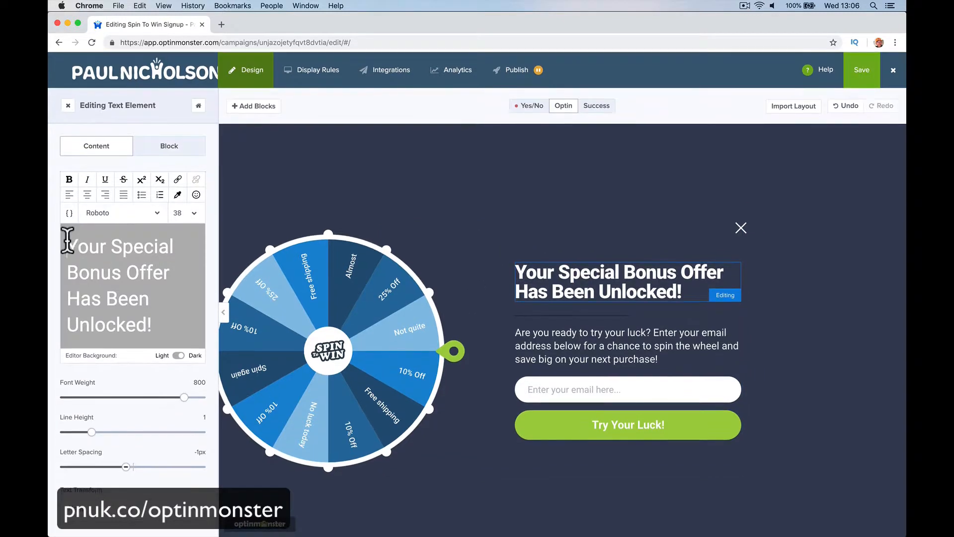
pyautogui.press('Return')
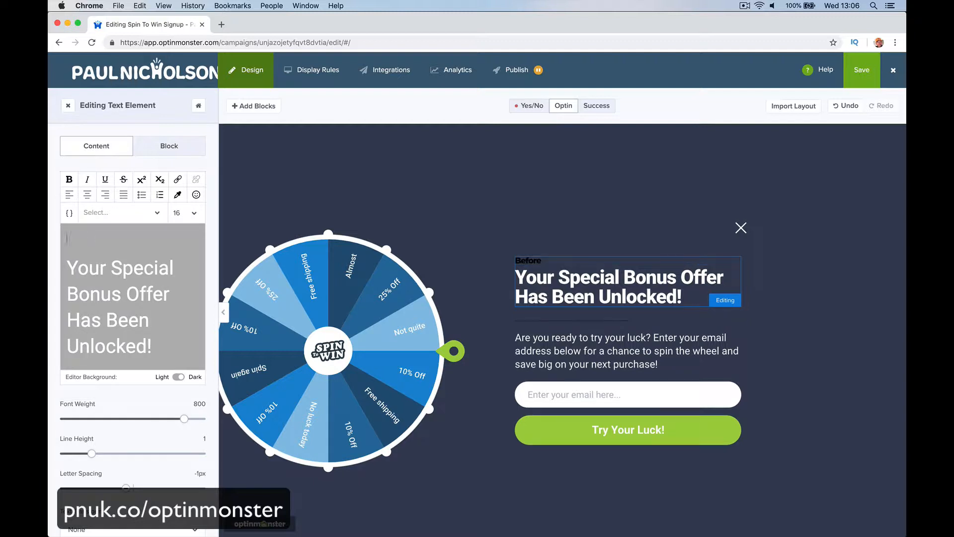
pyautogui.click(67, 268)
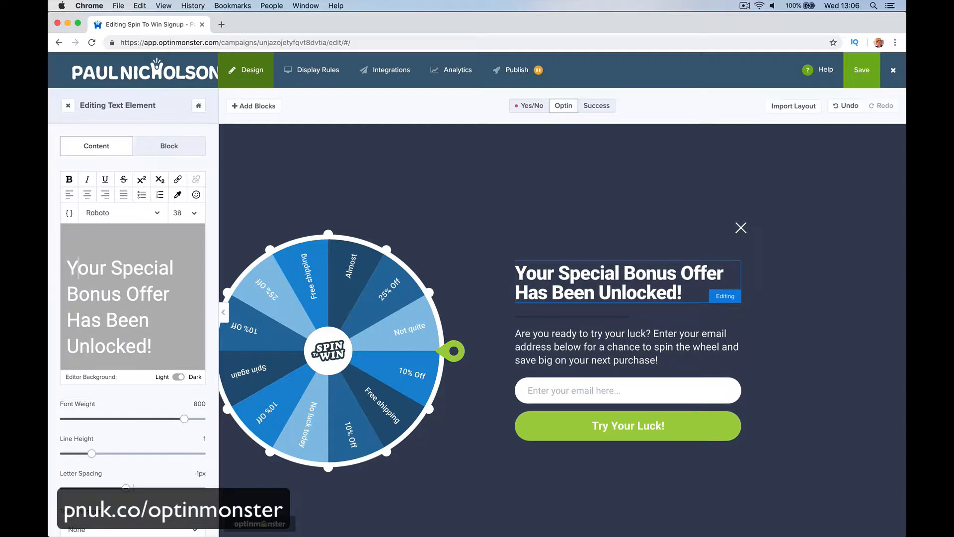
pyautogui.write('Befor You ')
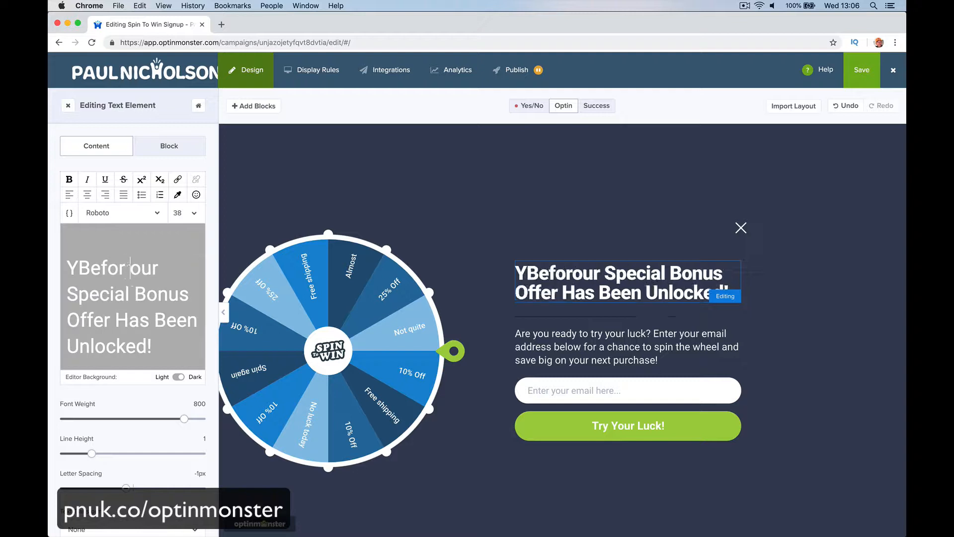
pyautogui.write('Leae')
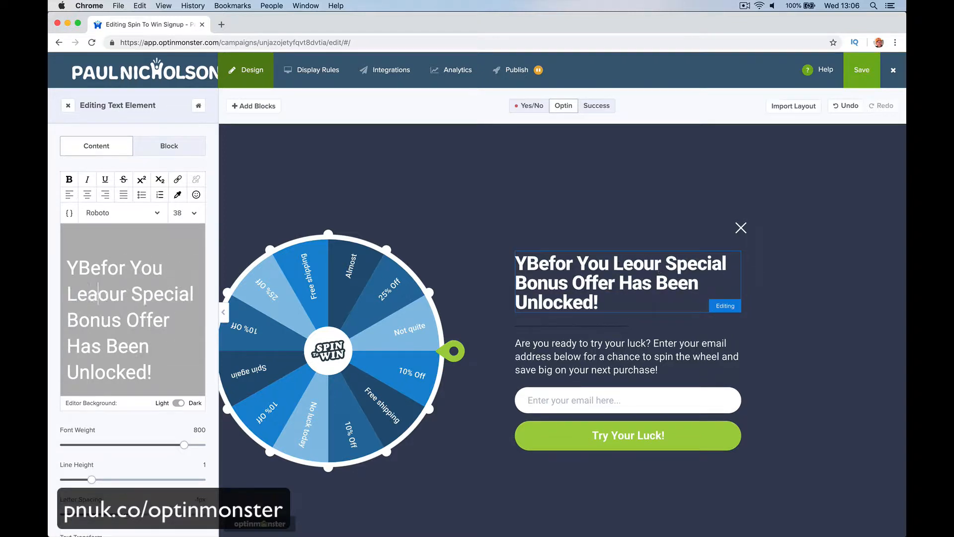
pyautogui.press('BackSpace')
pyautogui.write('ve our')
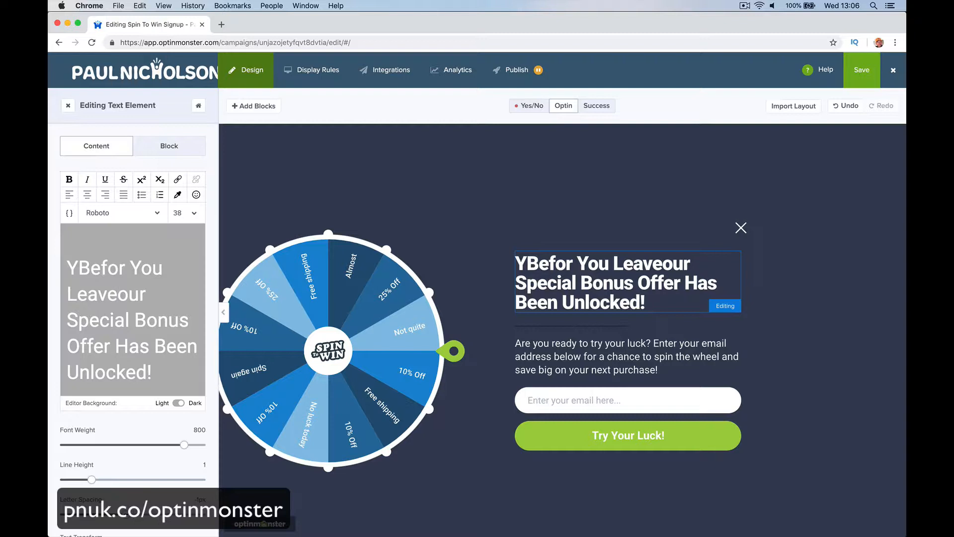
# - Fix the headline so 'Befor You Leave' sits on its own line above 'Your Special Bonus Offer Has Been Unlocked!'
pyautogui.press('Return')
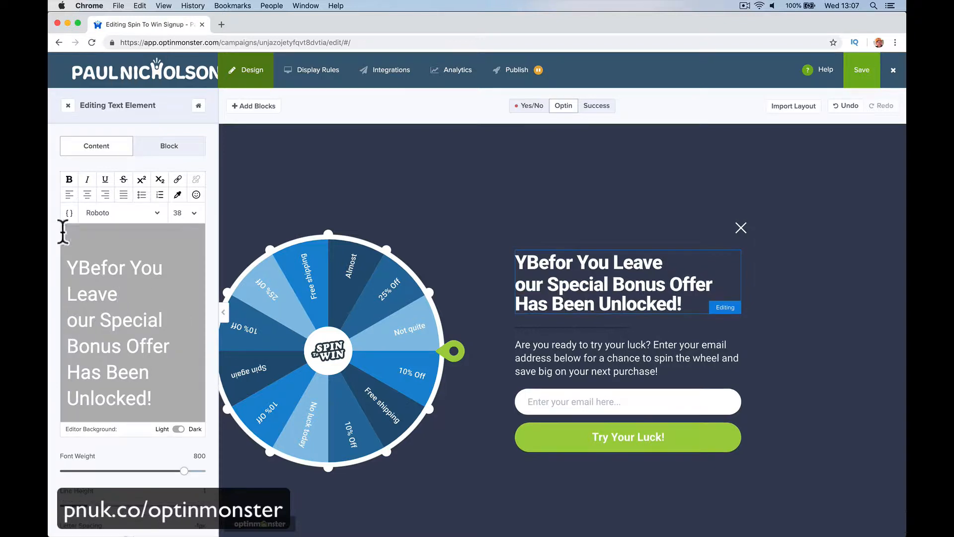
pyautogui.click(79, 268)
pyautogui.press('BackSpace')
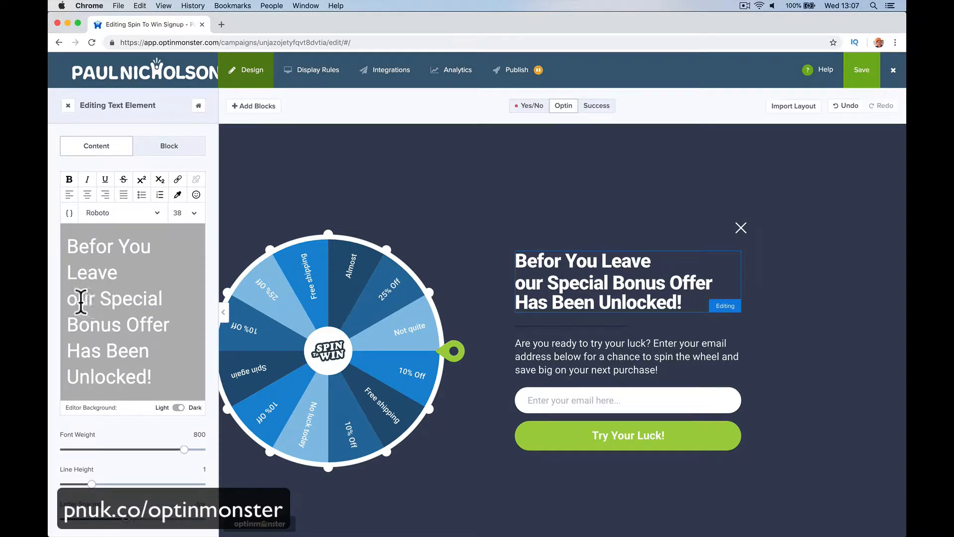
pyautogui.click(66, 298)
pyautogui.write('Y')
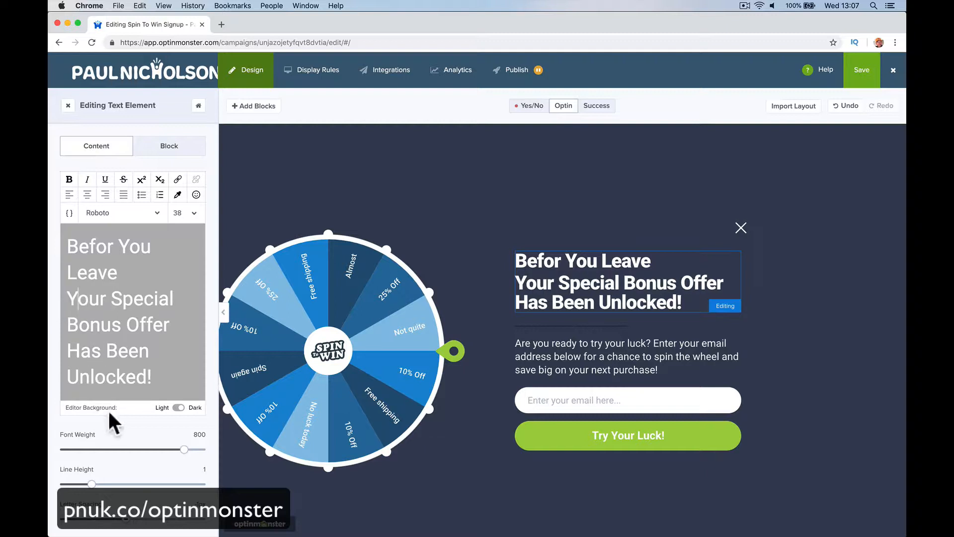
# - Add a Name field to the optin form below the email field
pyautogui.click(555, 356)
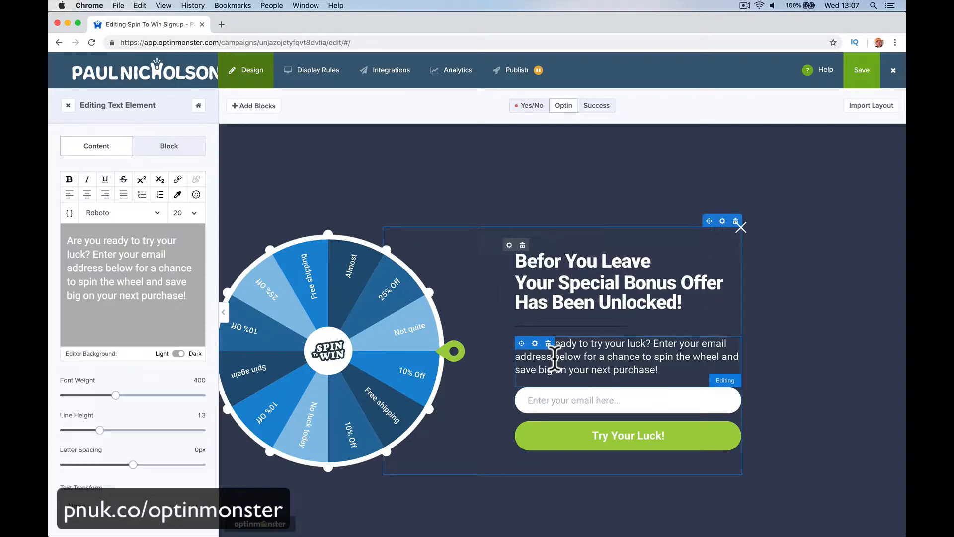
pyautogui.click(581, 393)
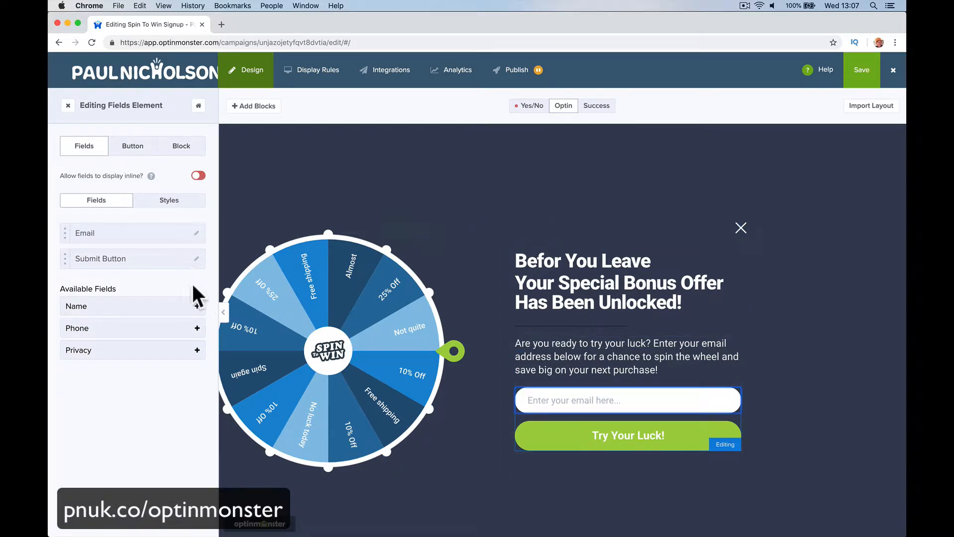
pyautogui.click(197, 306)
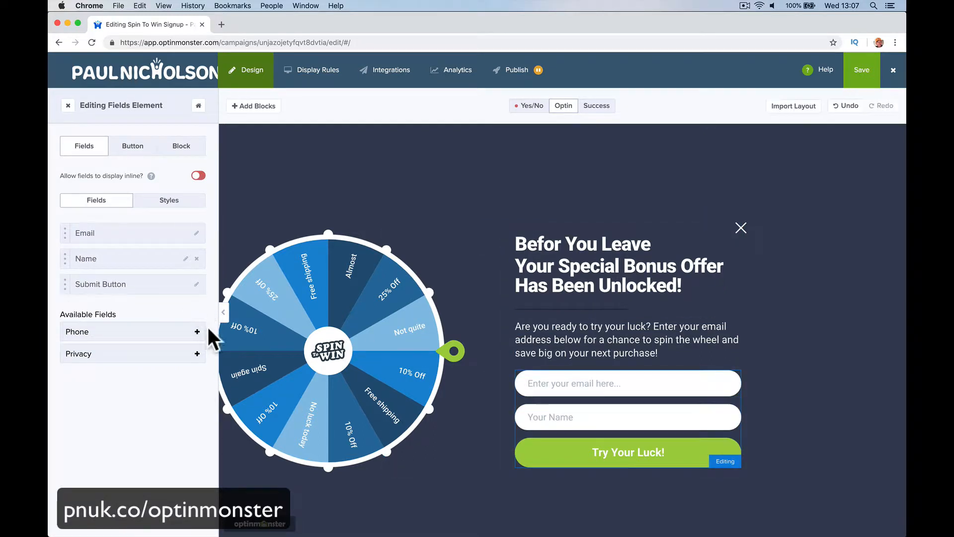
pyautogui.click(197, 354)
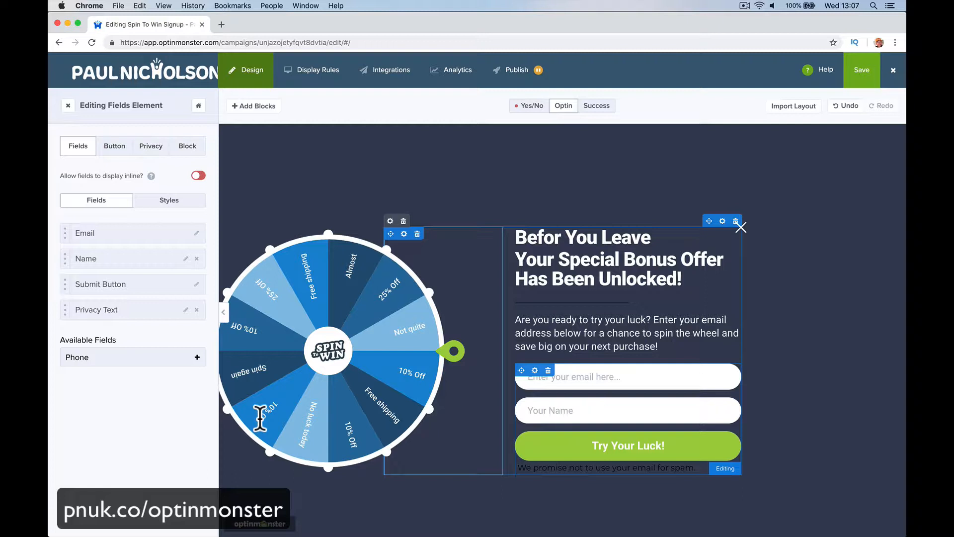
pyautogui.click(197, 356)
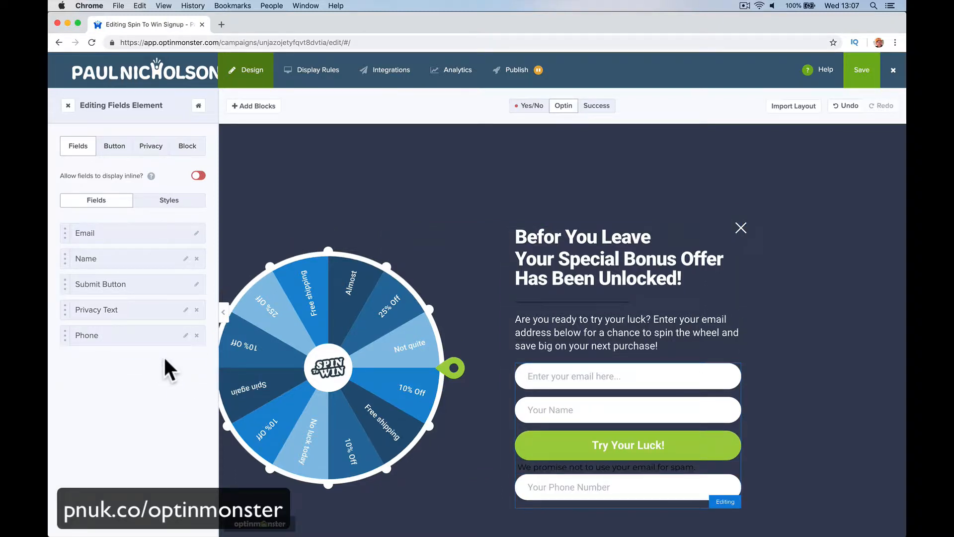
pyautogui.click(196, 335)
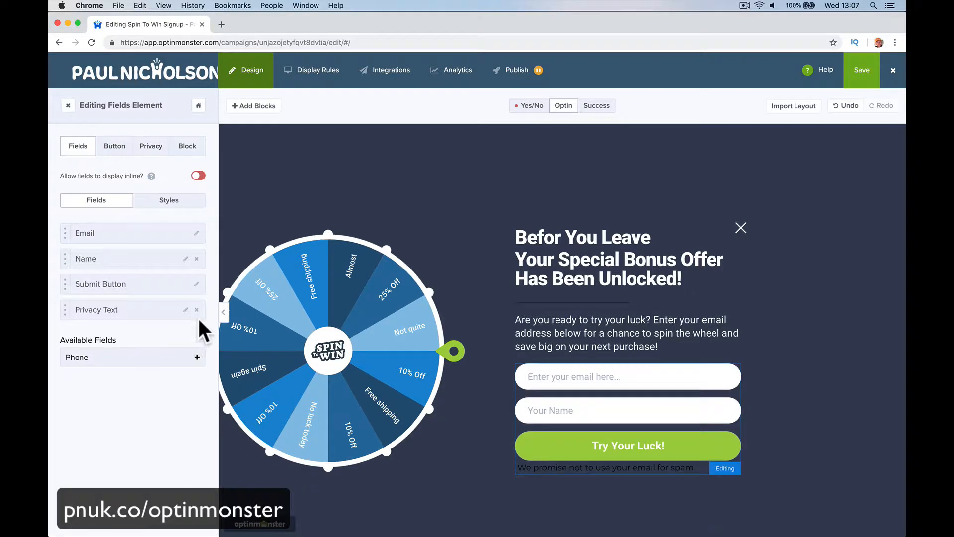
pyautogui.click(196, 309)
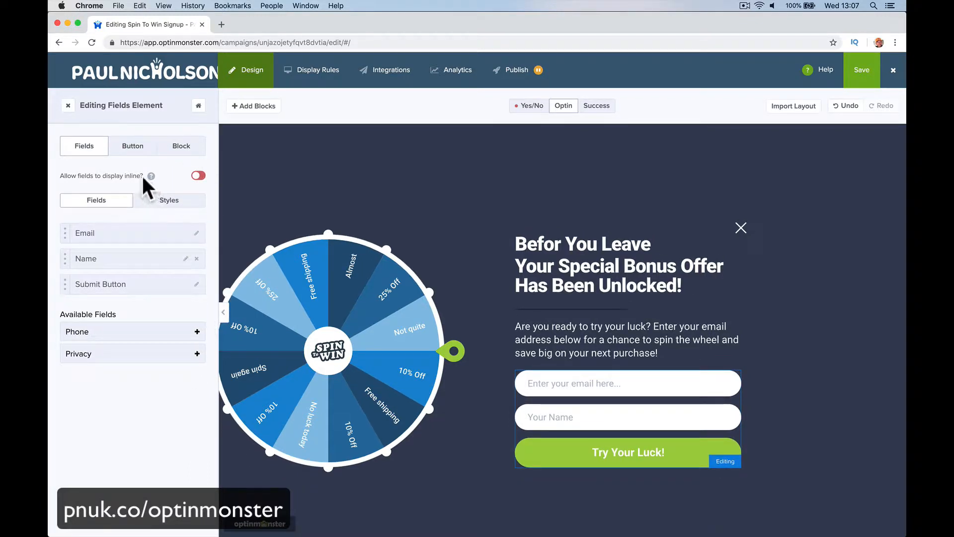
# - Inspect the form's button and block settings, then the wheel's section labels and coupon codes
pyautogui.click(133, 145)
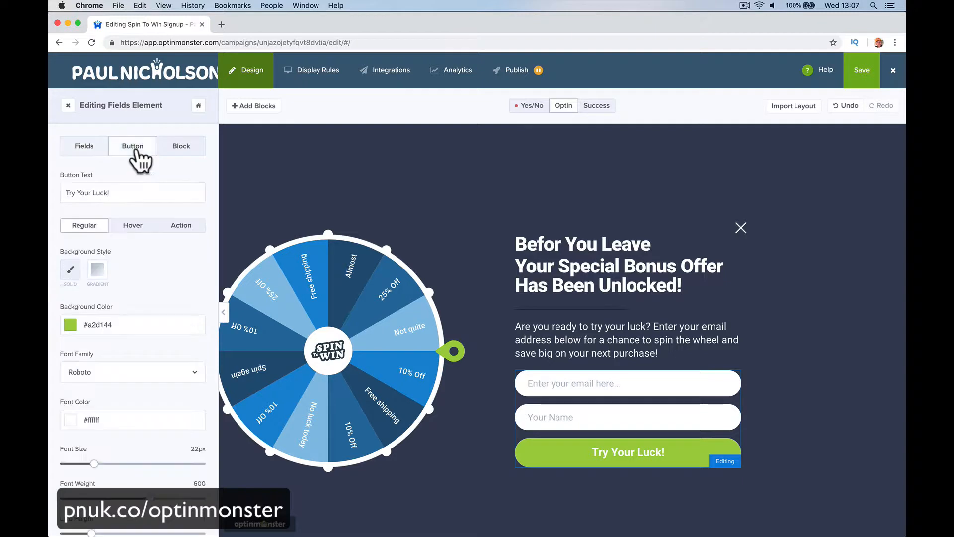
pyautogui.click(180, 149)
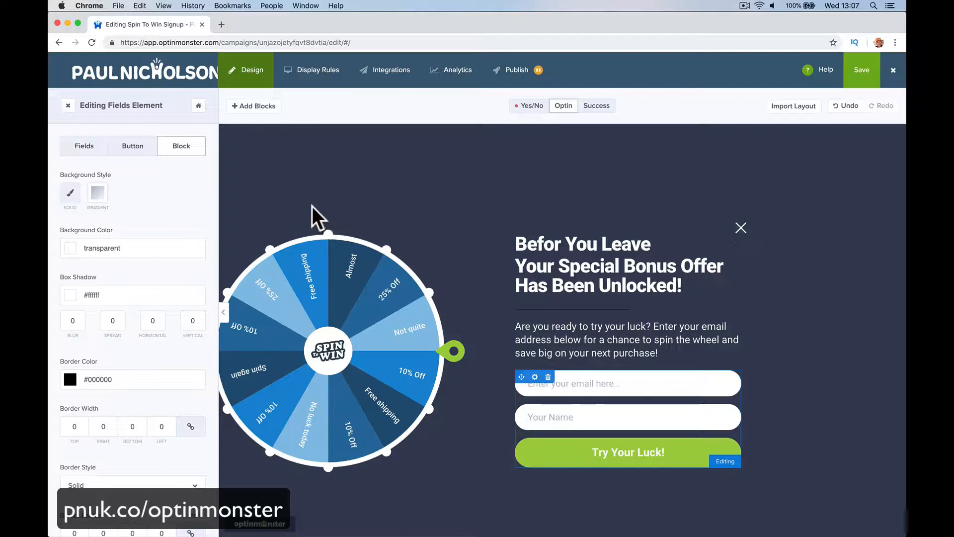
pyautogui.click(302, 303)
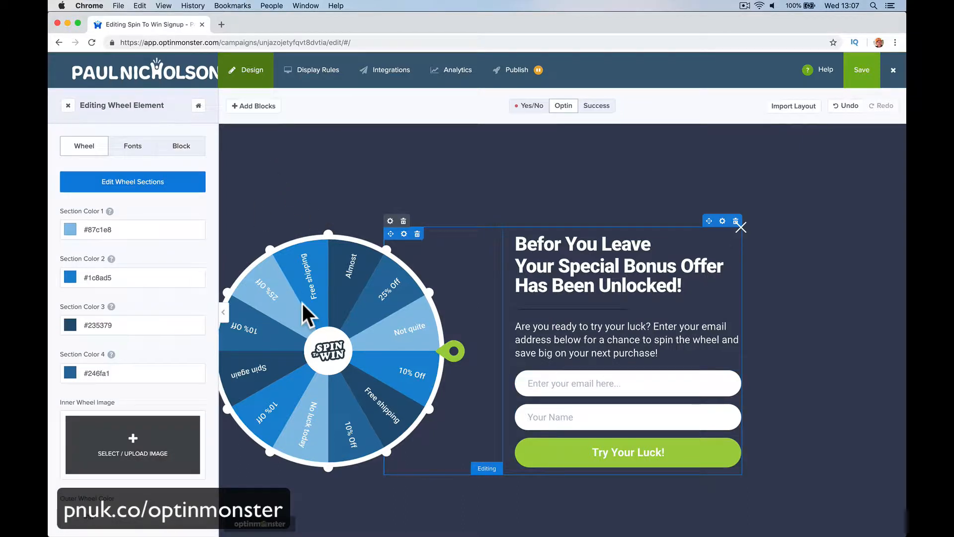
pyautogui.click(168, 183)
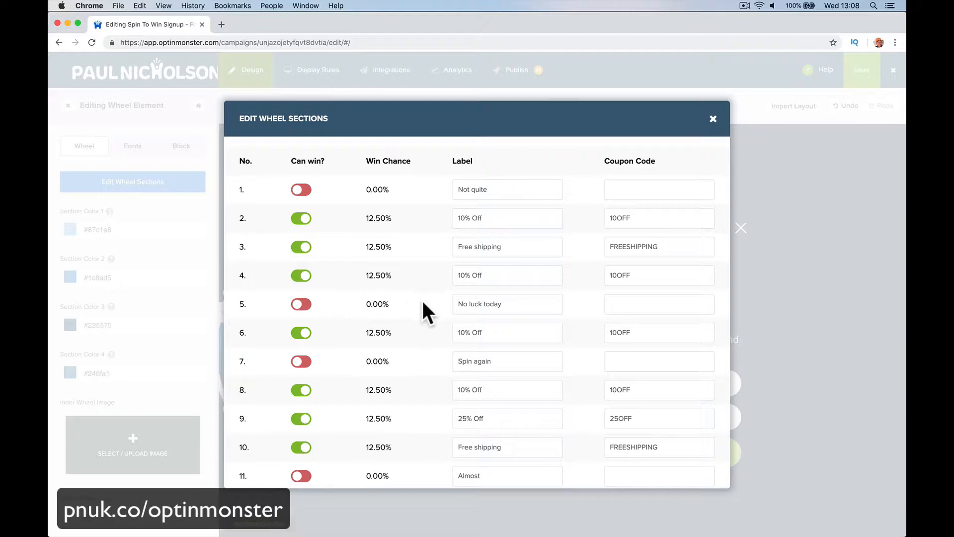
pyautogui.moveTo(462, 193); pyautogui.dragTo(566, 182)
pyautogui.moveTo(461, 303); pyautogui.dragTo(526, 302)
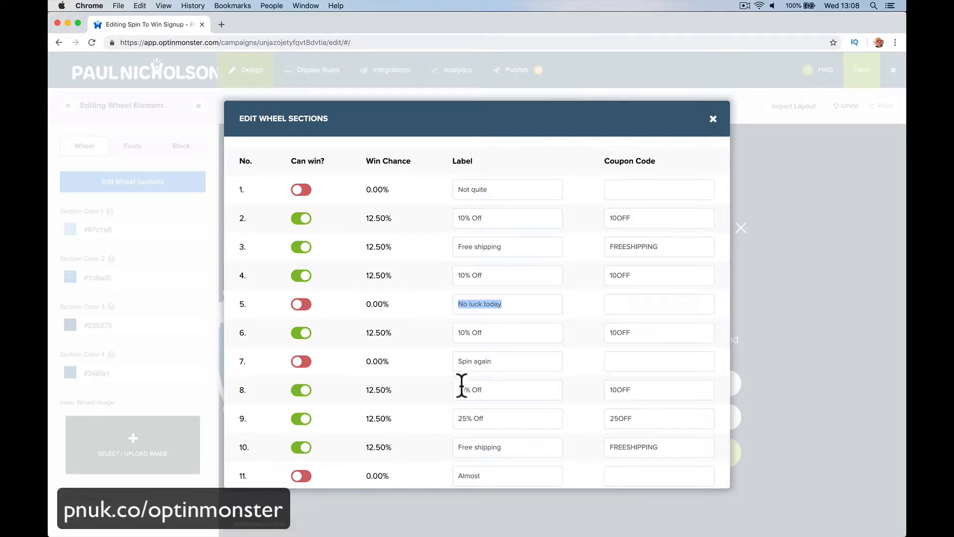
pyautogui.moveTo(456, 361); pyautogui.dragTo(494, 360)
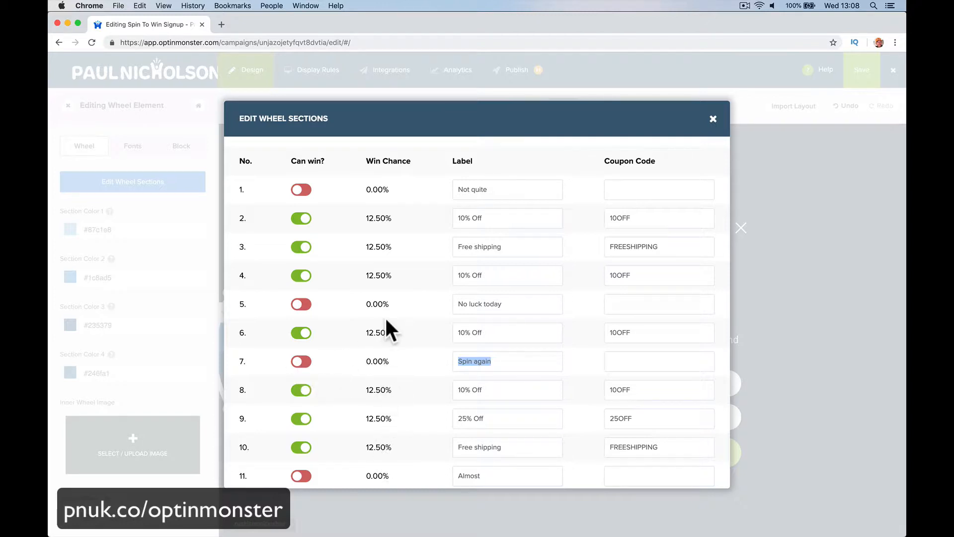
# - Change wheel section 2's label to 100% Off and its coupon code to 100OFF
pyautogui.doubleClick(386, 217)
pyautogui.click(389, 217)
pyautogui.click(464, 218)
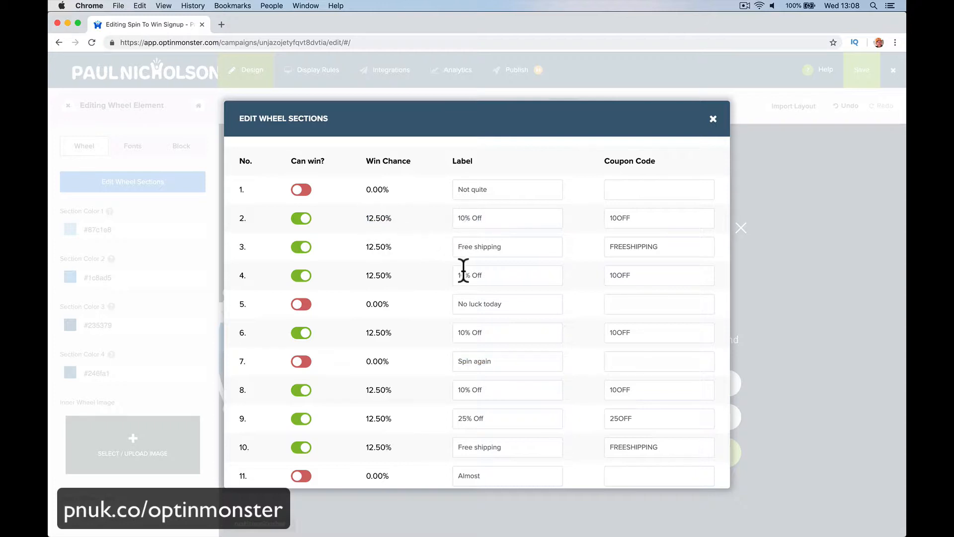
pyautogui.write('0')
pyautogui.click(618, 218)
# - Turn off the Can win option for wheel section 2
pyautogui.moveTo(455, 217); pyautogui.dragTo(507, 217)
pyautogui.moveTo(367, 218); pyautogui.dragTo(386, 216)
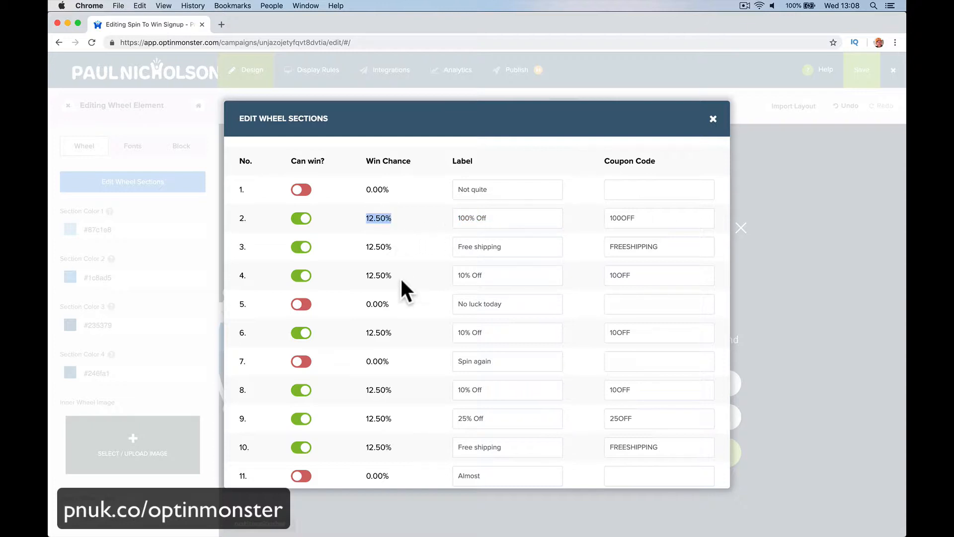
pyautogui.moveTo(460, 274); pyautogui.dragTo(486, 274)
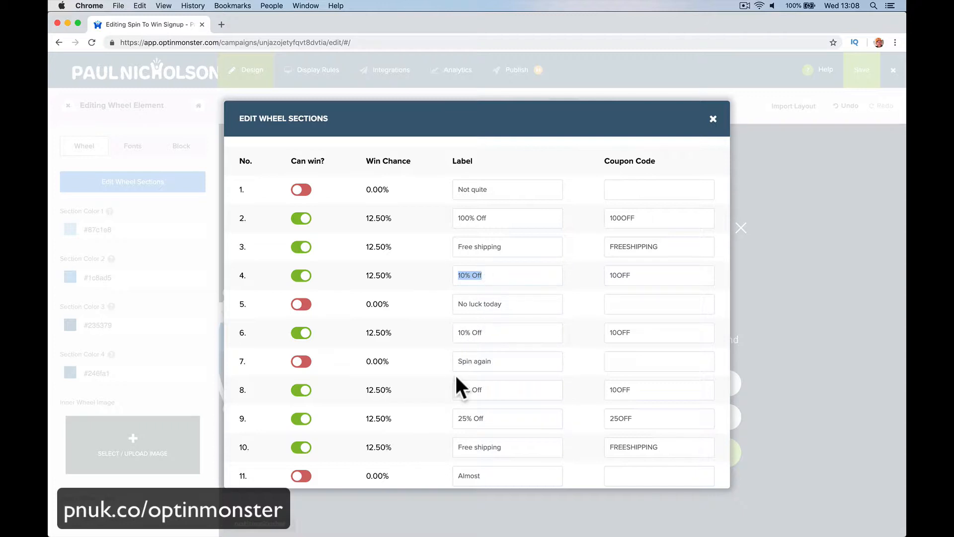
pyautogui.click(379, 275)
pyautogui.tripleClick(373, 275)
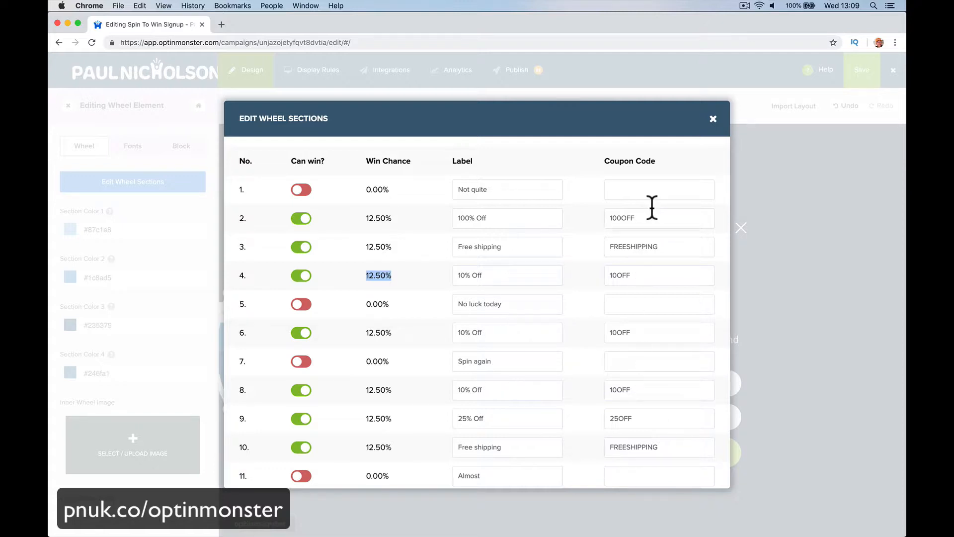
pyautogui.click(712, 121)
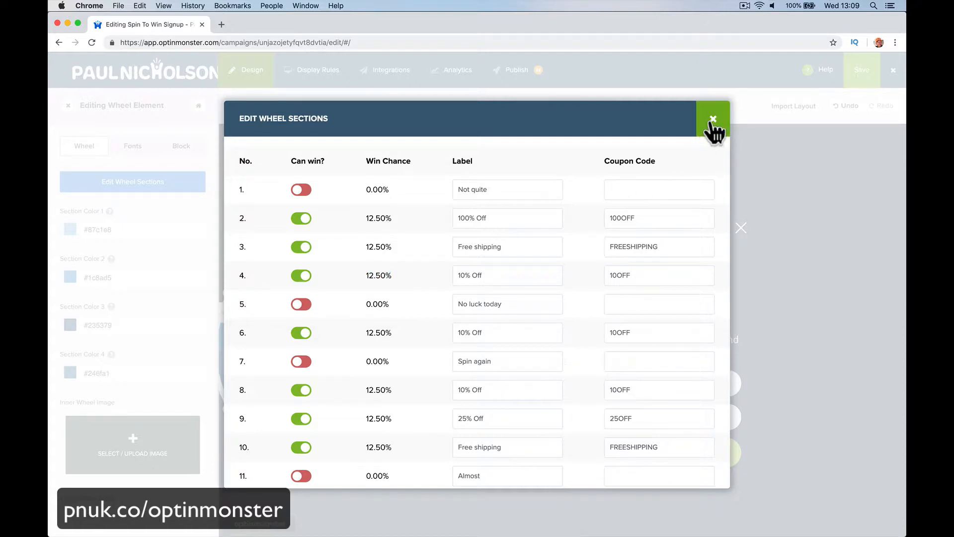
pyautogui.click(308, 219)
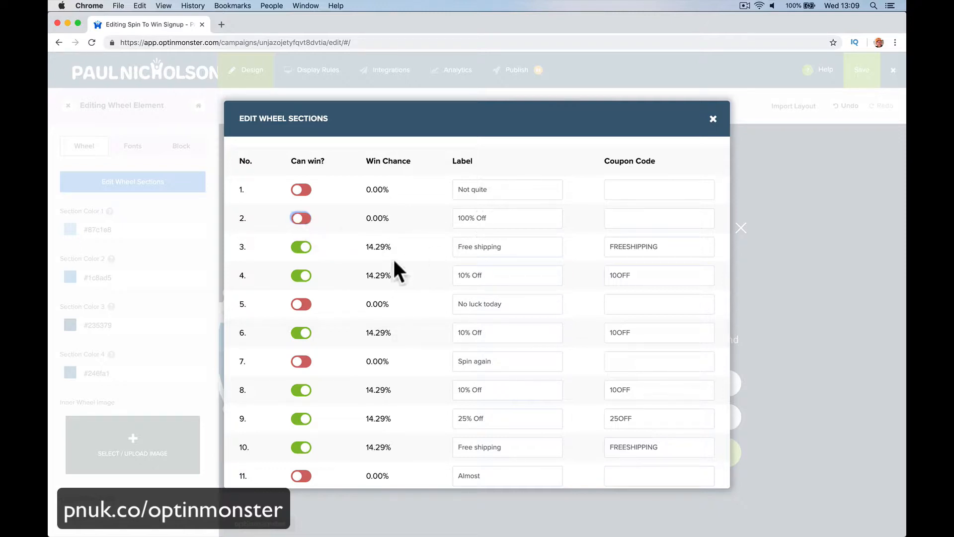
# - Rename wheel section 7's label to Free Bike, close the wheel sections dialog and save the campaign
pyautogui.scroll(-2, 361, 330)
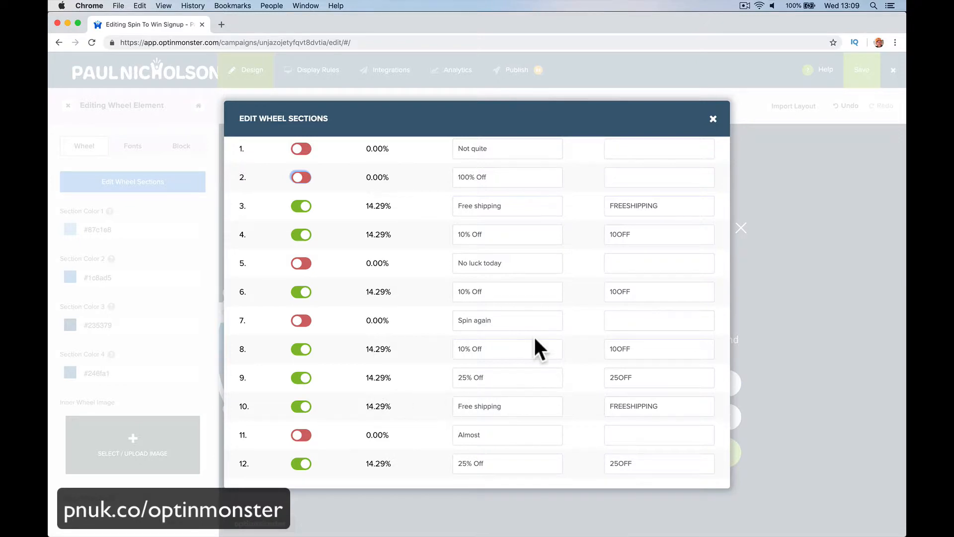
pyautogui.scroll(2, 531, 323)
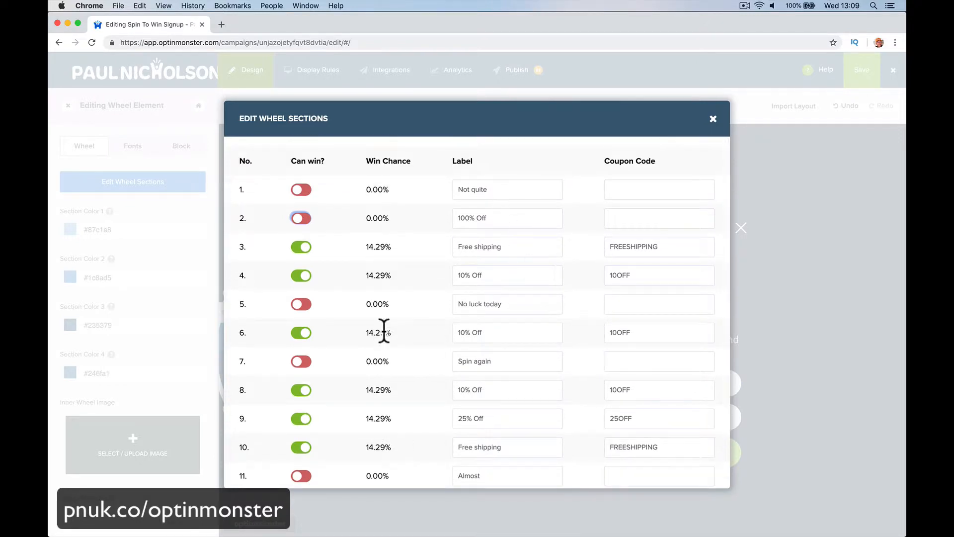
pyautogui.tripleClick(495, 332)
pyautogui.click(517, 333)
pyautogui.click(518, 362)
pyautogui.tripleClick(519, 361)
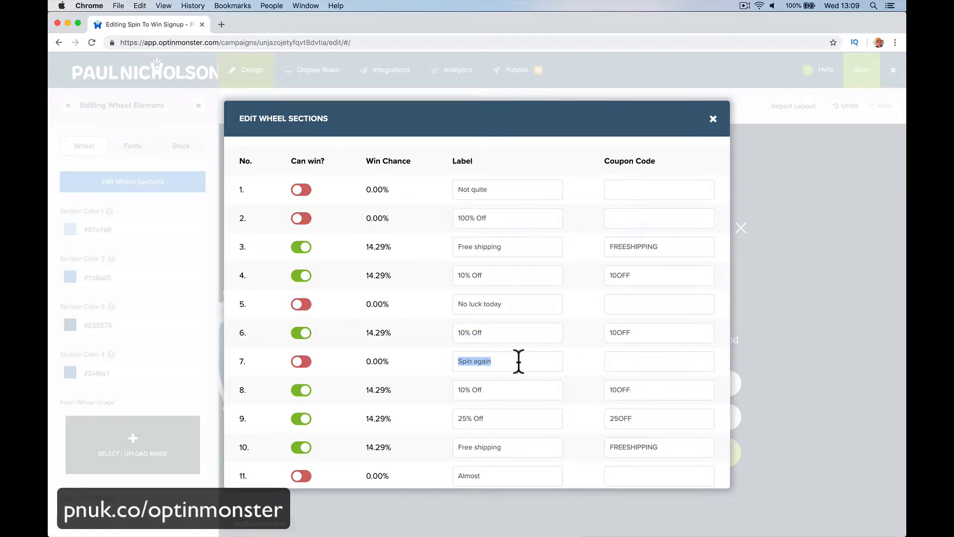
pyautogui.write('Free Bike')
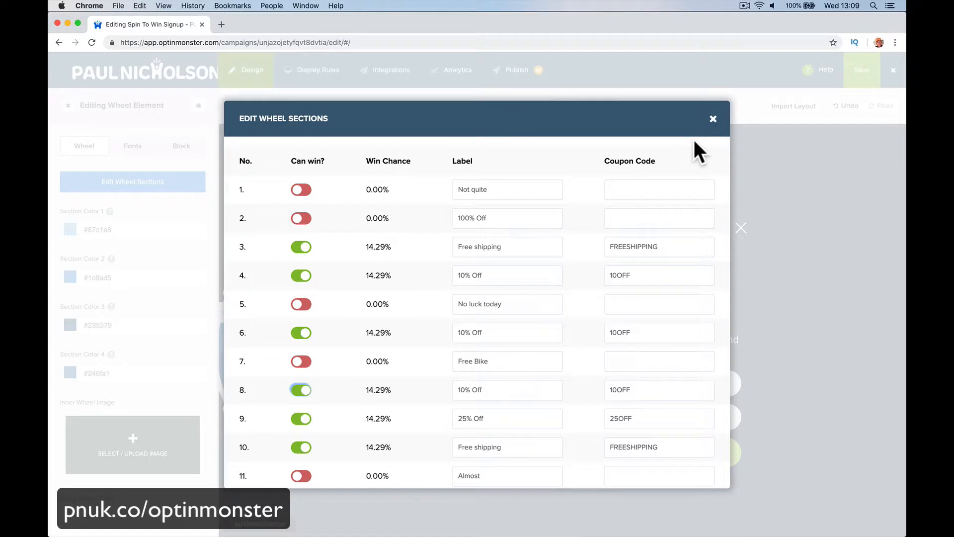
pyautogui.click(502, 361)
pyautogui.click(706, 130)
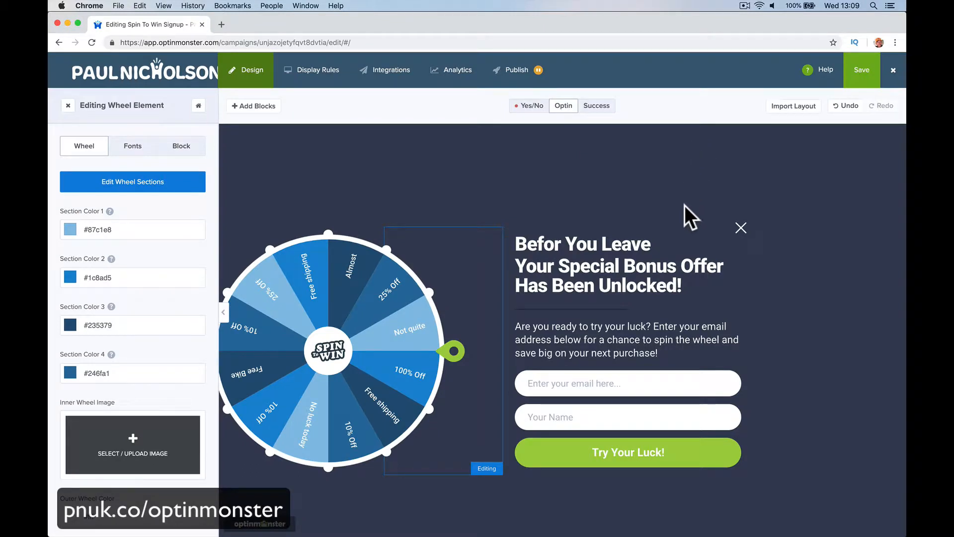
pyautogui.click(861, 72)
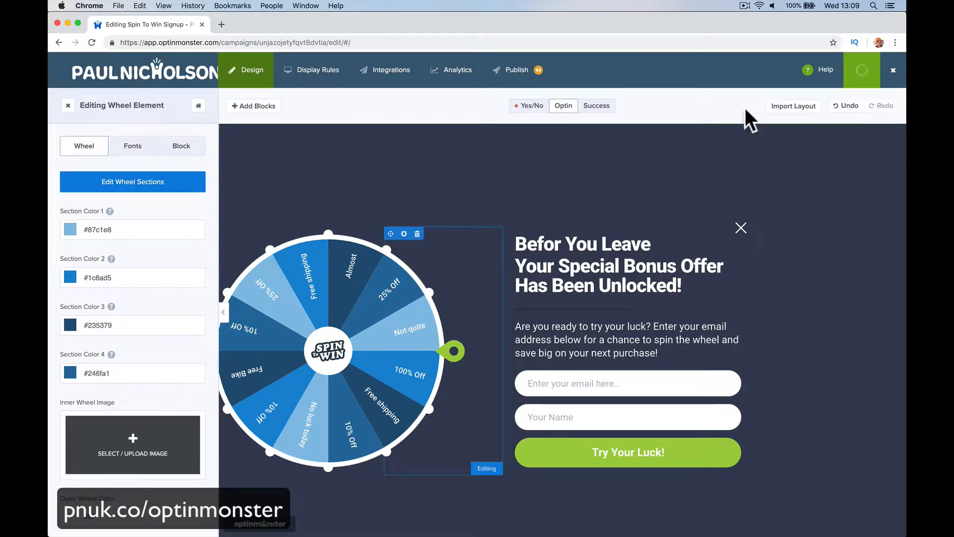
# - Change the display rule condition from time on page to exit detected and step through to the summary
pyautogui.click(322, 77)
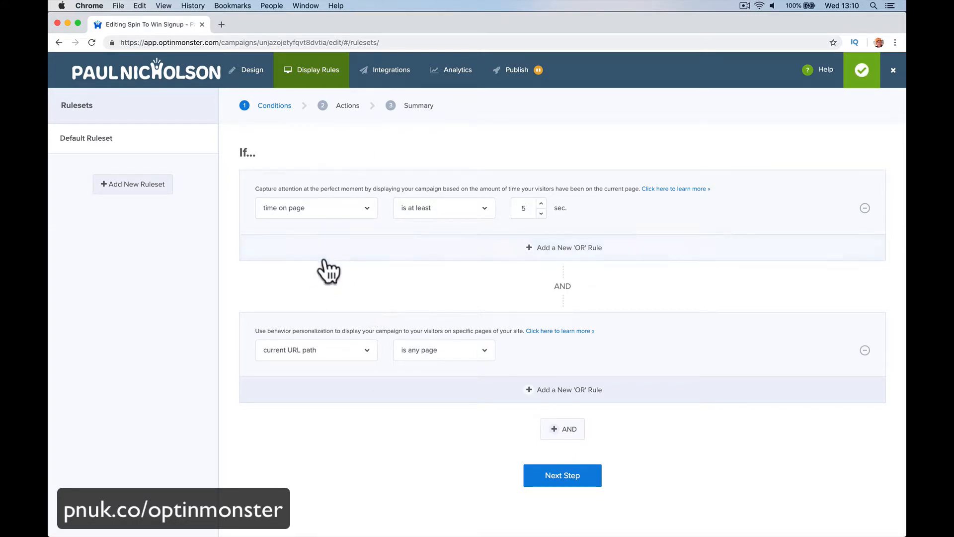
pyautogui.click(351, 209)
pyautogui.click(348, 259)
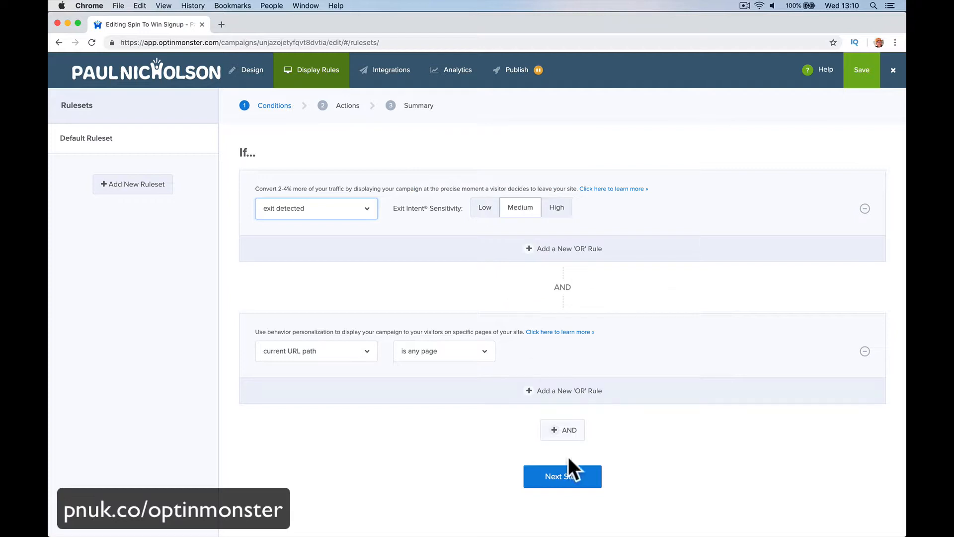
pyautogui.click(565, 474)
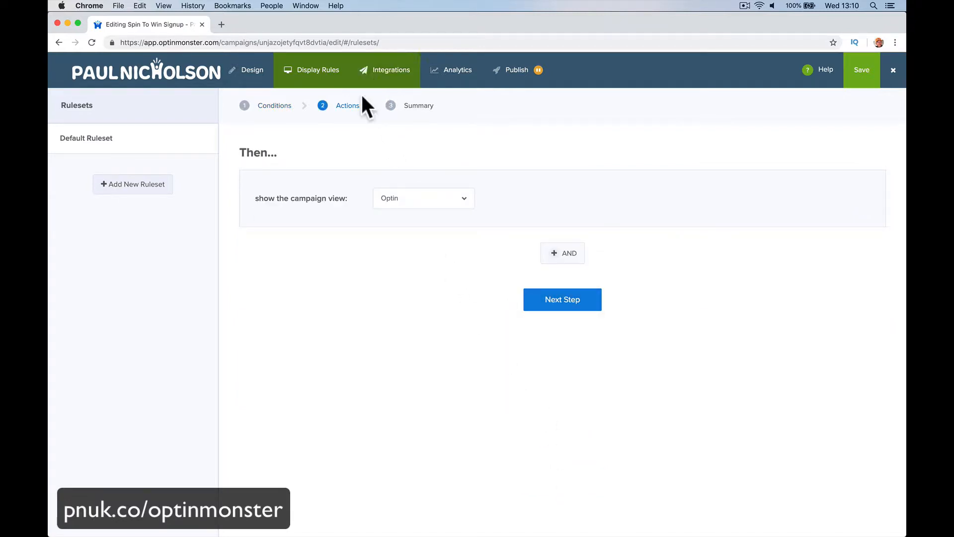
pyautogui.click(545, 290)
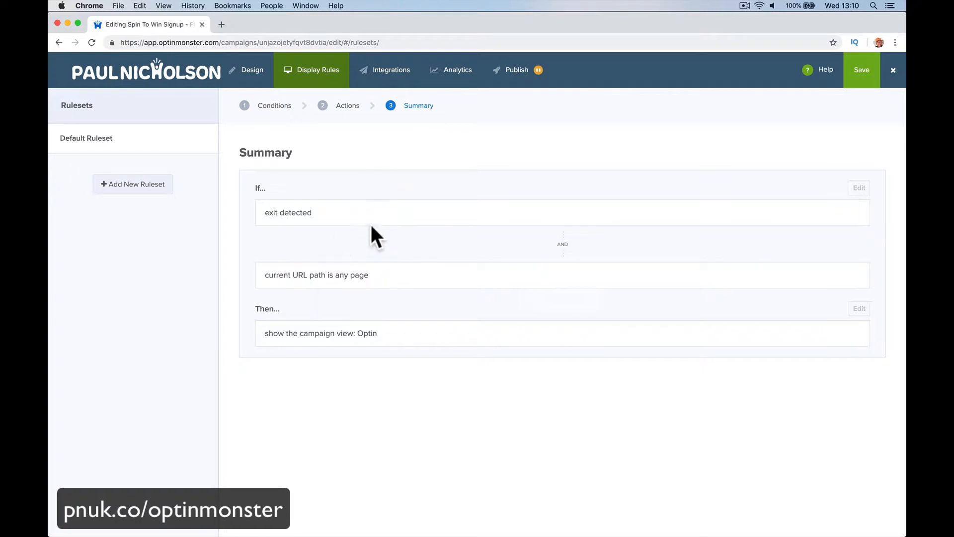
# - Add a MailChimp integration using the Mailchimp Tester account and select the email list
pyautogui.click(395, 81)
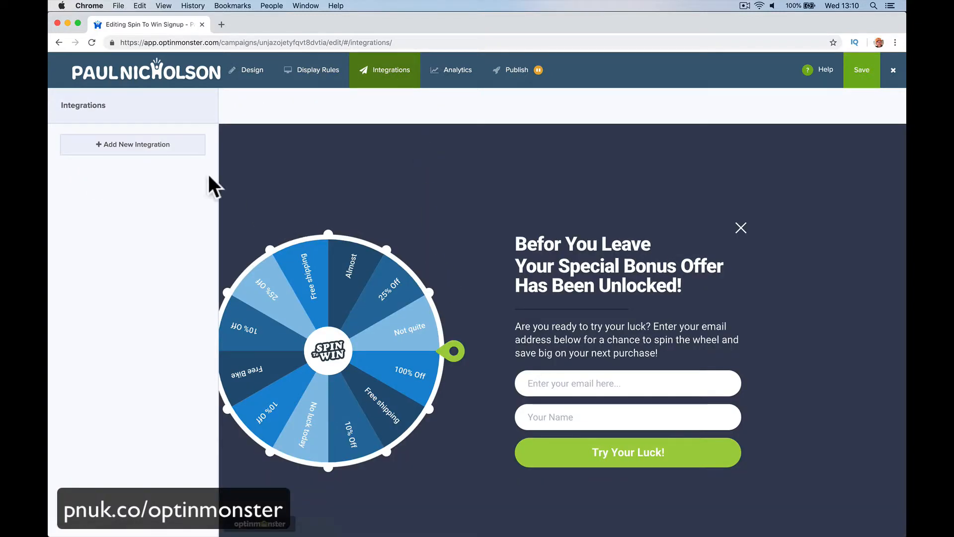
pyautogui.click(181, 148)
pyautogui.click(169, 169)
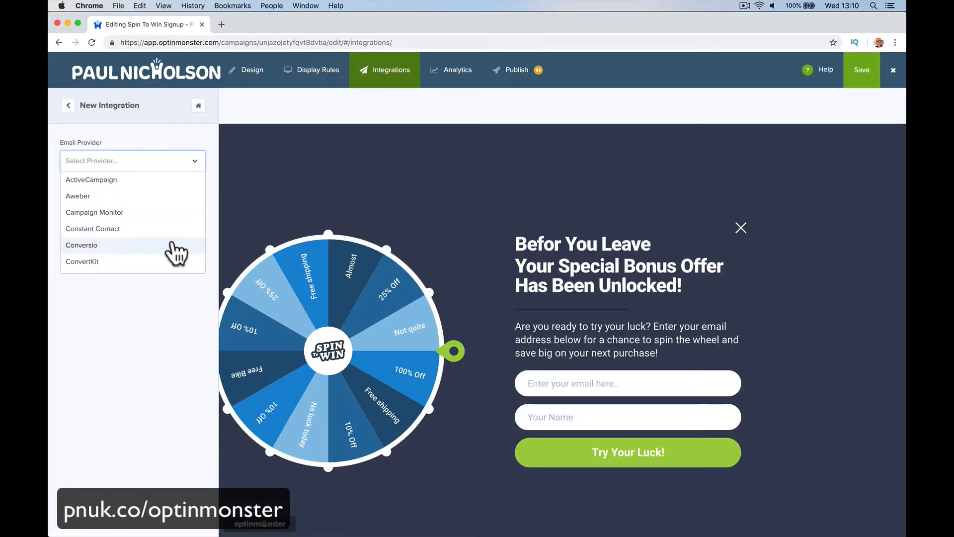
pyautogui.scroll(-5, 174, 251)
pyautogui.scroll(-2, 175, 252)
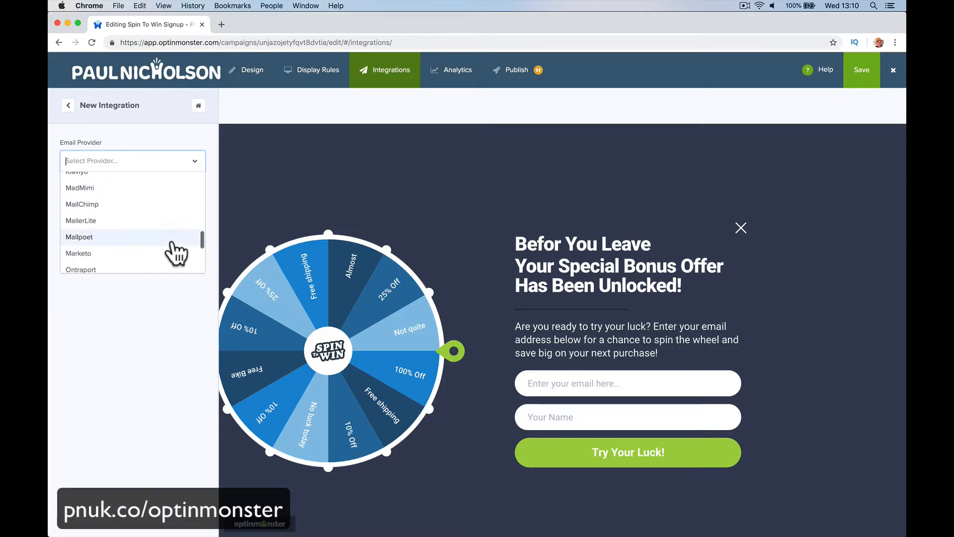
pyautogui.click(164, 208)
pyautogui.click(165, 210)
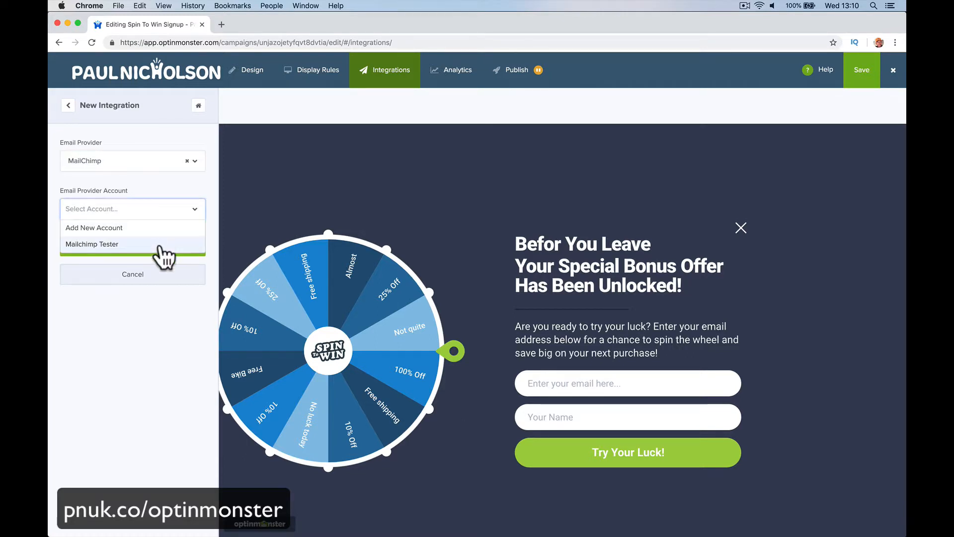
pyautogui.click(158, 243)
pyautogui.click(160, 225)
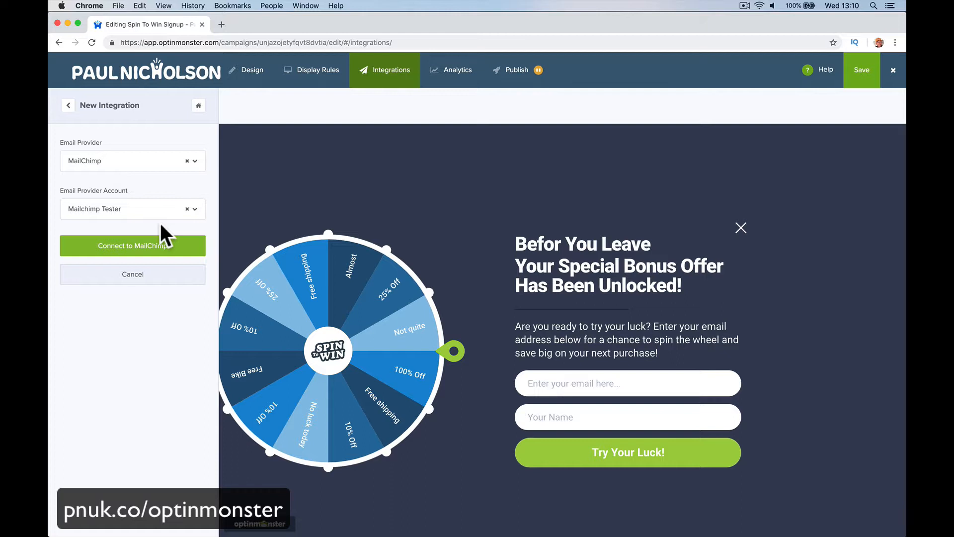
pyautogui.click(161, 243)
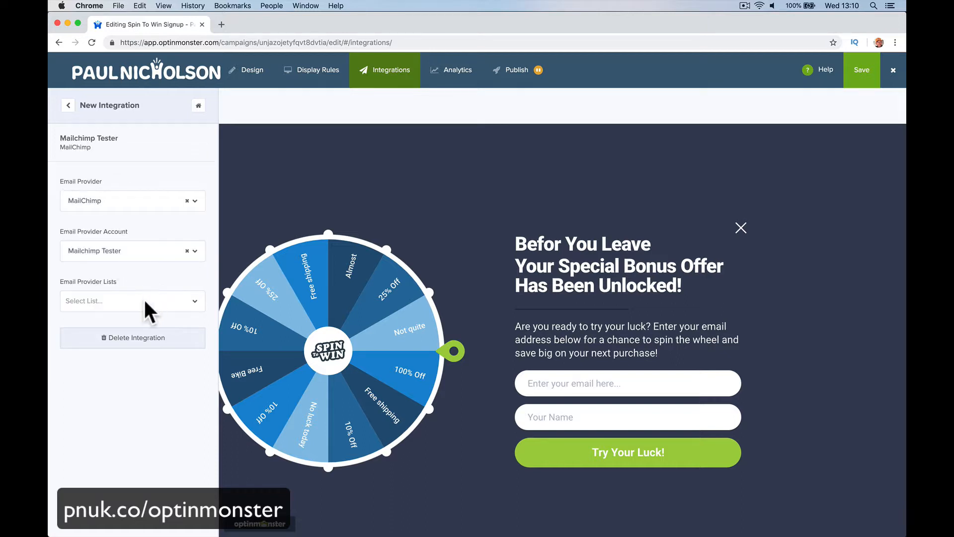
pyautogui.click(143, 301)
pyautogui.click(141, 321)
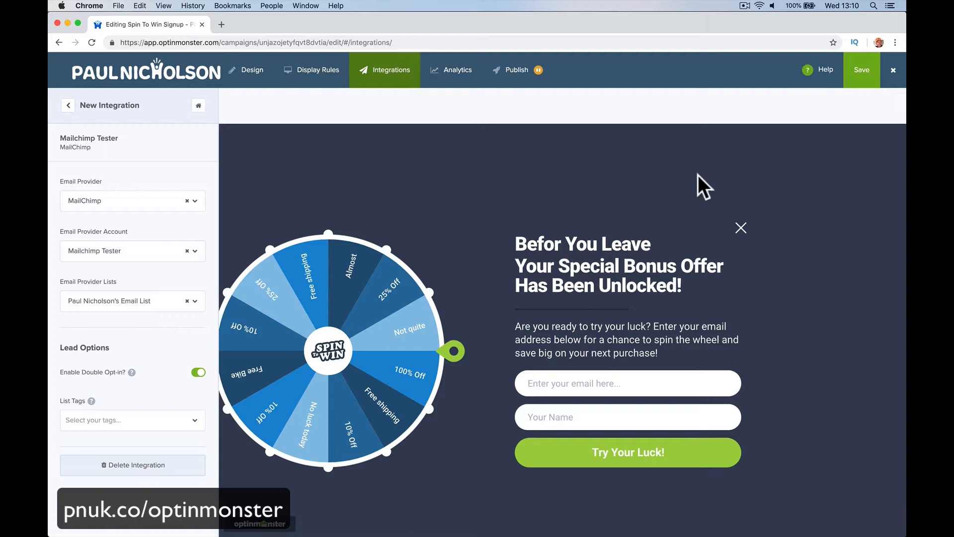
# - Open the publish options and switch the campaign status to Live
pyautogui.click(453, 80)
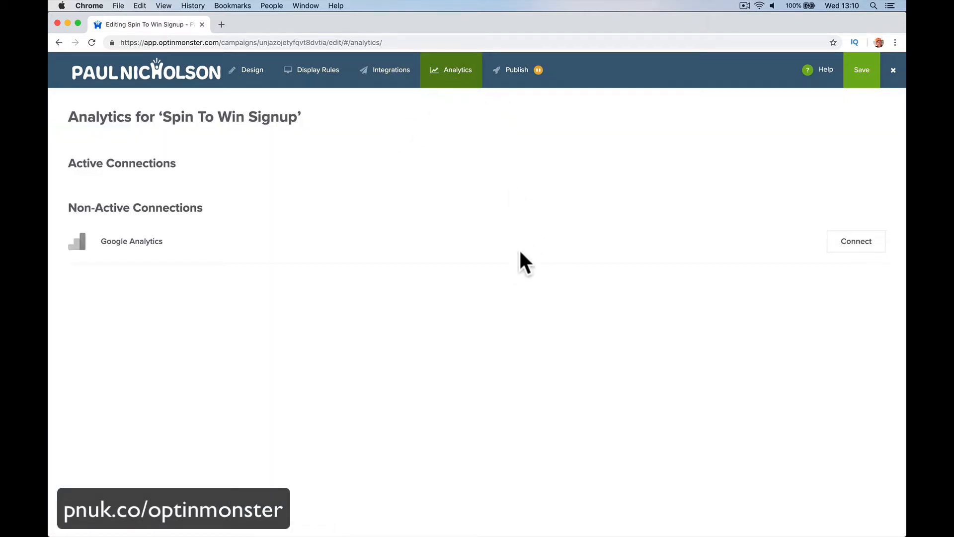
pyautogui.click(511, 71)
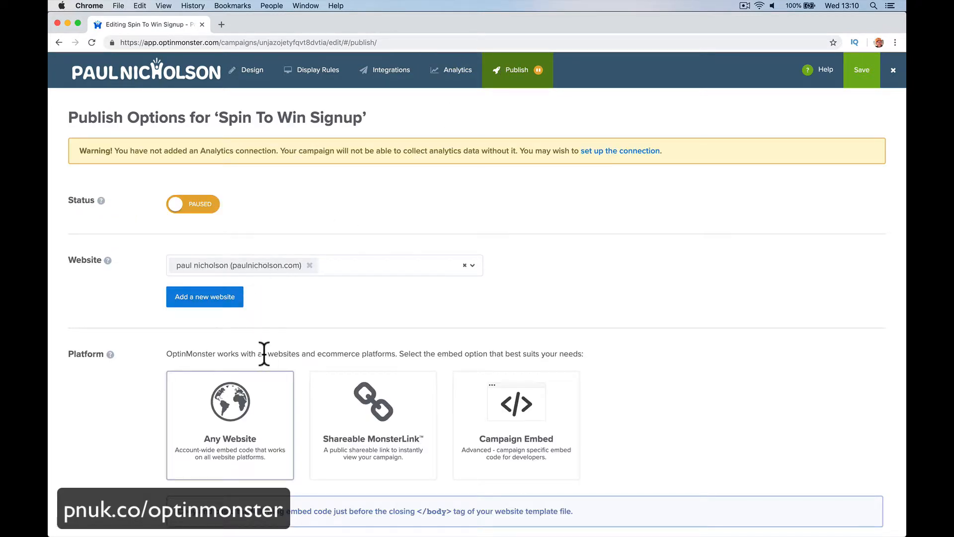
pyautogui.scroll(-3, 265, 355)
pyautogui.click(319, 456)
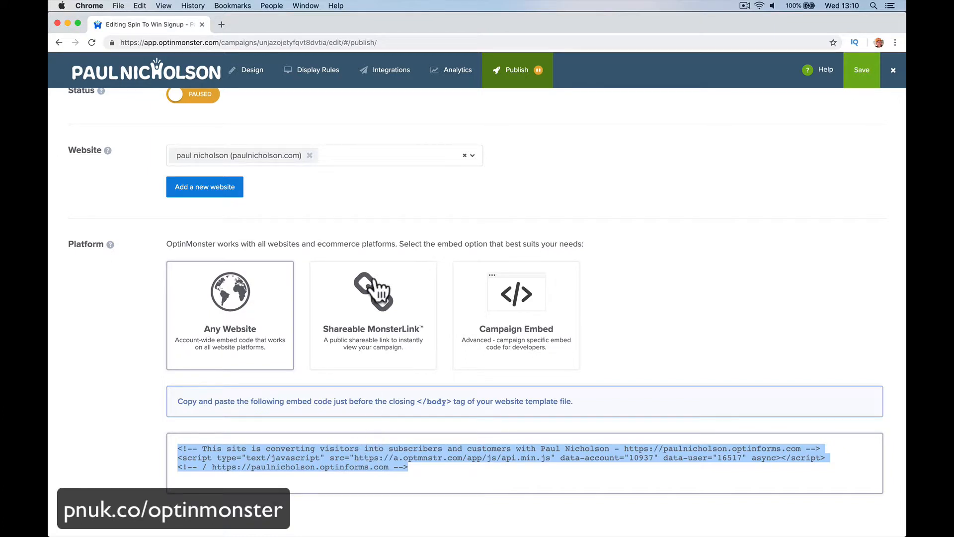
pyautogui.scroll(3, 389, 228)
pyautogui.click(185, 181)
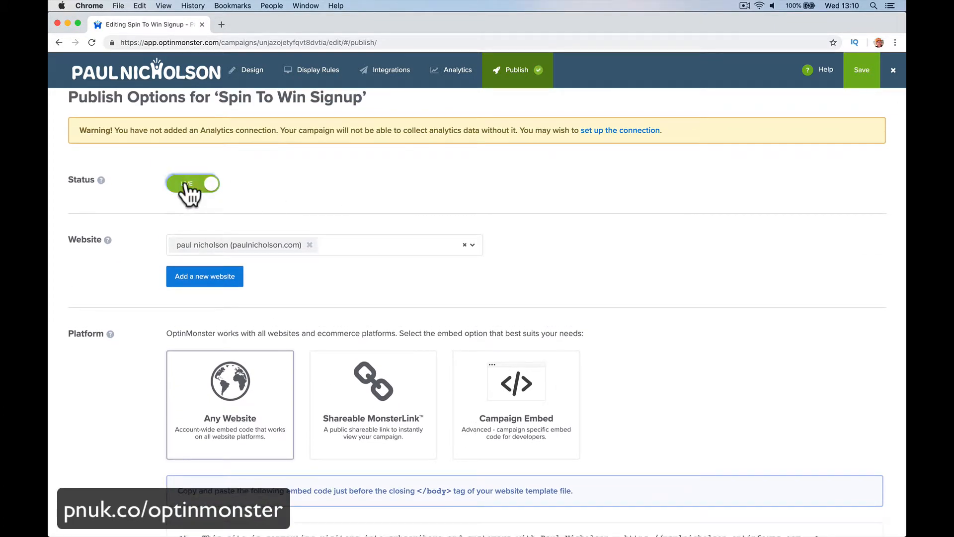
# - Exit the campaign editor back to the campaigns list
pyautogui.scroll(-1, 382, 269)
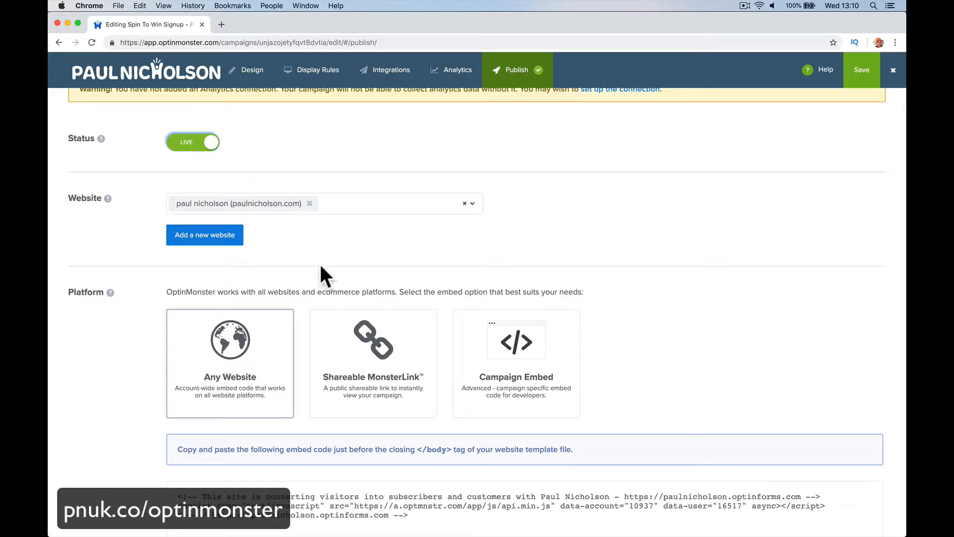
pyautogui.scroll(-1, 348, 323)
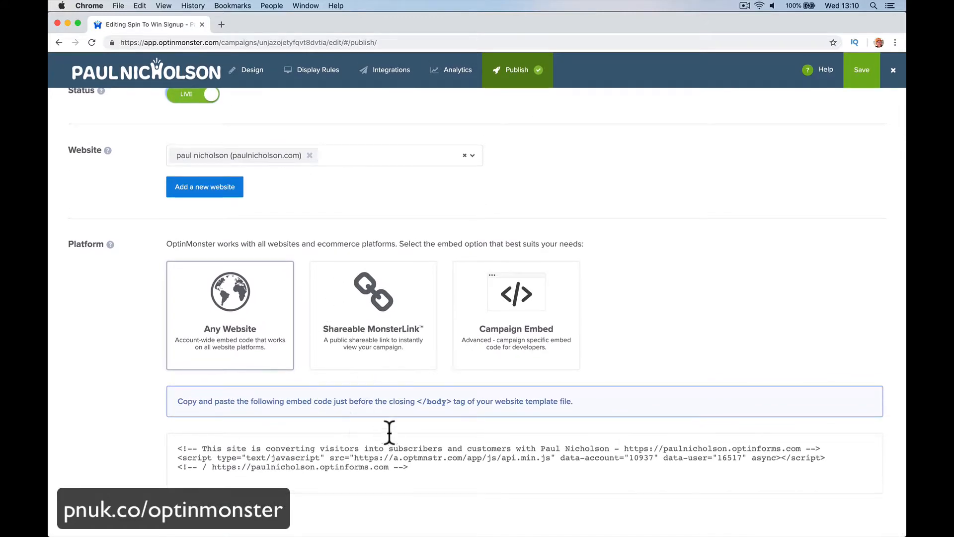
pyautogui.scroll(2, 359, 196)
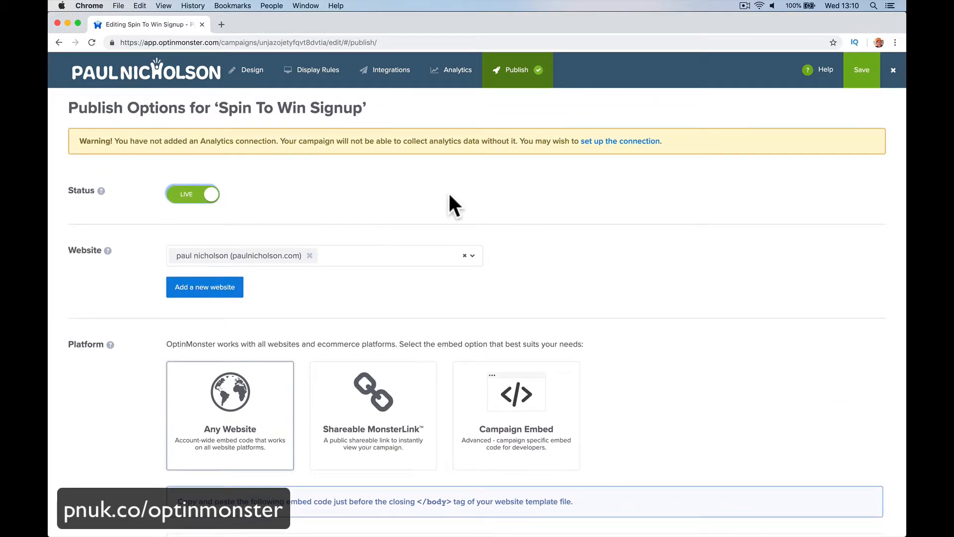
pyautogui.click(892, 72)
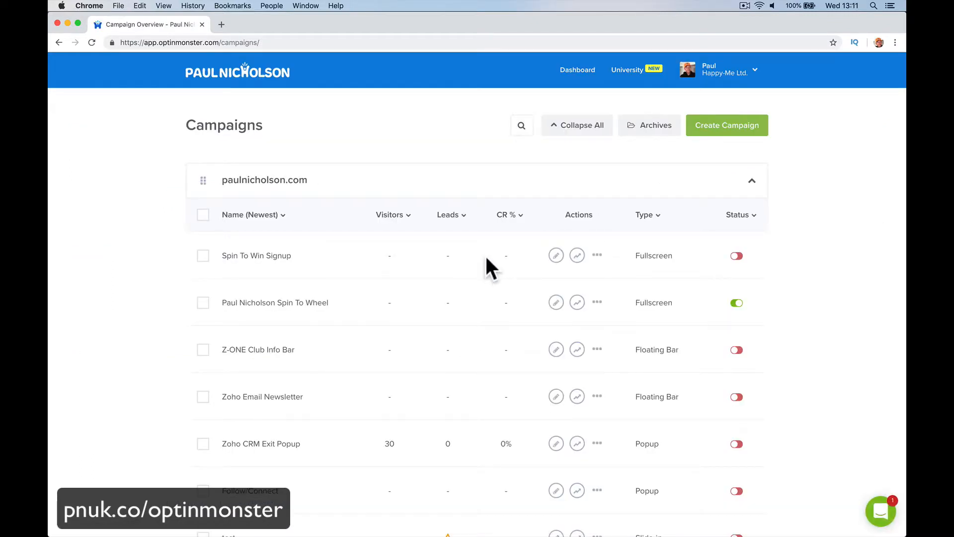
# - Open the other live fullscreen spin-to-wheel campaign and go to its publish options
pyautogui.scroll(-1, 485, 255)
pyautogui.click(323, 278)
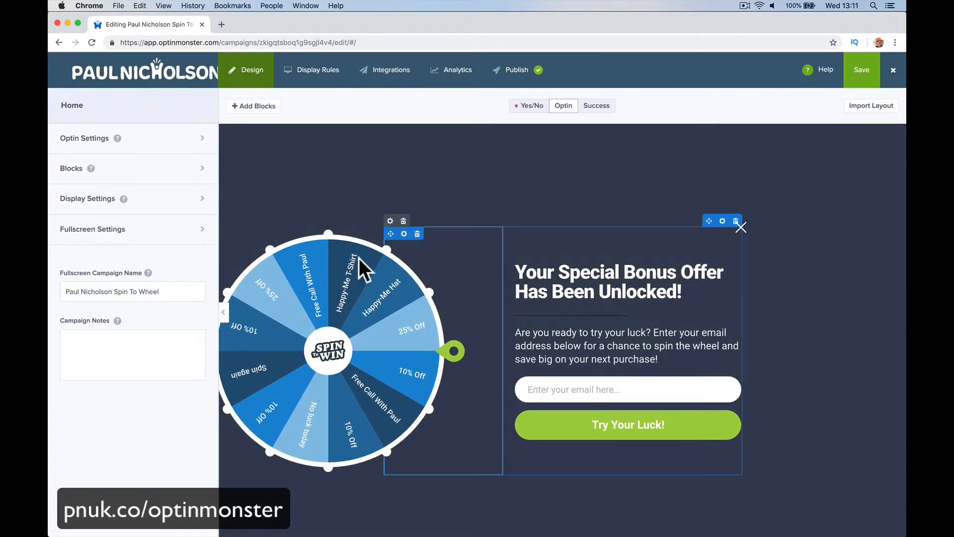
pyautogui.click(519, 74)
pyautogui.scroll(-4, 312, 271)
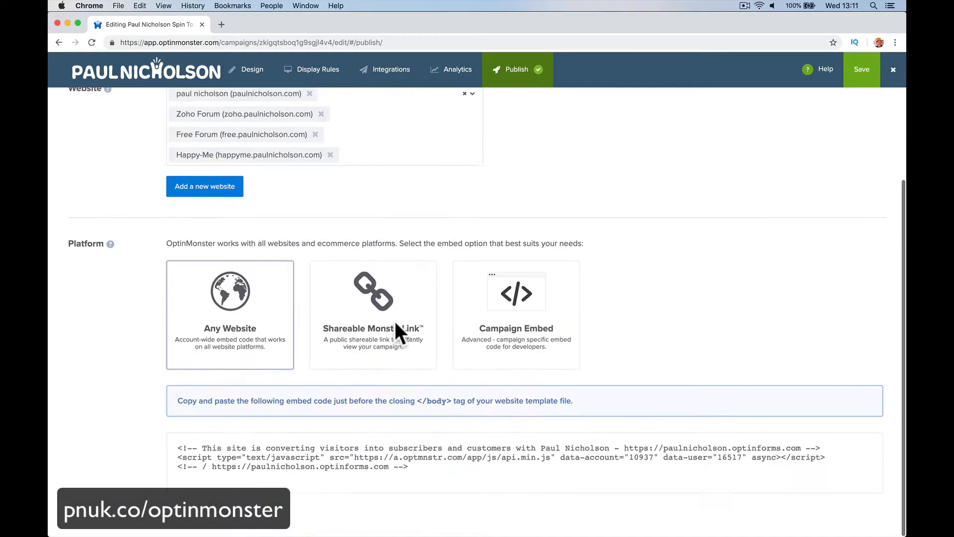
# - Copy the Any Website embed code
pyautogui.click(359, 460)
pyautogui.rightClick(359, 460)
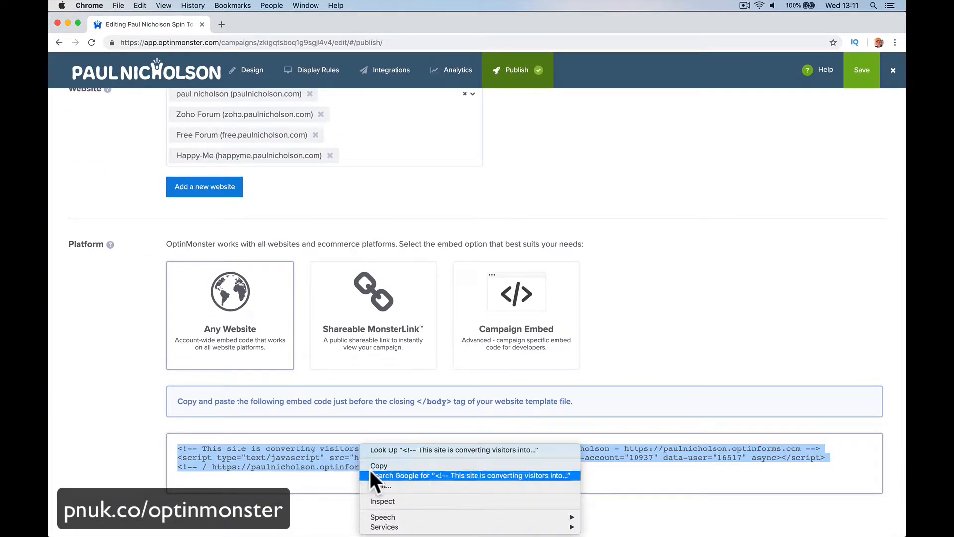
pyautogui.click(370, 466)
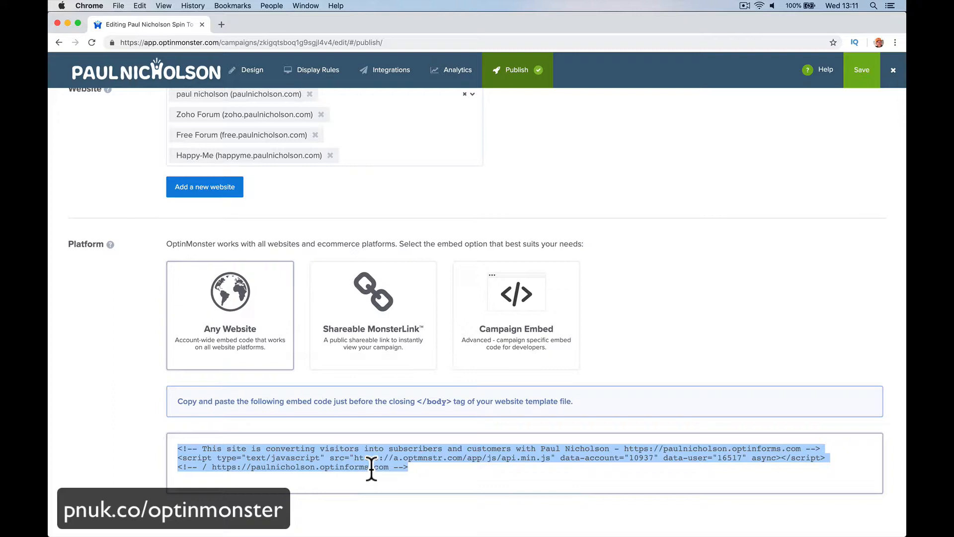
# - Open the campaign's Shareable MonsterLink in a new tab and cut its URL from the address bar
pyautogui.click(335, 329)
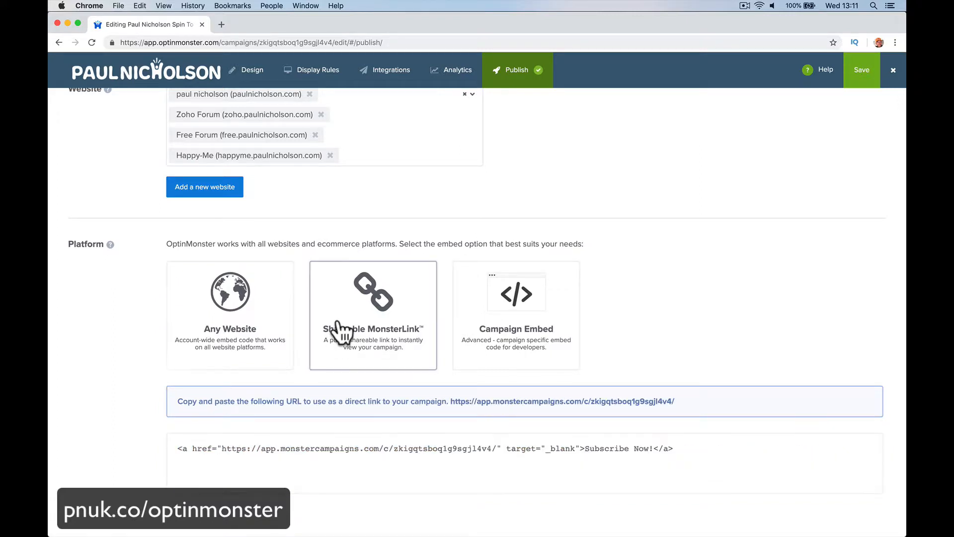
pyautogui.click(496, 403)
pyautogui.click(348, 43)
pyautogui.rightClick(348, 42)
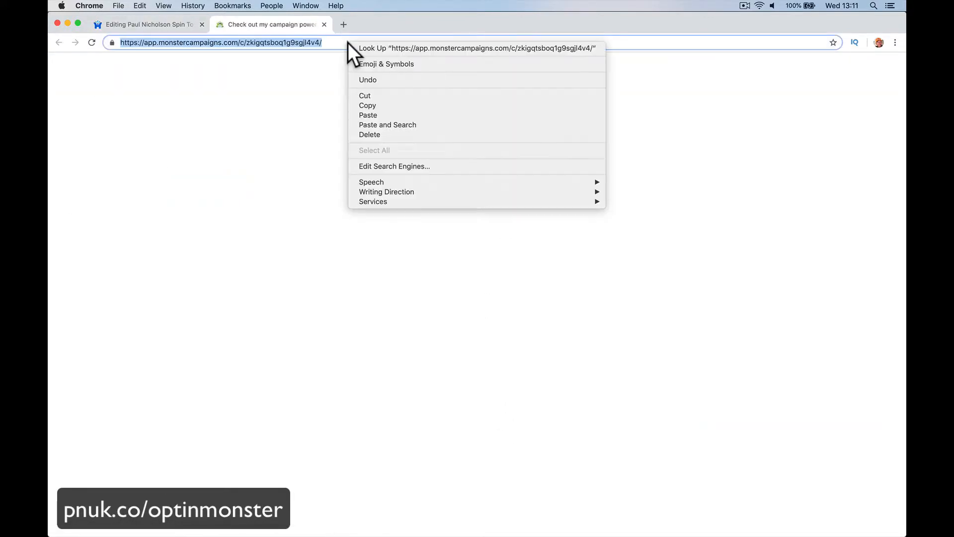
pyautogui.click(362, 95)
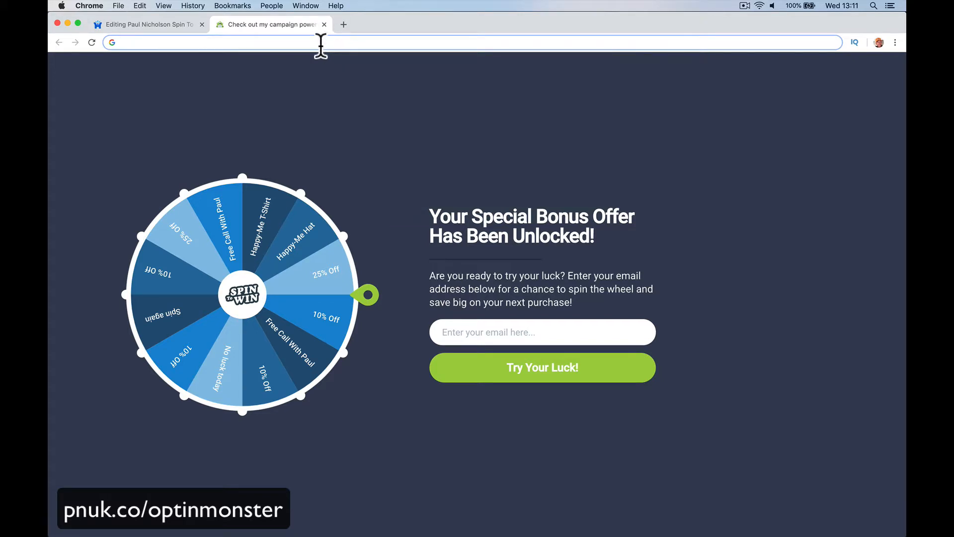
# - Load the paulnicholson.com homepage in that tab, then close the tab
pyautogui.write('paul')
pyautogui.press('Return')
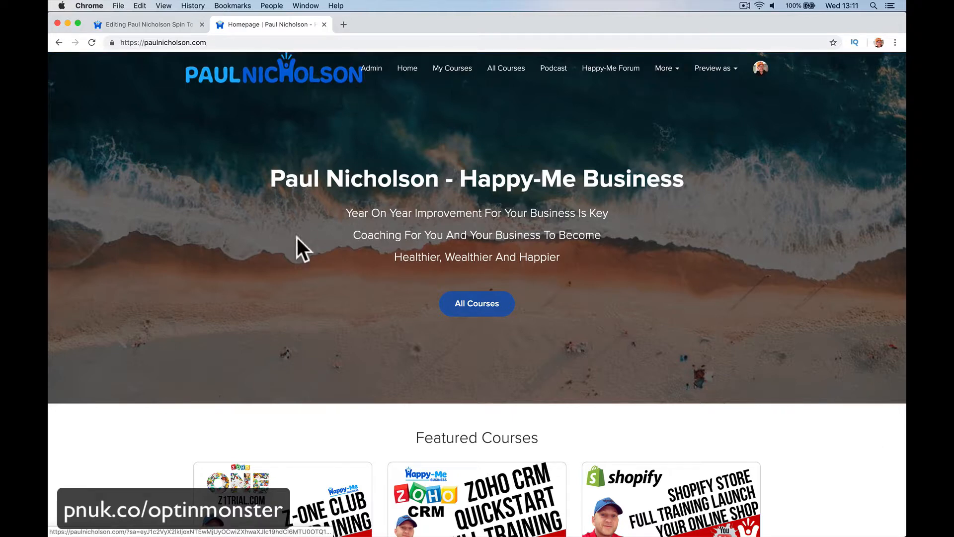
pyautogui.click(324, 25)
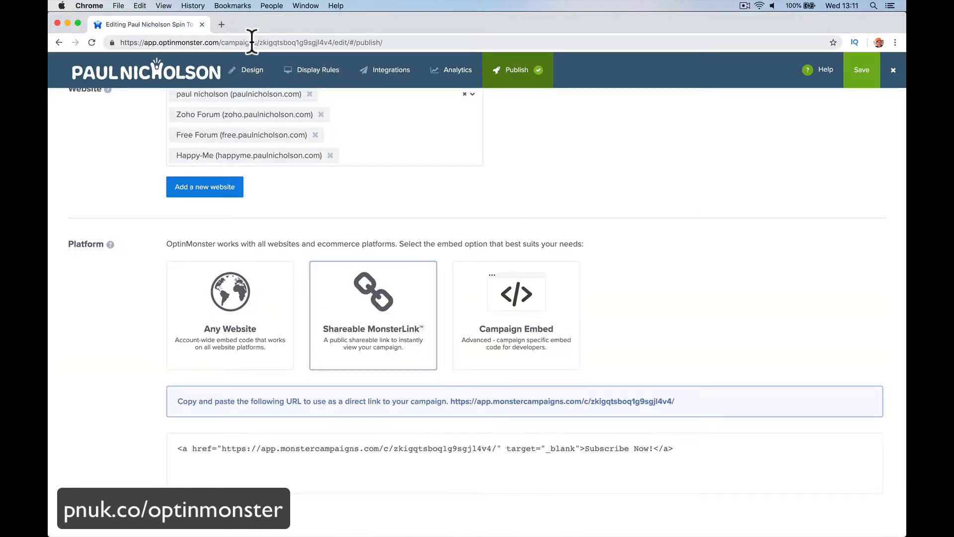
# - Open a new tab and go to the free.paulnicholson.com forum
pyautogui.click(222, 24)
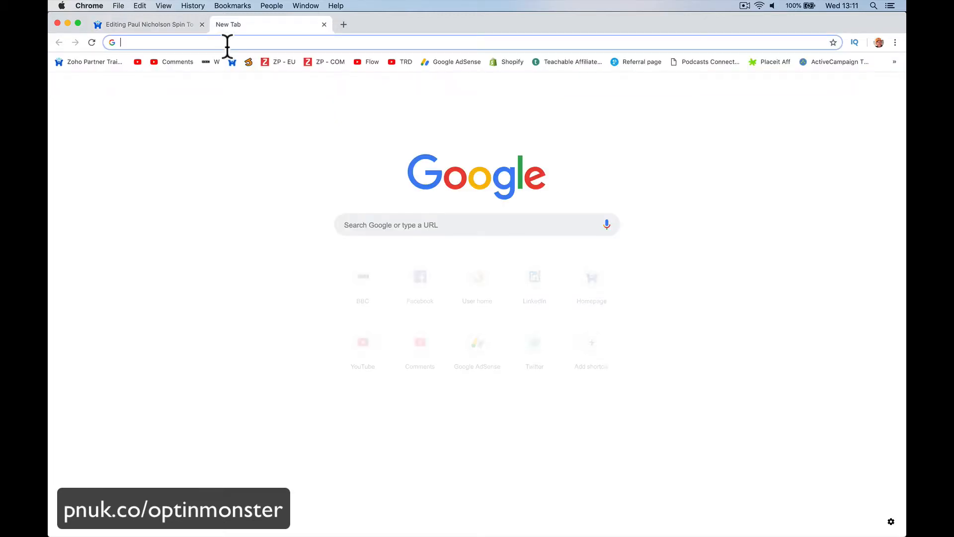
pyautogui.write('zoh')
pyautogui.press('BackSpace')
pyautogui.press('BackSpace')
pyautogui.press('BackSpace')
pyautogui.press('BackSpace')
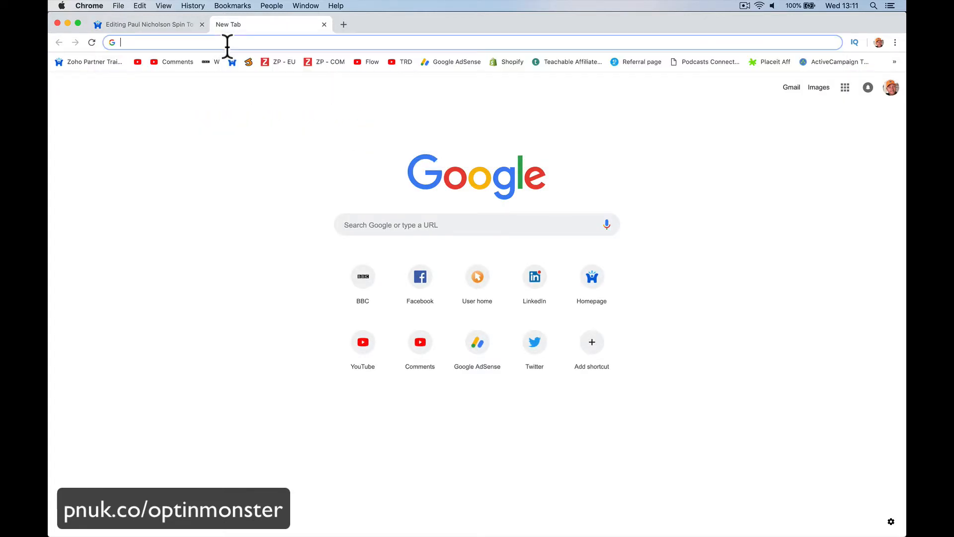
pyautogui.write('free')
pyautogui.press('Return')
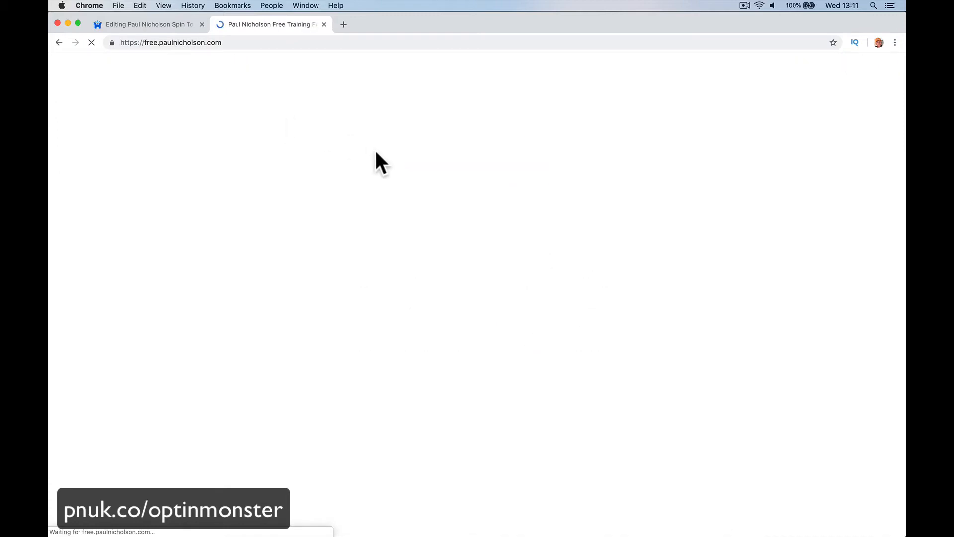
# - Open the forum admin's Customize themes, choose the Light theme and edit its CSS/HTML
pyautogui.click(727, 67)
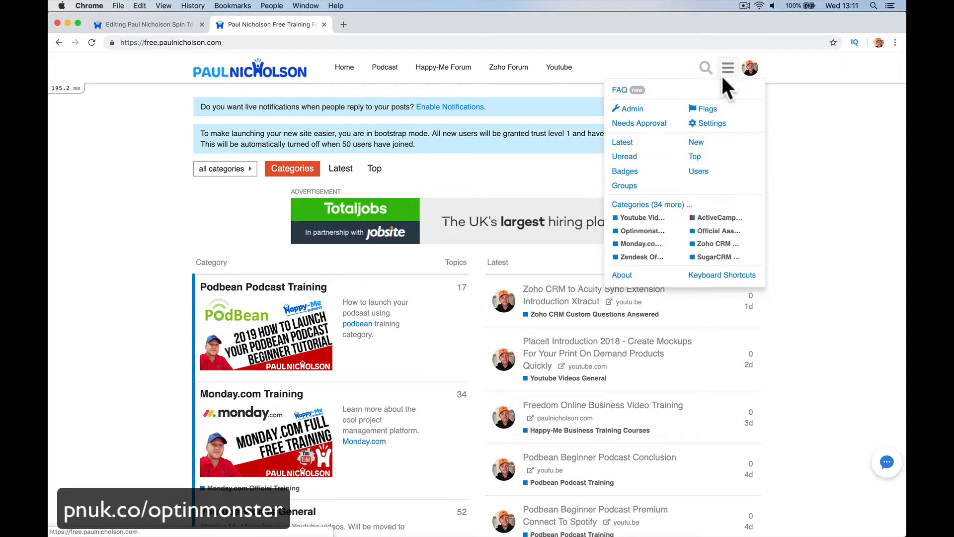
pyautogui.click(645, 105)
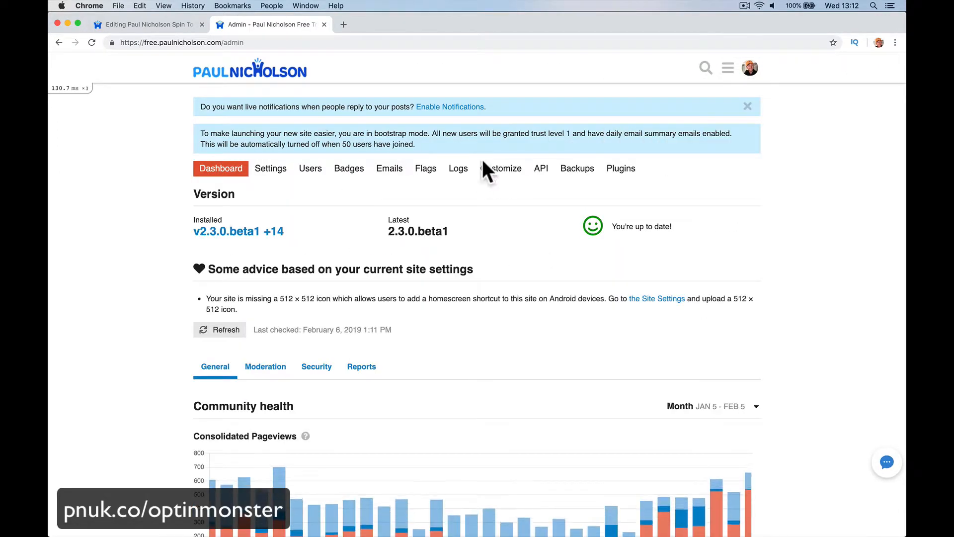
pyautogui.click(500, 169)
pyautogui.click(297, 271)
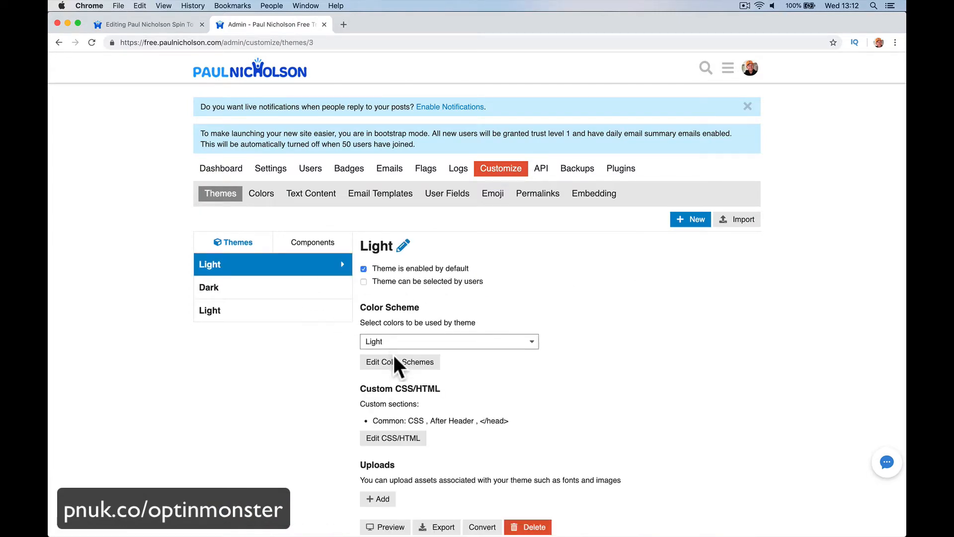
pyautogui.click(410, 437)
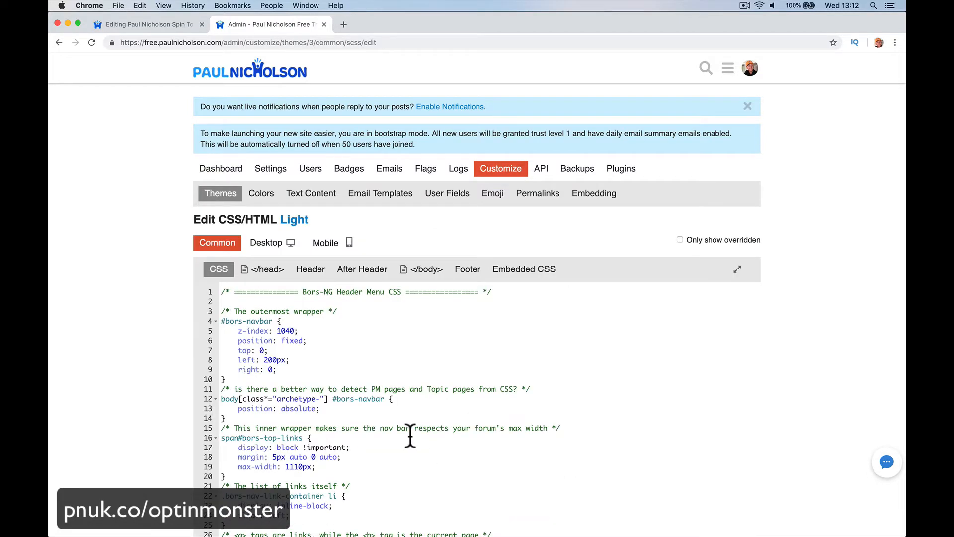
# - Switch to the After Header section and paste the MonsterLink URL onto an empty line
pyautogui.click(310, 269)
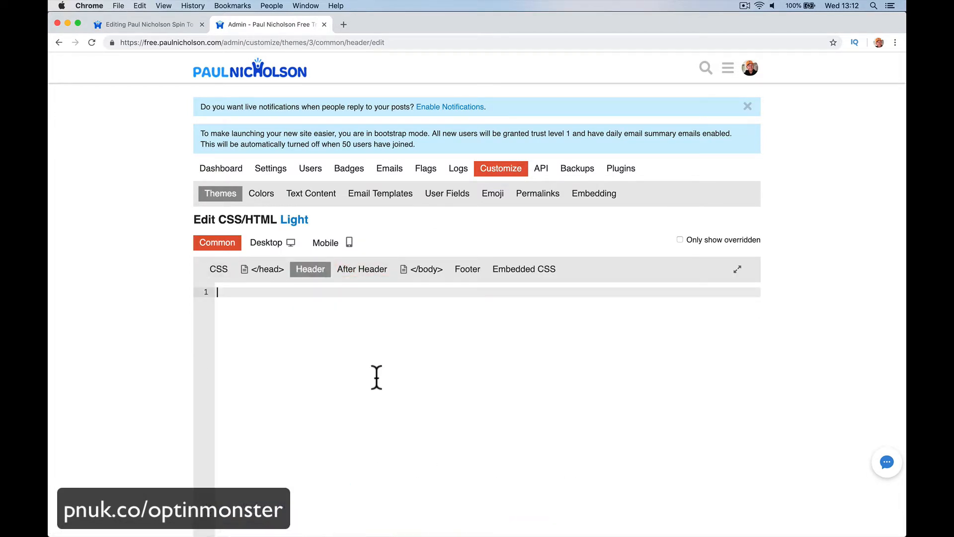
pyautogui.click(363, 270)
pyautogui.click(296, 379)
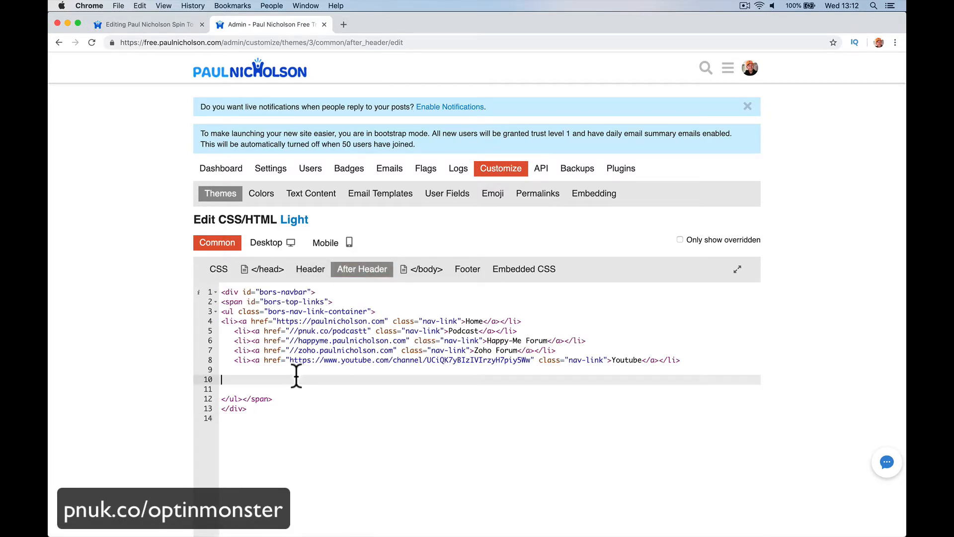
pyautogui.write('https://app.monstercampaigns.com/c/zkigqtsboq1g9sgjl4v4/')
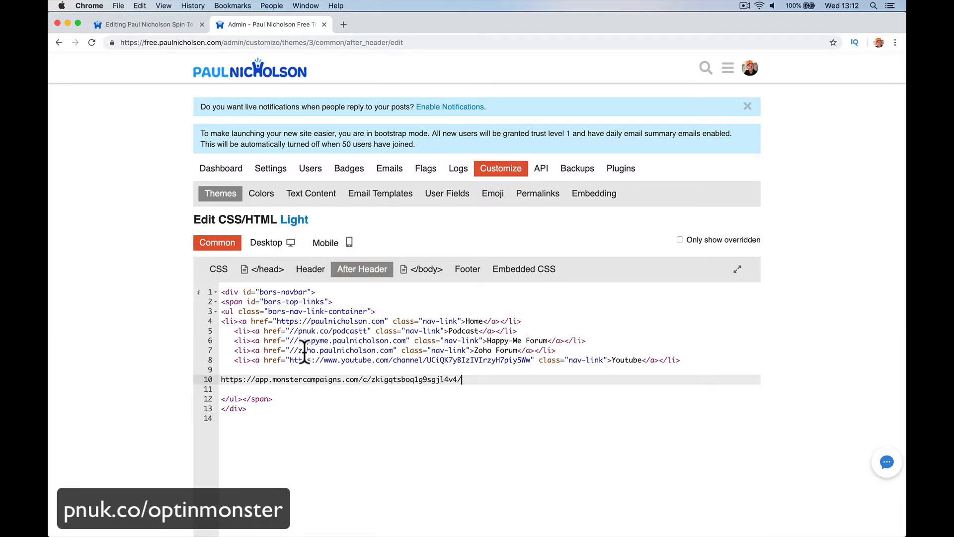
# - Duplicate the Zoho Forum menu link line directly below itself
pyautogui.moveTo(557, 351); pyautogui.dragTo(198, 349)
pyautogui.press('super+c')
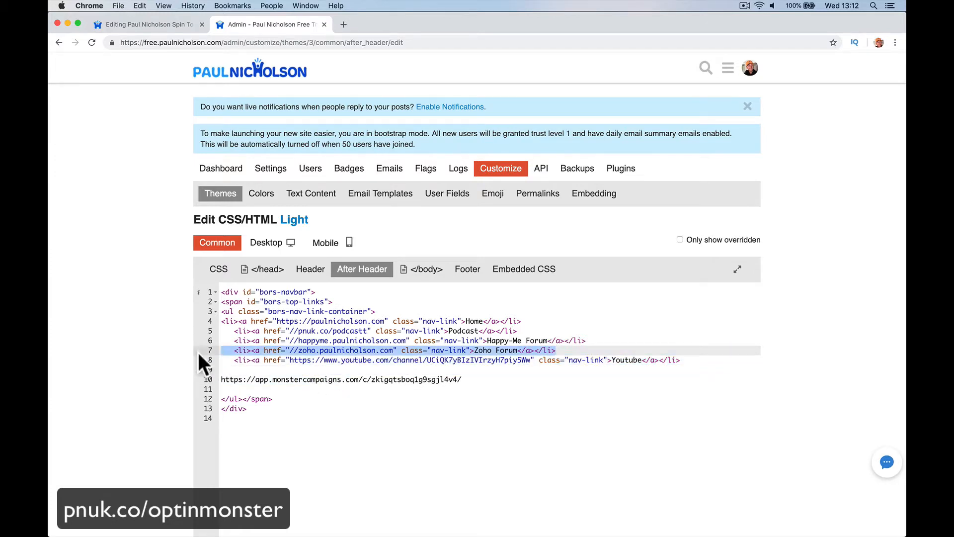
pyautogui.click(591, 352)
pyautogui.press('Return')
pyautogui.press('Return')
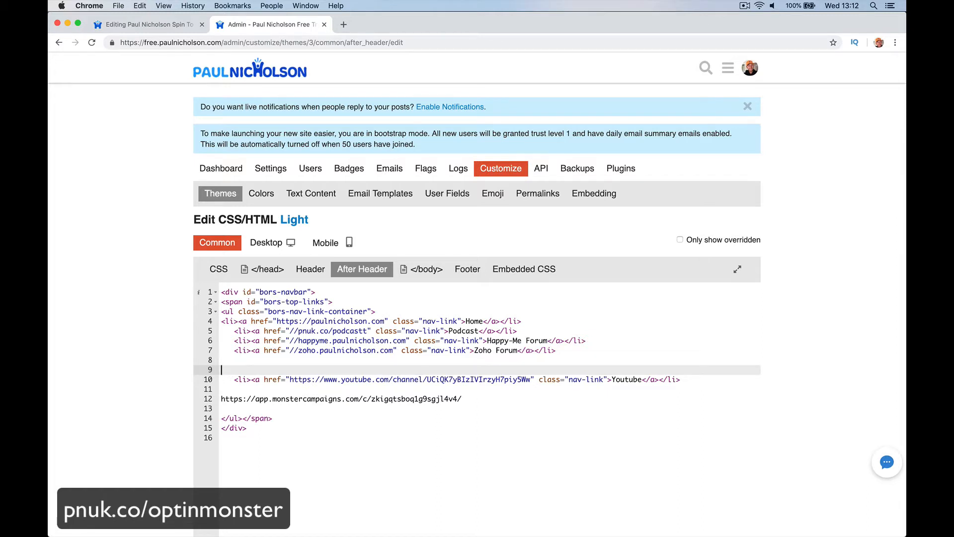
pyautogui.press('BackSpace')
pyautogui.press('super+v')
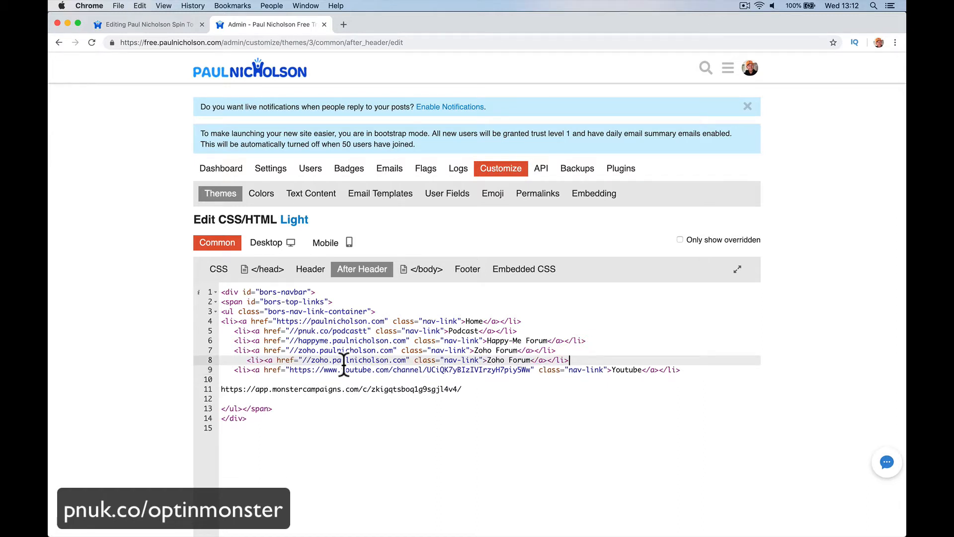
# - Remove the leading indentation from the duplicated Zoho Forum link line
pyautogui.click(247, 360)
pyautogui.press('BackSpace')
pyautogui.press('BackSpace')
pyautogui.press('BackSpace')
pyautogui.press('BackSpace')
pyautogui.press('BackSpace')
pyautogui.press('BackSpace')
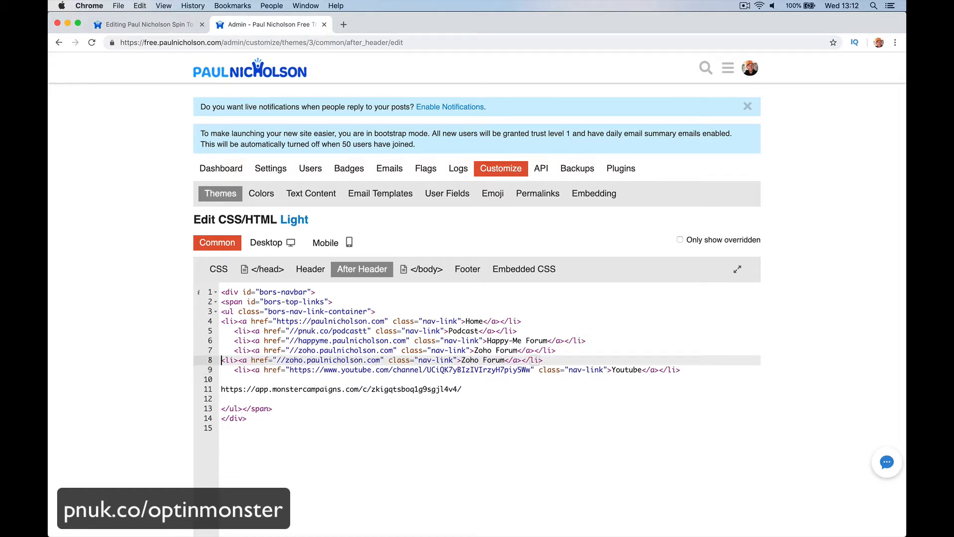
# - Copy the pasted MonsterLink URL line and delete it from the code
pyautogui.click(259, 391)
pyautogui.click(258, 381)
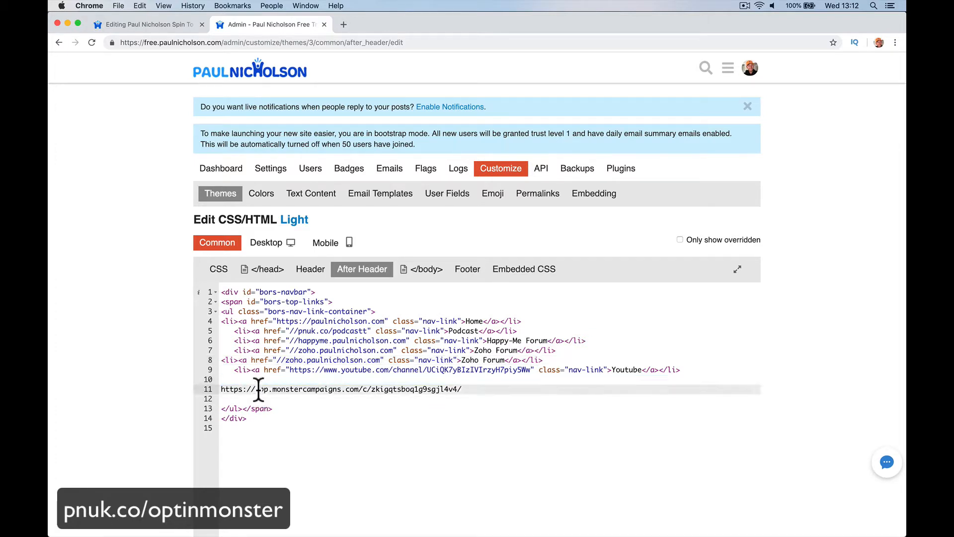
pyautogui.tripleClick(259, 389)
pyautogui.press('super+c')
pyautogui.press('BackSpace')
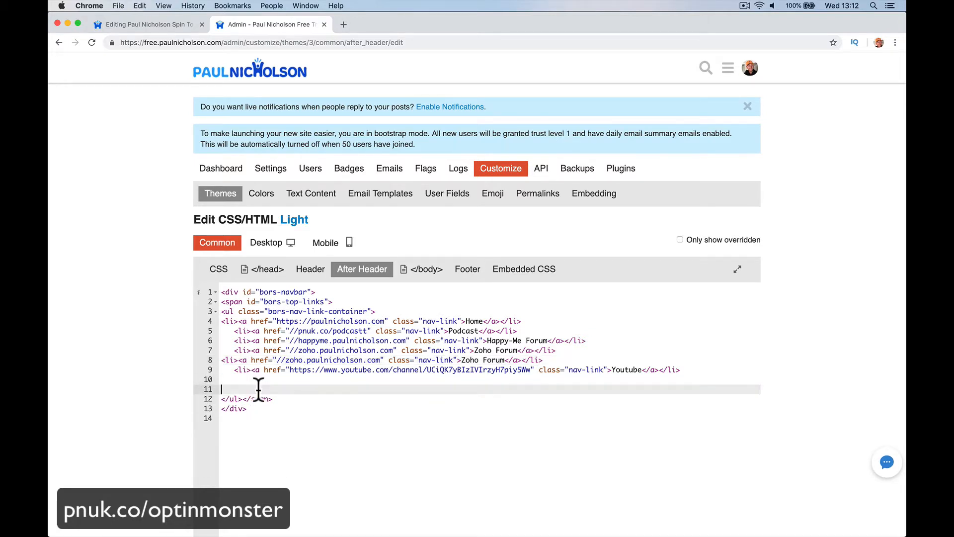
# - Replace the duplicated link's href address with the MonsterLink URL
pyautogui.moveTo(278, 359); pyautogui.dragTo(381, 360)
pyautogui.press('super+v')
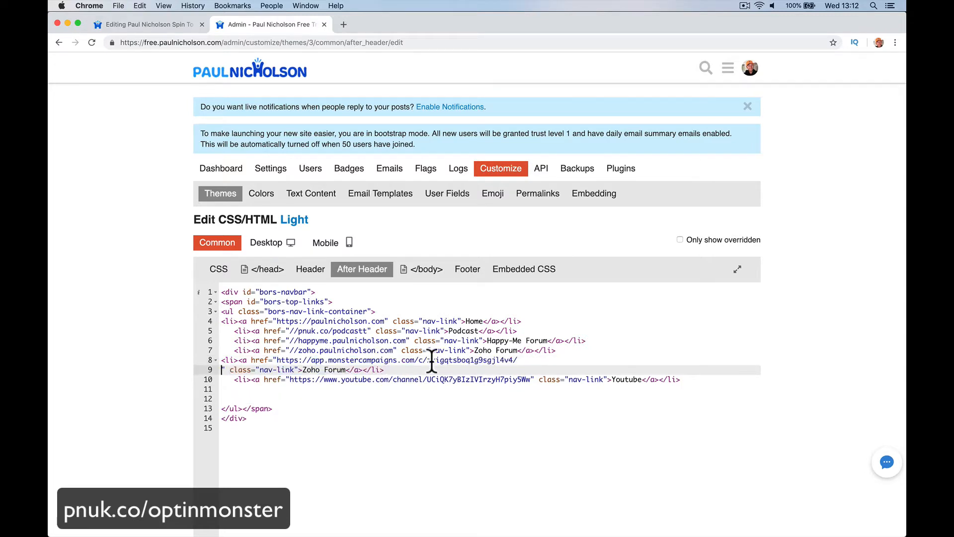
pyautogui.press('BackSpace')
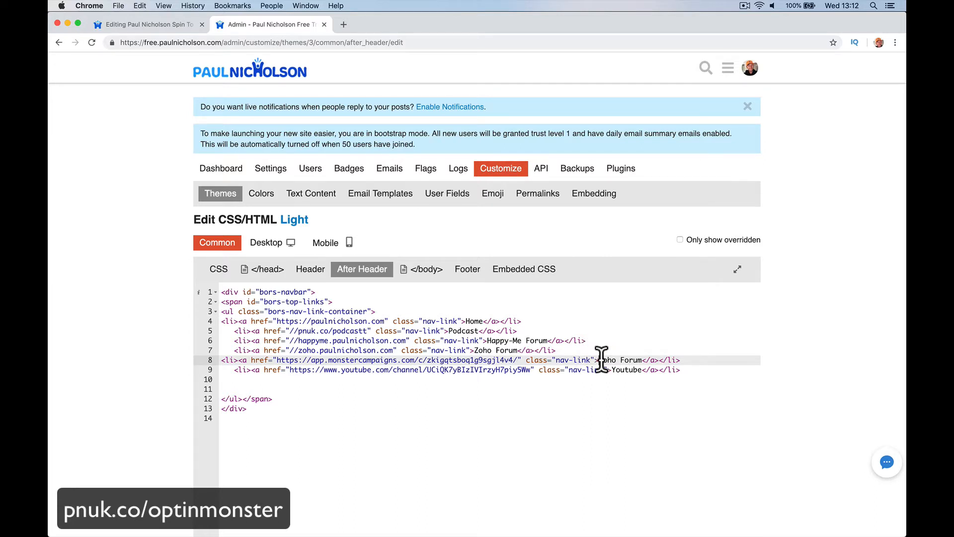
# - Change the duplicated link's text from Zoho Forum to Feeling Lucky
pyautogui.moveTo(599, 360); pyautogui.dragTo(642, 360)
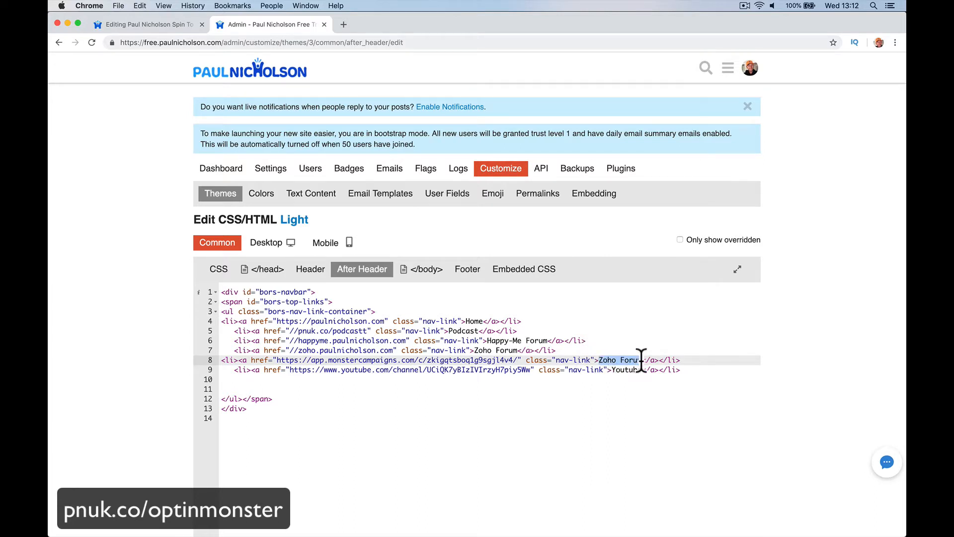
pyautogui.write('Feeeling Li')
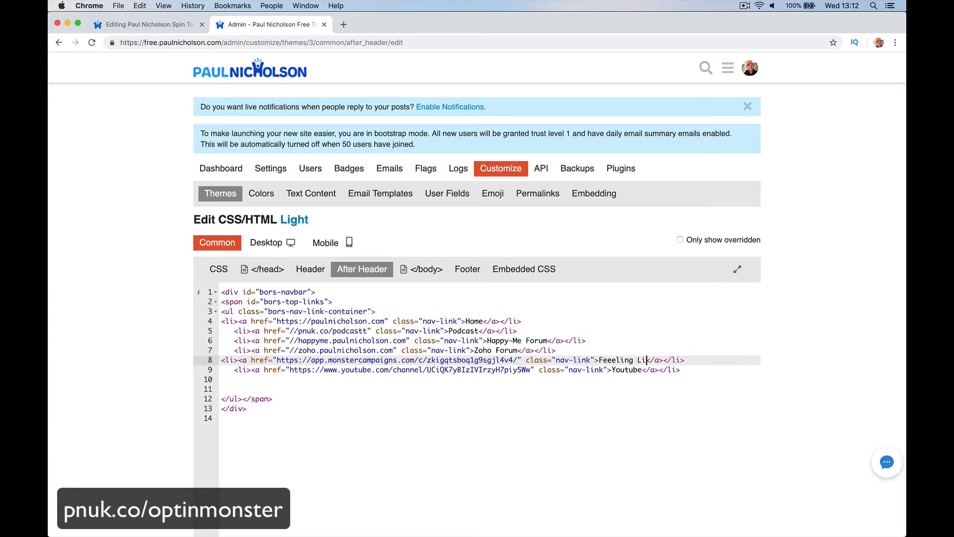
pyautogui.press('BackSpace')
pyautogui.press('BackSpace')
pyautogui.press('BackSpace')
# - Save the After Header code and preview the Light theme on the forum
pyautogui.click(627, 381)
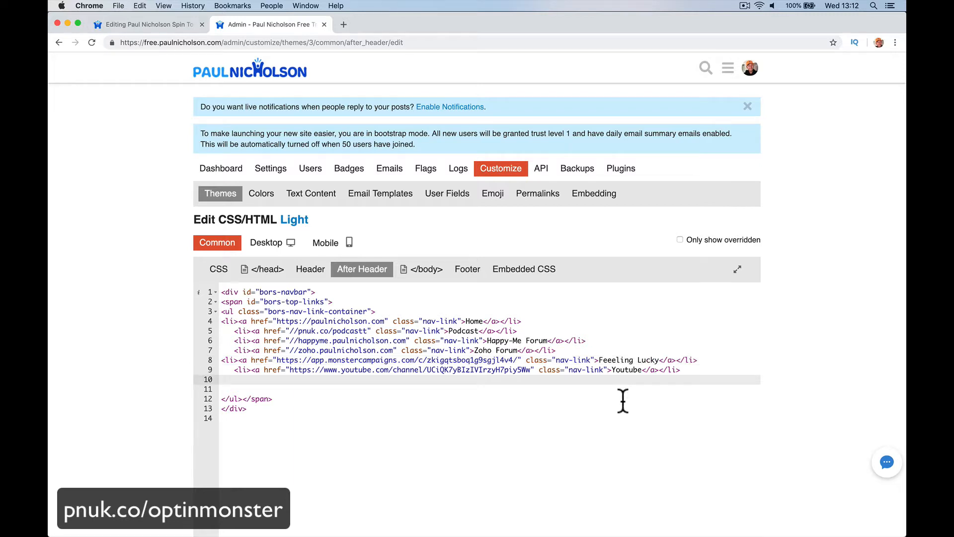
pyautogui.scroll(-3, 561, 423)
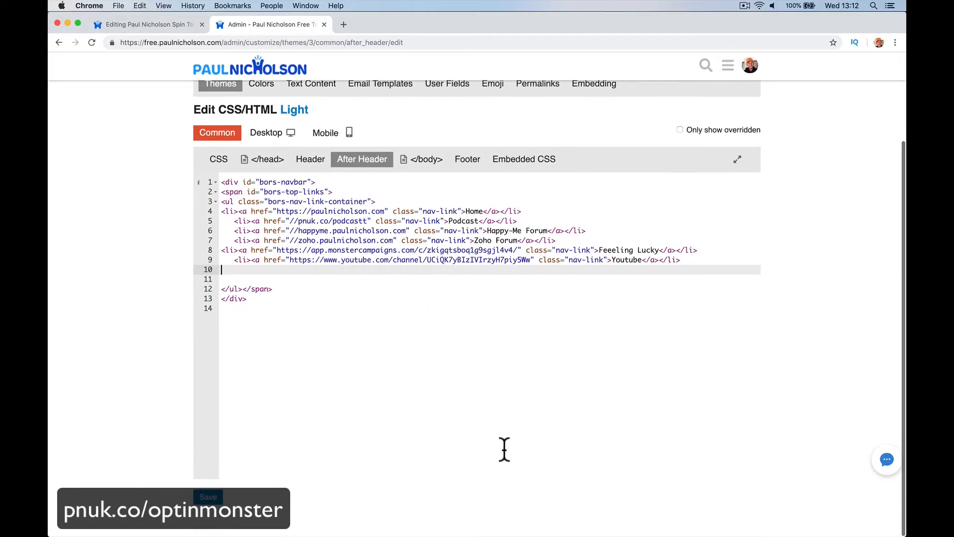
pyautogui.click(217, 497)
pyautogui.click(736, 499)
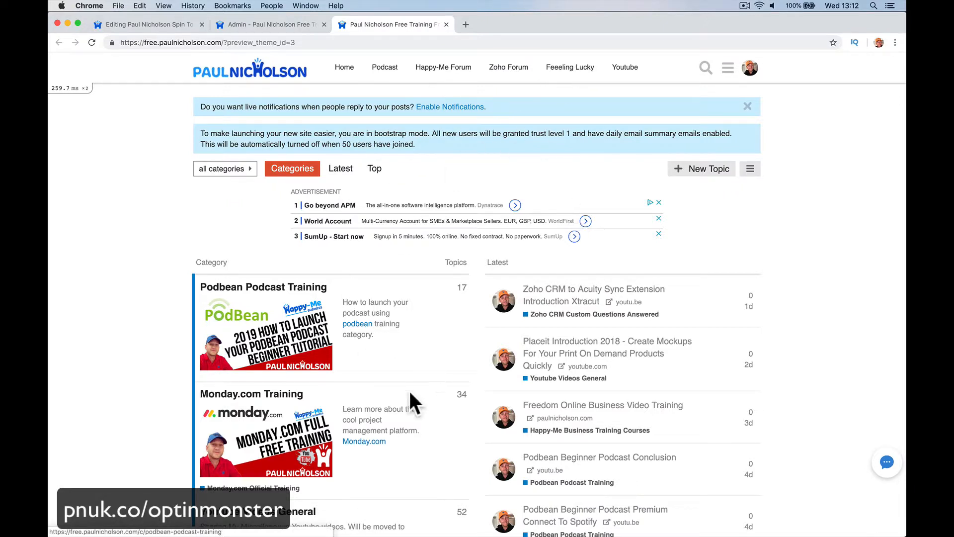
# - Open the Feeling Lucky menu link to check the spin-to-win popup, then close it
pyautogui.moveTo(517, 58)
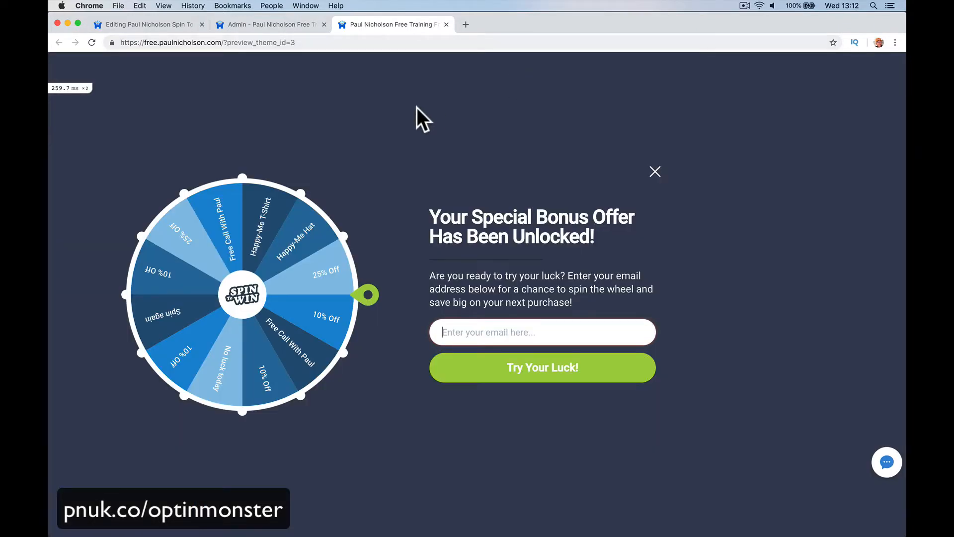
pyautogui.click(647, 161)
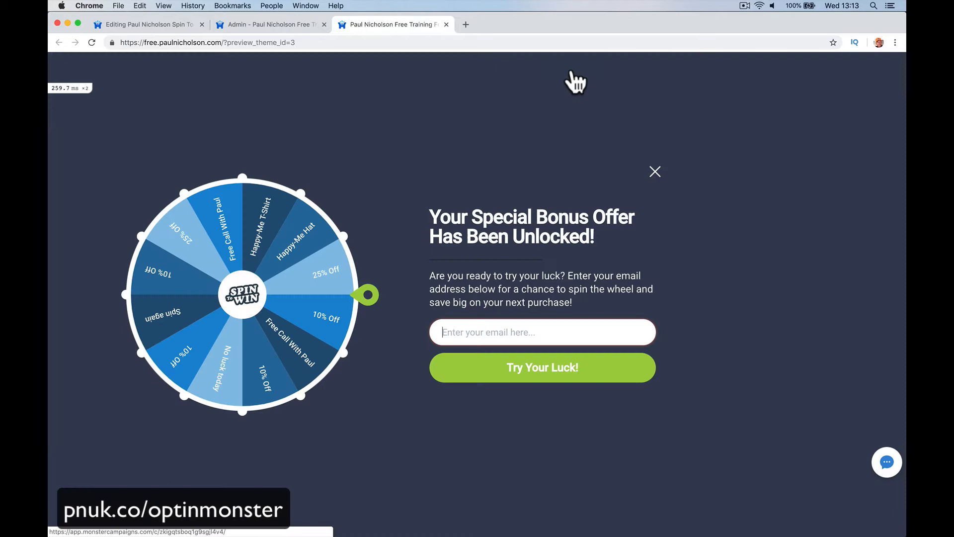
pyautogui.moveTo(571, 72)
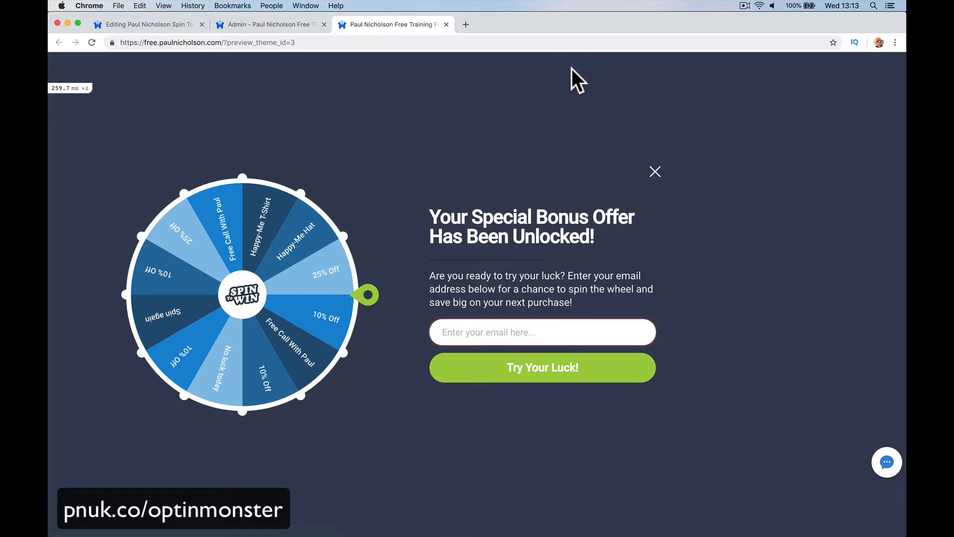
pyautogui.click(654, 171)
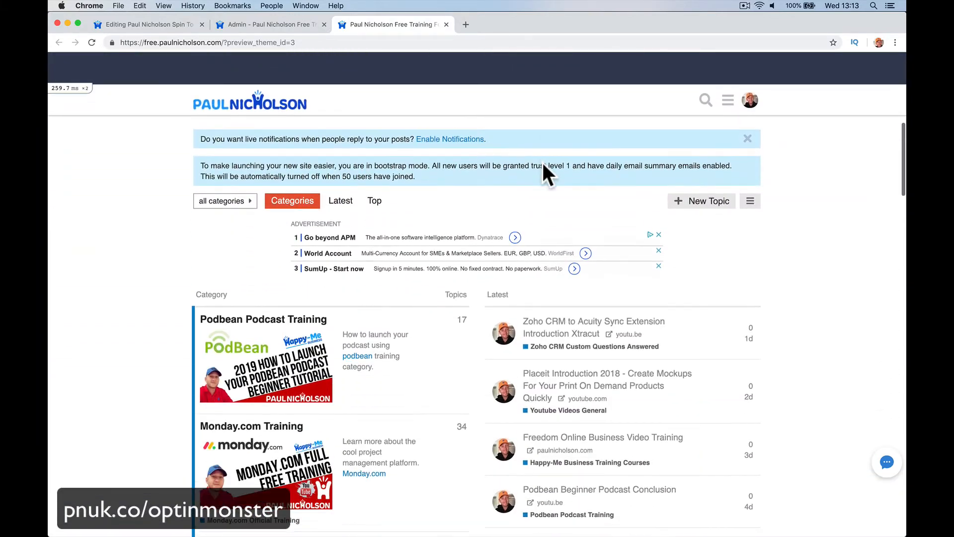
# - Enter a test e-mail address in the spin-to-win popup and spin the wheel
pyautogui.moveTo(562, 79)
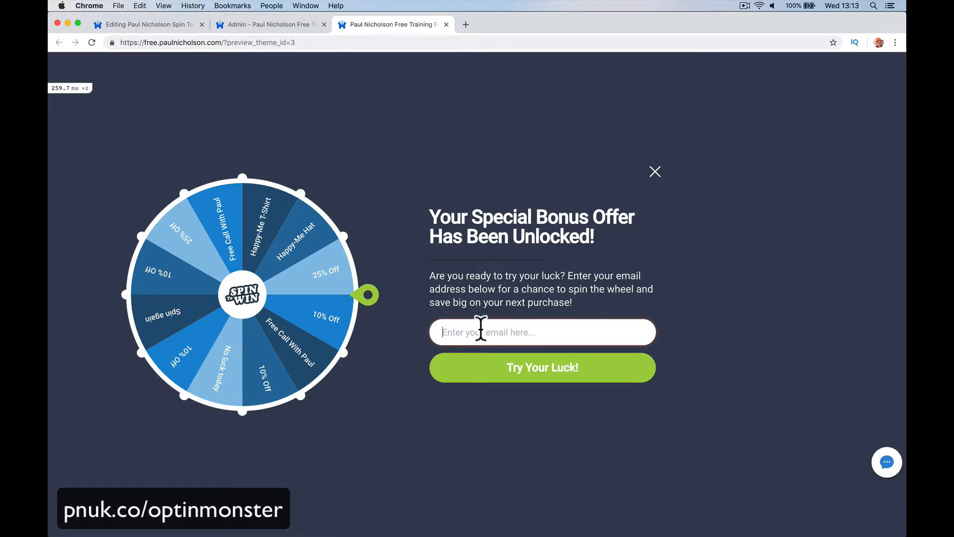
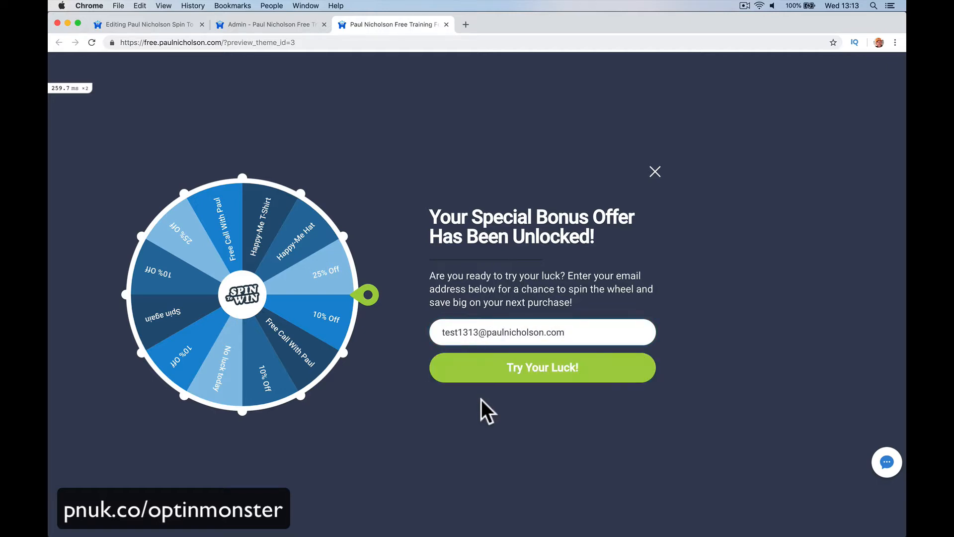
pyautogui.click(491, 377)
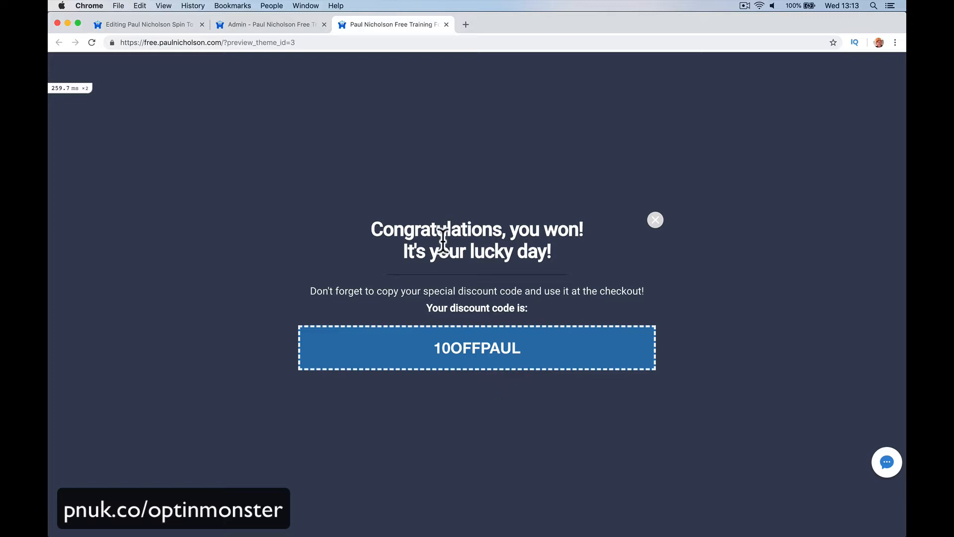
# - Return to the campaign editor's Success view and add a Countdown block below the discount code
pyautogui.scroll(-5, 643, 226)
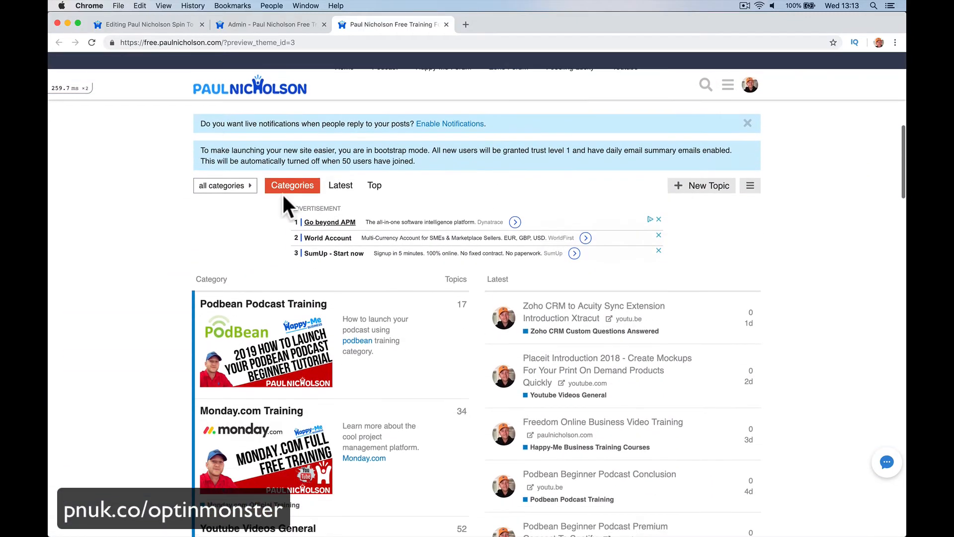
pyautogui.click(168, 24)
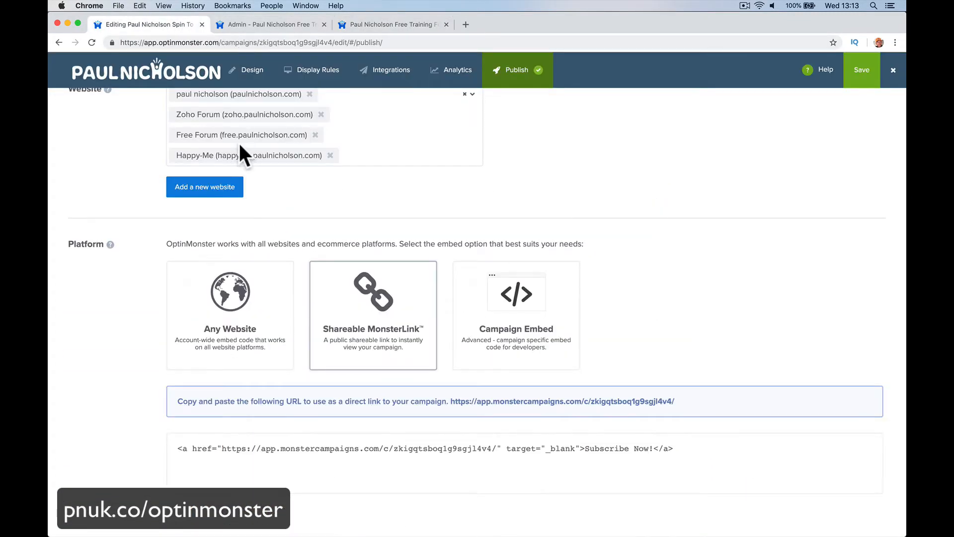
pyautogui.click(389, 72)
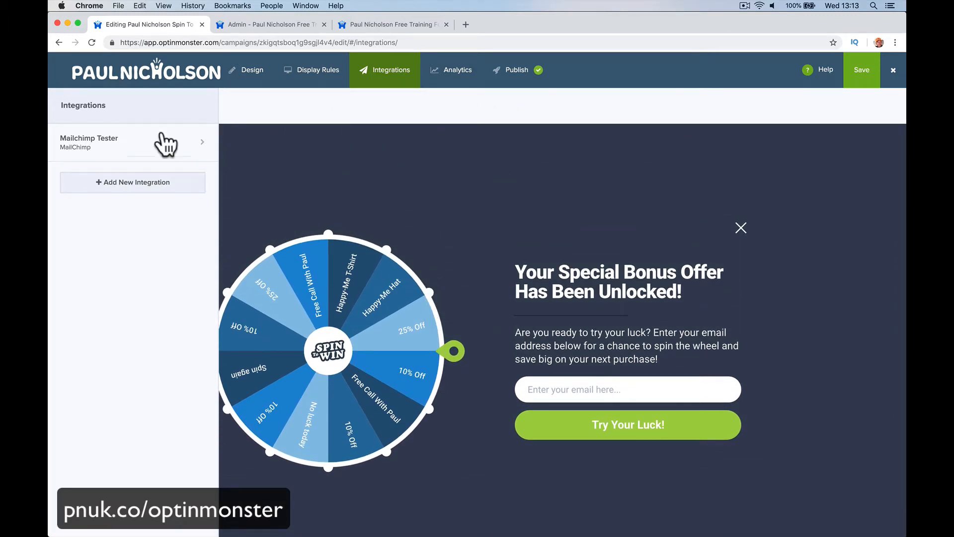
pyautogui.click(339, 84)
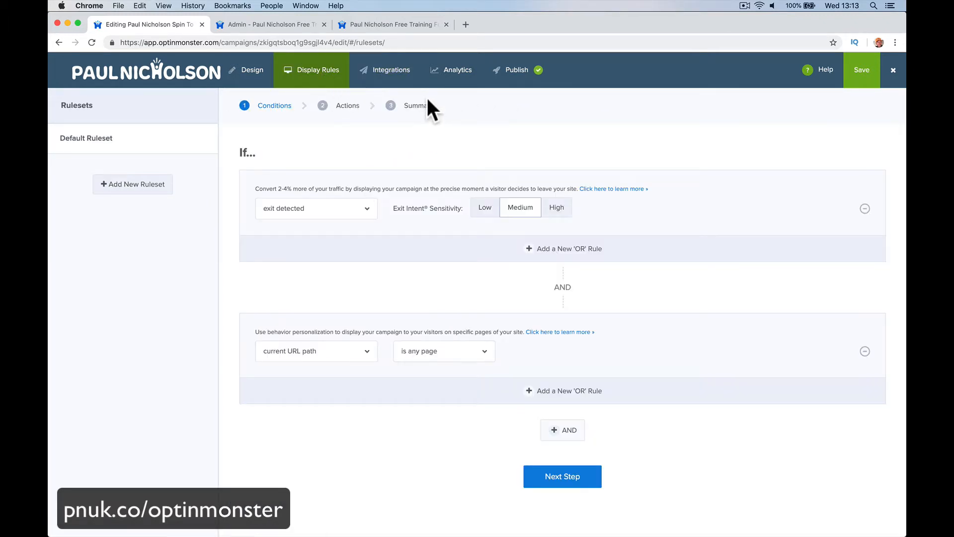
pyautogui.click(265, 79)
pyautogui.click(608, 106)
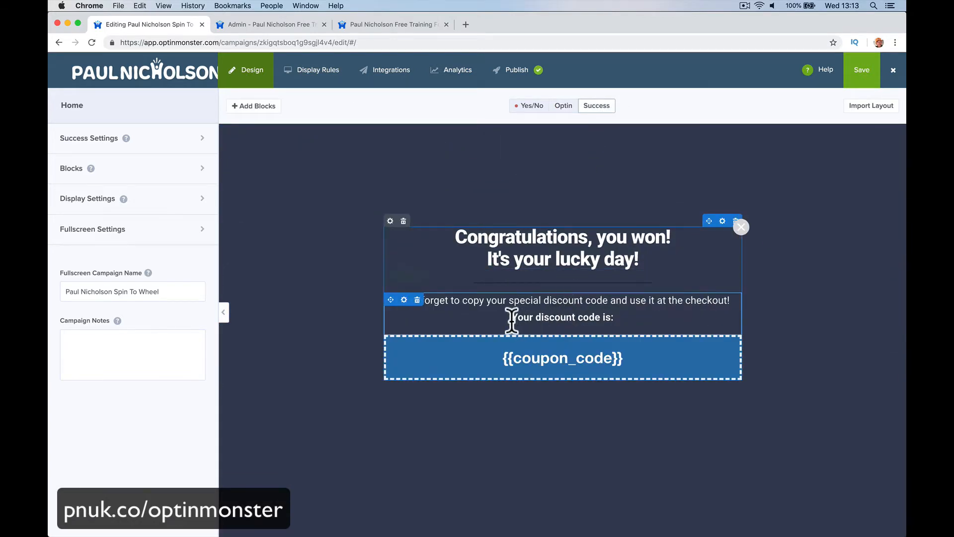
pyautogui.click(194, 176)
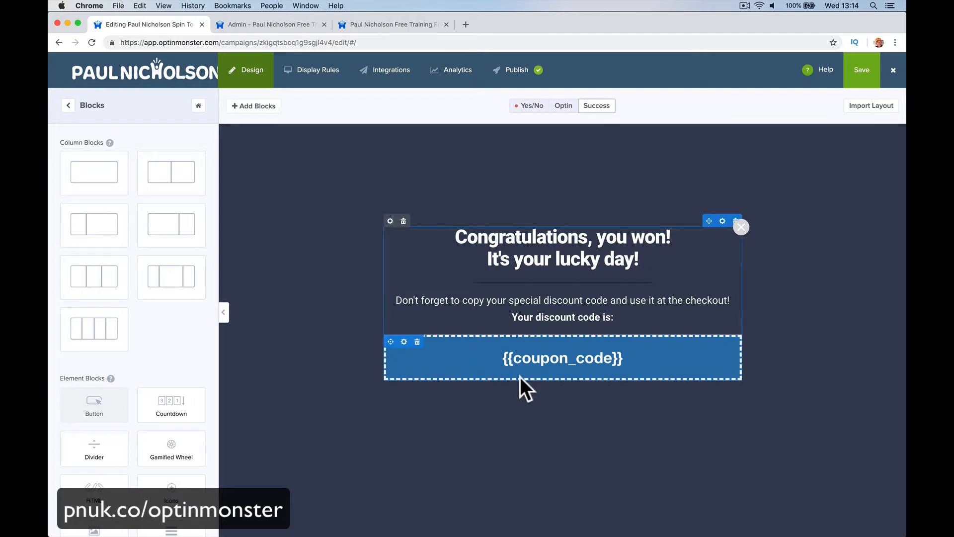
pyautogui.scroll(-1, 140, 308)
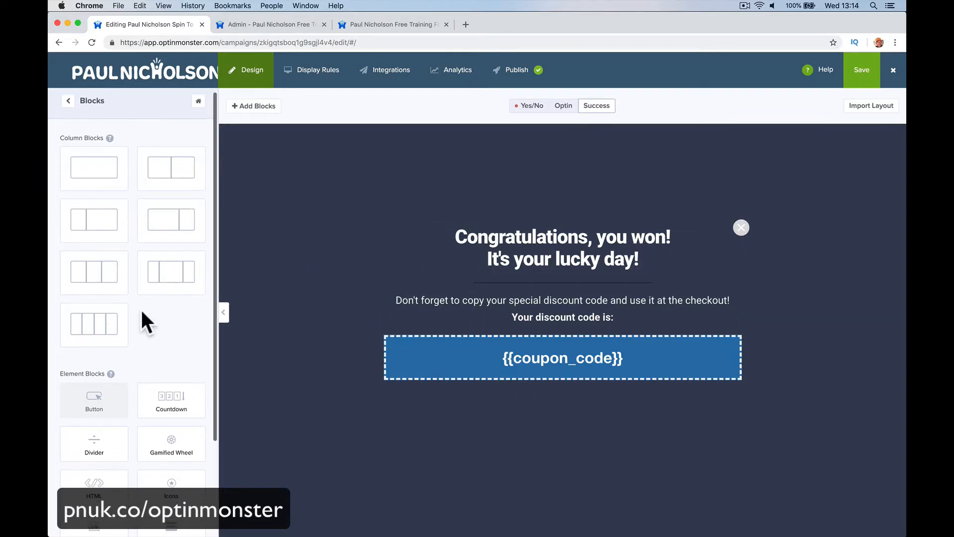
pyautogui.moveTo(175, 373); pyautogui.dragTo(556, 375)
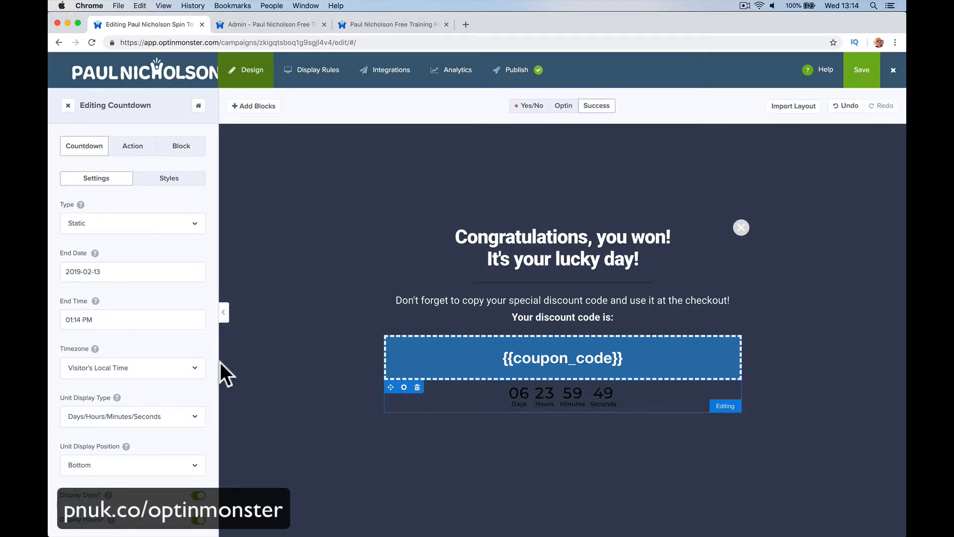
# - Change the countdown type to Dynamic and set its days to 0
pyautogui.click(126, 273)
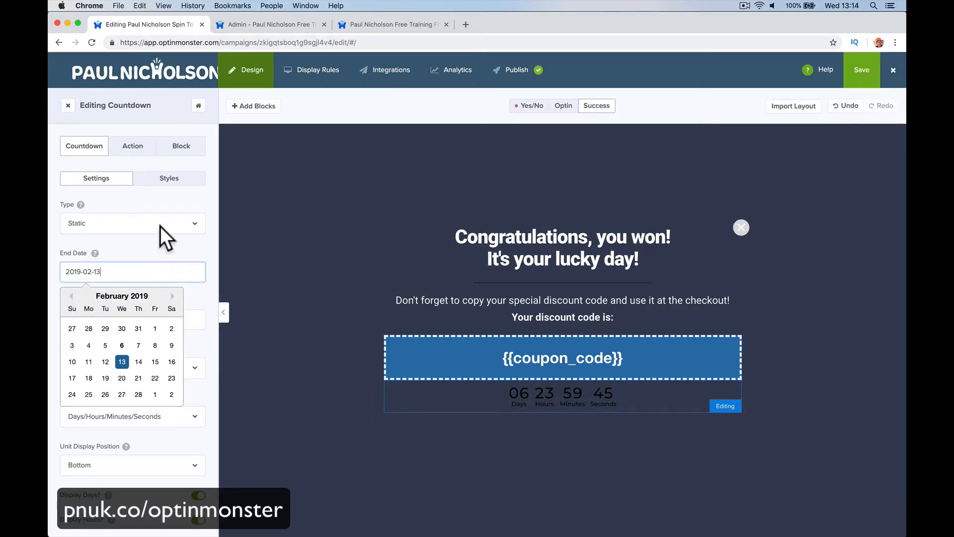
pyautogui.click(181, 240)
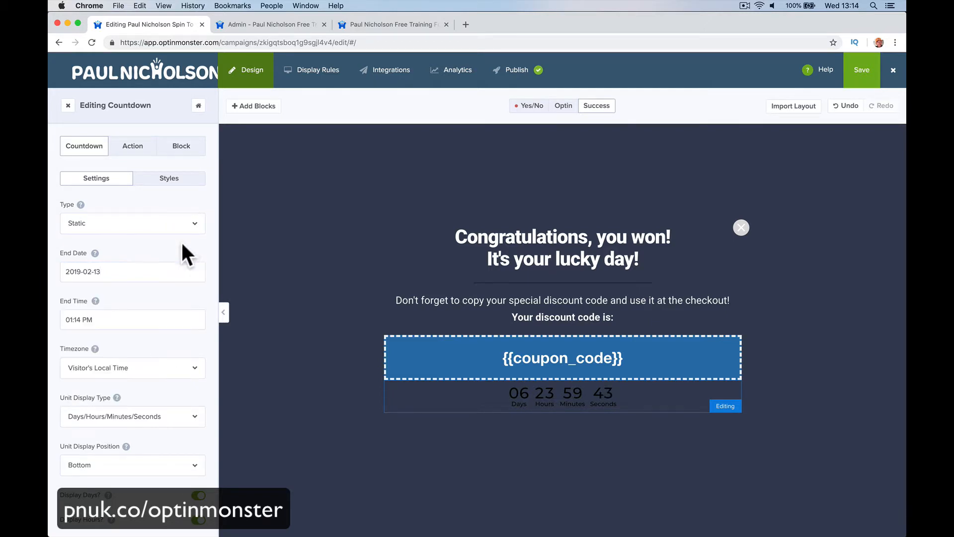
pyautogui.click(193, 228)
pyautogui.click(169, 258)
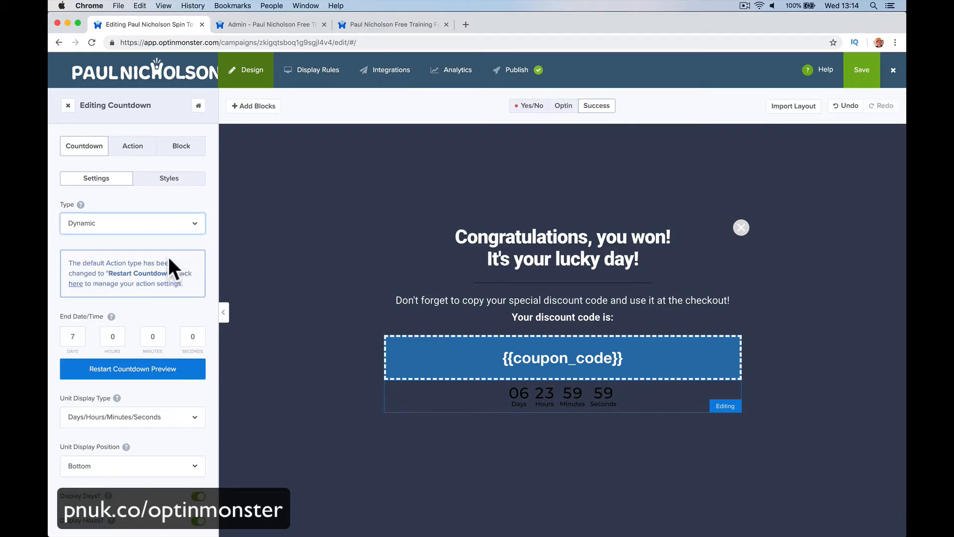
pyautogui.click(74, 336)
pyautogui.write('1')
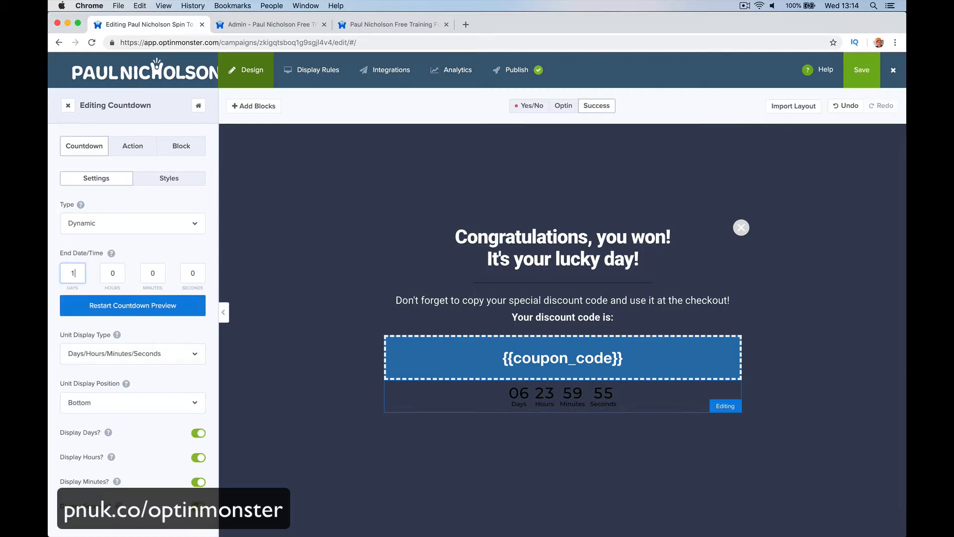
pyautogui.press('Tab')
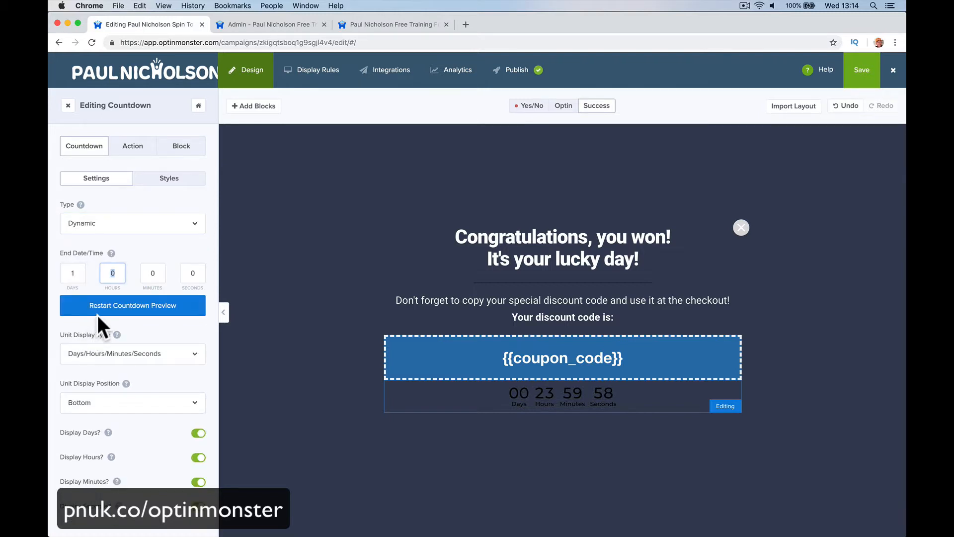
pyautogui.hotkey('shift', 'Tab')
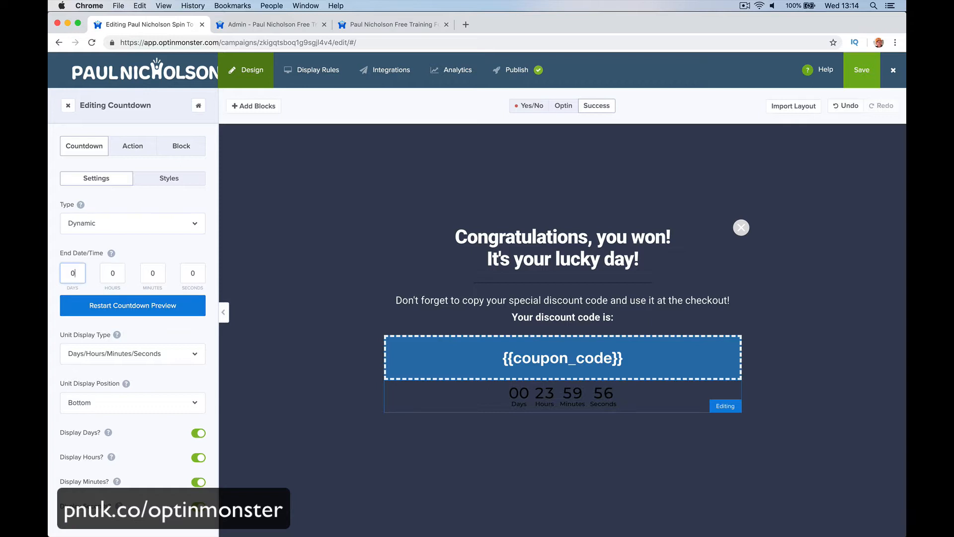
pyautogui.write('0')
pyautogui.press('Tab')
pyautogui.press('Tab')
# - Set the countdown's unit font colour to #ffffff and its font size to 26px
pyautogui.click(168, 179)
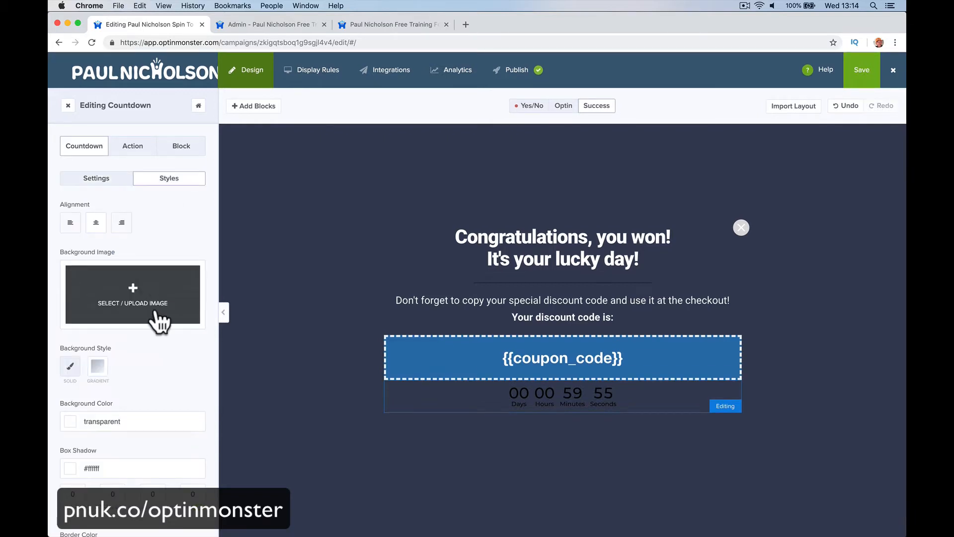
pyautogui.scroll(-5, 155, 313)
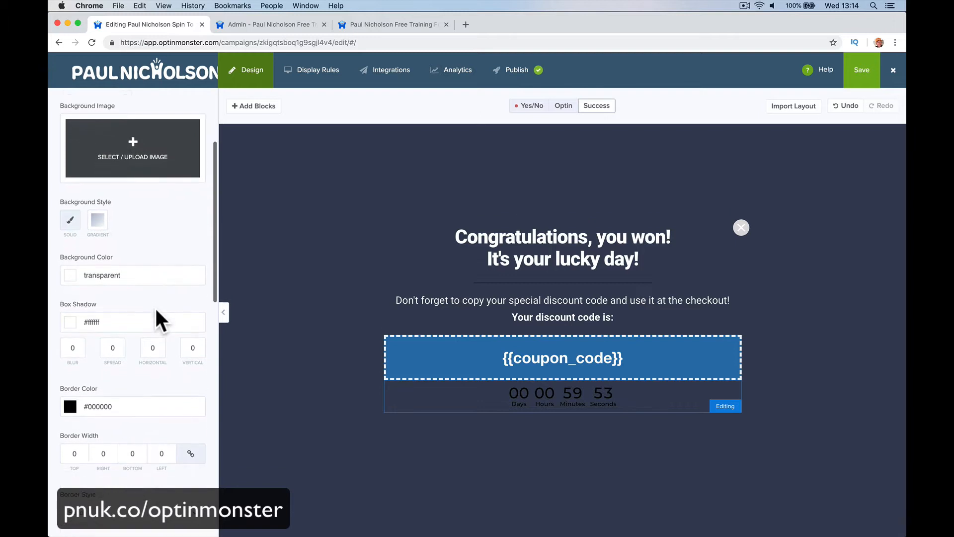
pyautogui.scroll(-10, 157, 311)
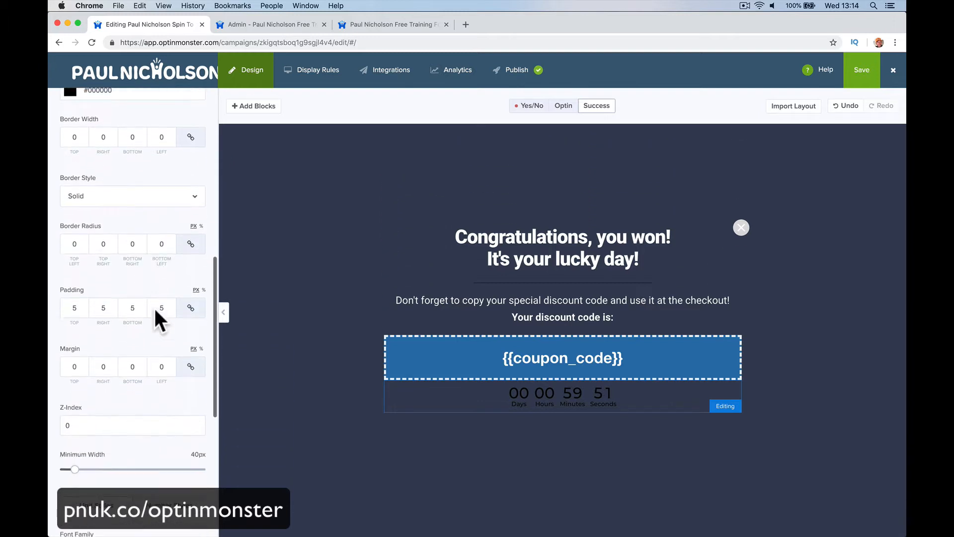
pyautogui.scroll(-9, 154, 311)
pyautogui.click(145, 328)
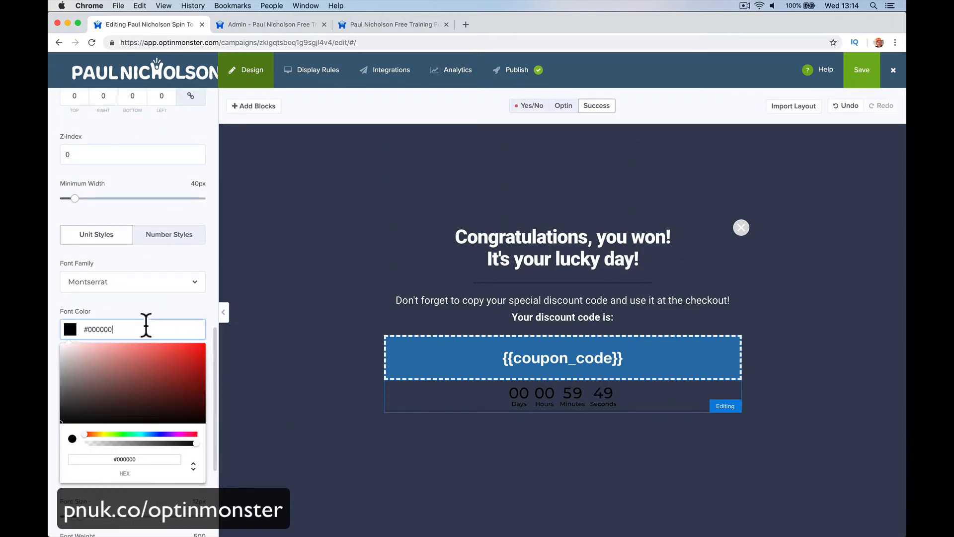
pyautogui.moveTo(85, 434); pyautogui.dragTo(215, 433)
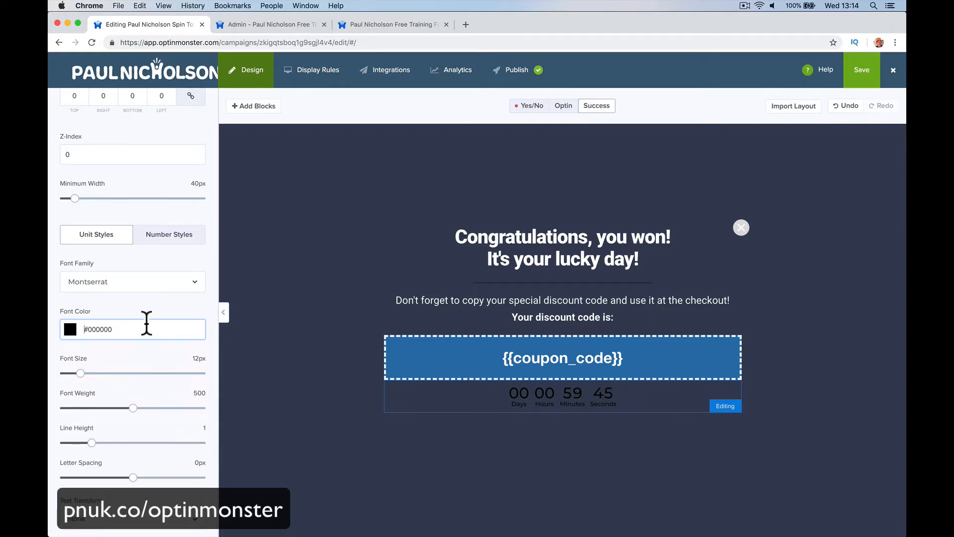
pyautogui.click(73, 329)
pyautogui.moveTo(84, 348); pyautogui.dragTo(53, 332)
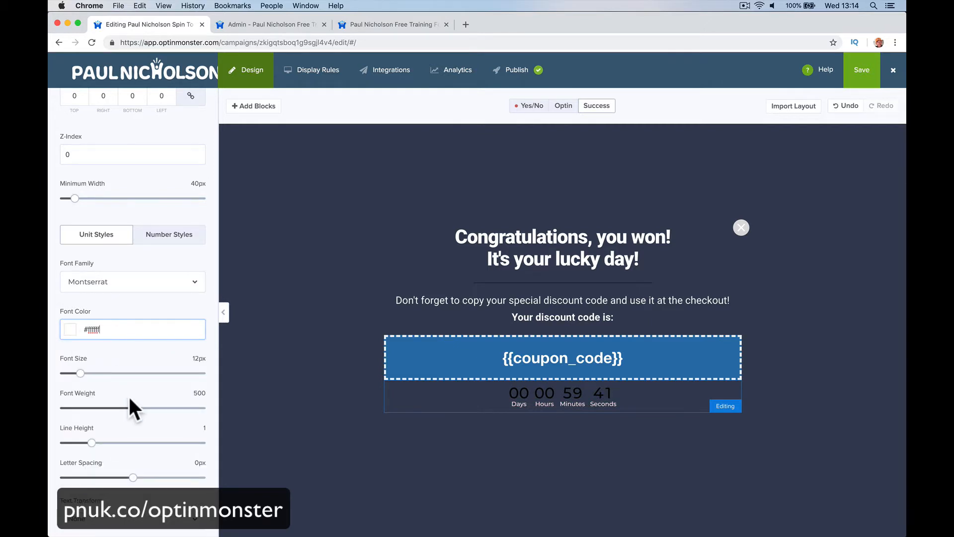
pyautogui.moveTo(80, 374); pyautogui.dragTo(100, 374)
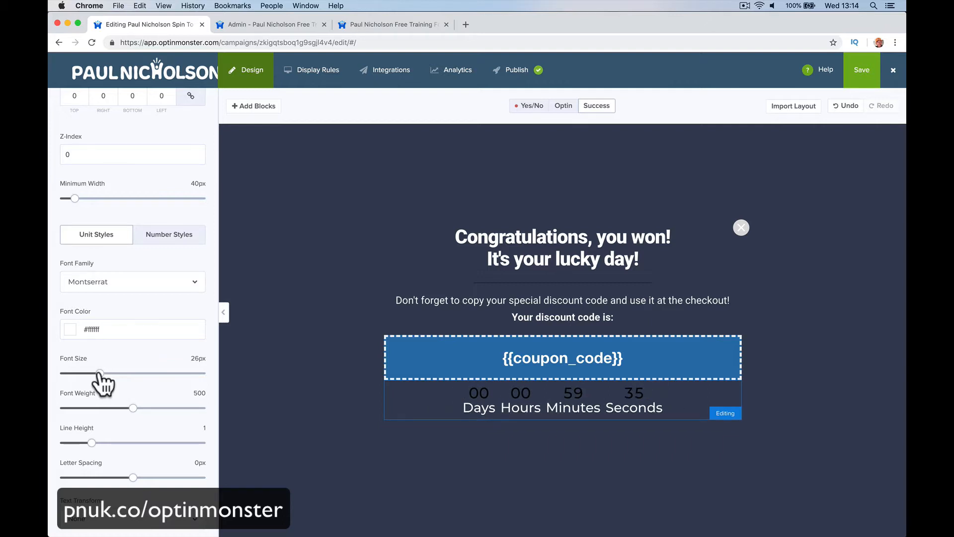
# - Review the countdown's style, action and block settings
pyautogui.scroll(-1, 144, 347)
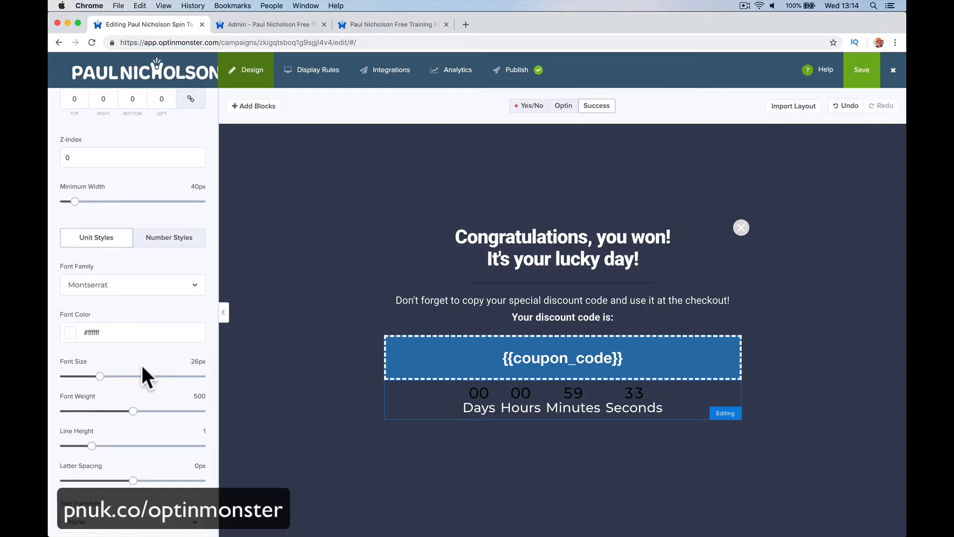
pyautogui.scroll(5, 147, 400)
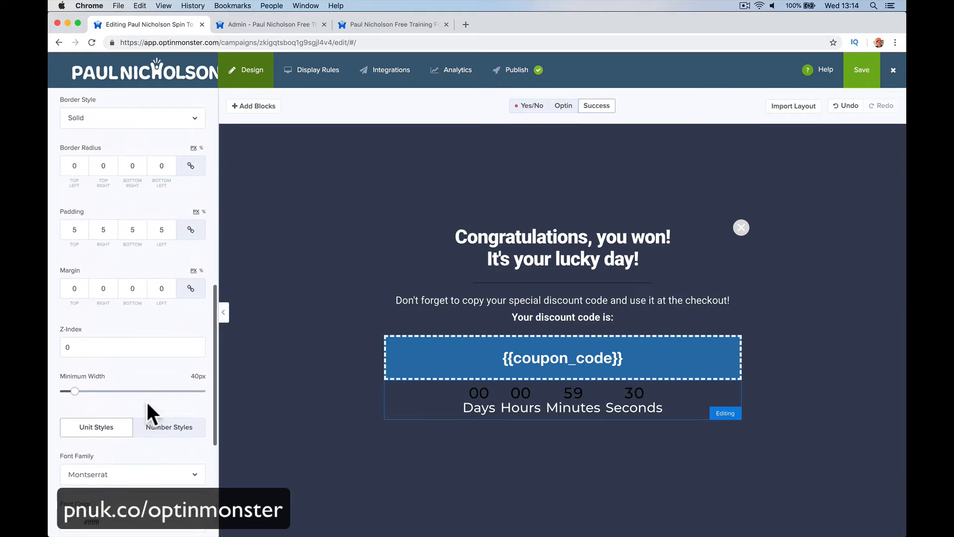
pyautogui.scroll(5, 146, 399)
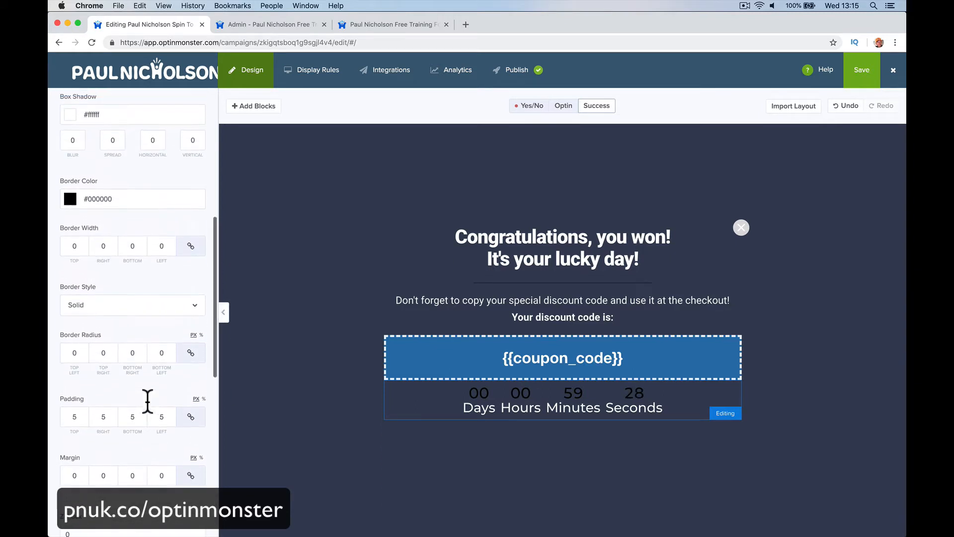
pyautogui.scroll(2, 148, 401)
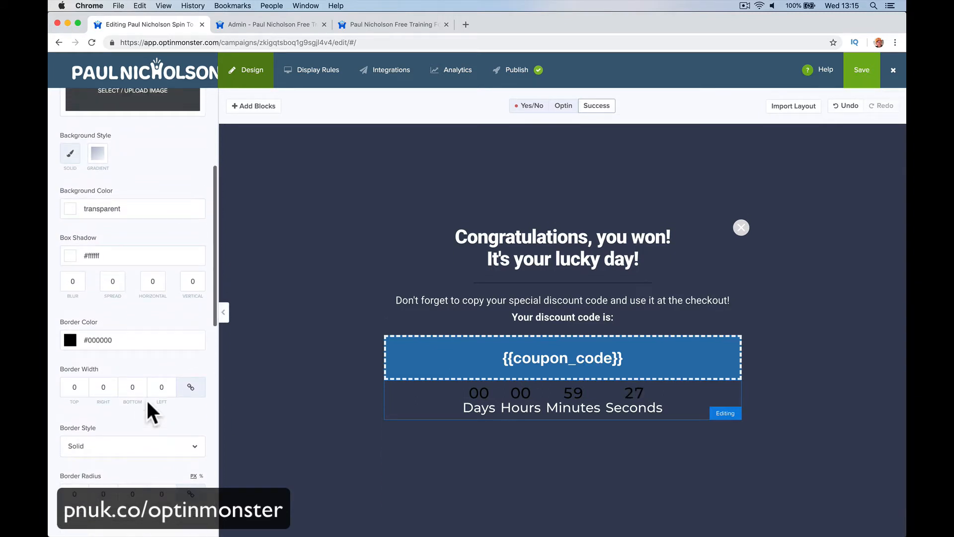
pyautogui.scroll(2, 146, 398)
pyautogui.scroll(1, 147, 346)
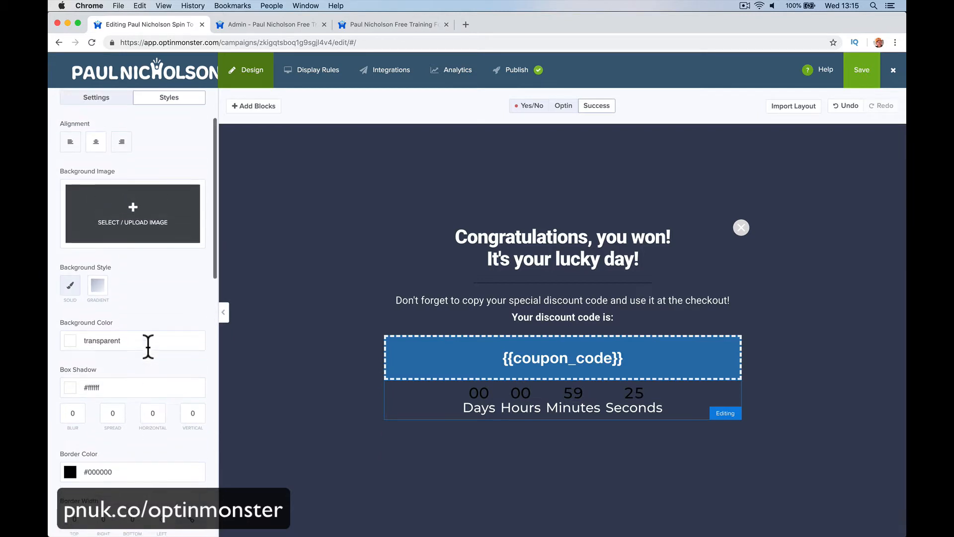
pyautogui.scroll(2, 122, 325)
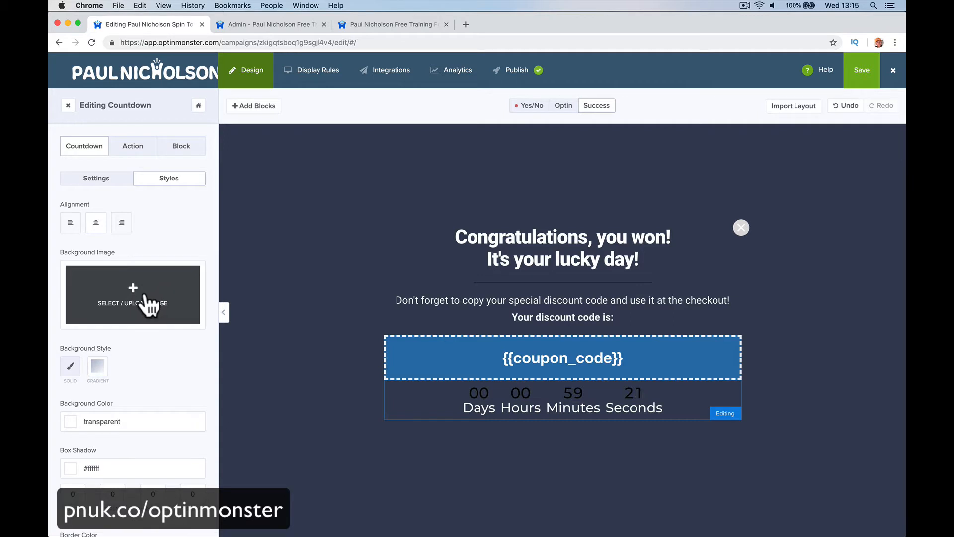
pyautogui.click(146, 150)
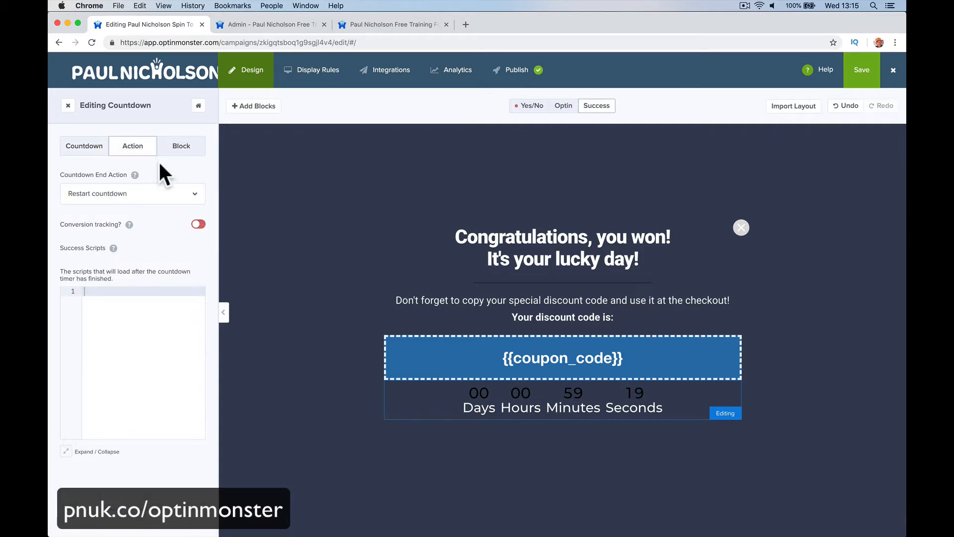
pyautogui.click(182, 149)
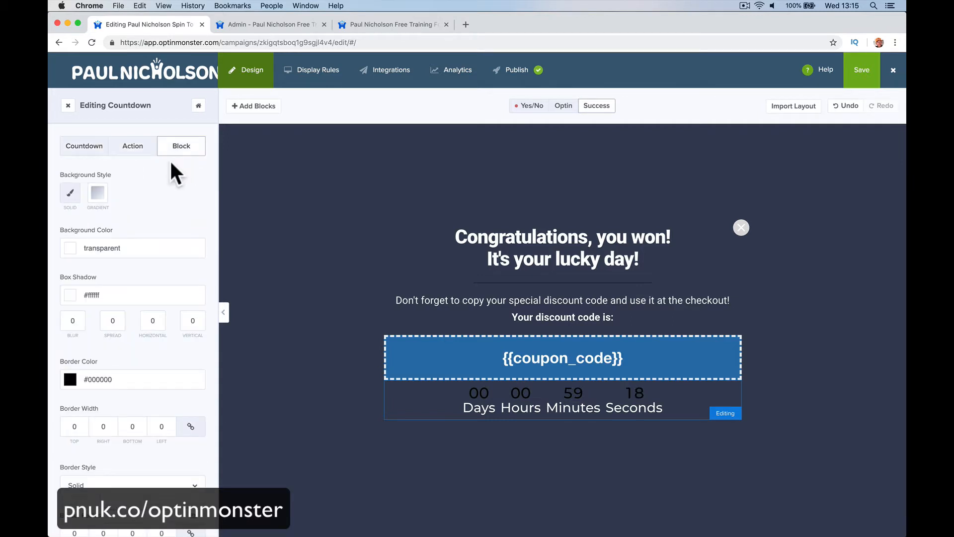
pyautogui.click(79, 152)
# - Switch the countdown's background style to gradient and set its first colour to #ffffff
pyautogui.scroll(-1, 144, 332)
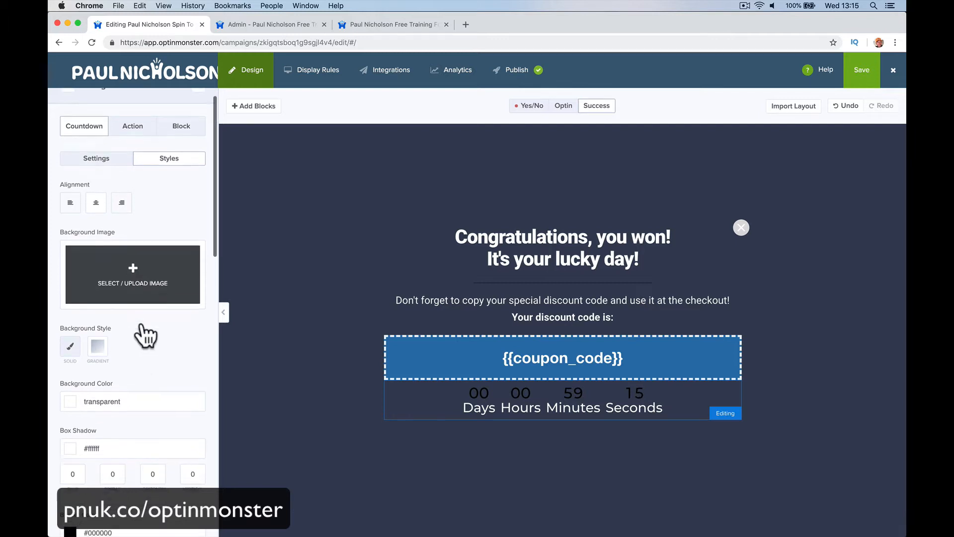
pyautogui.scroll(-5, 143, 332)
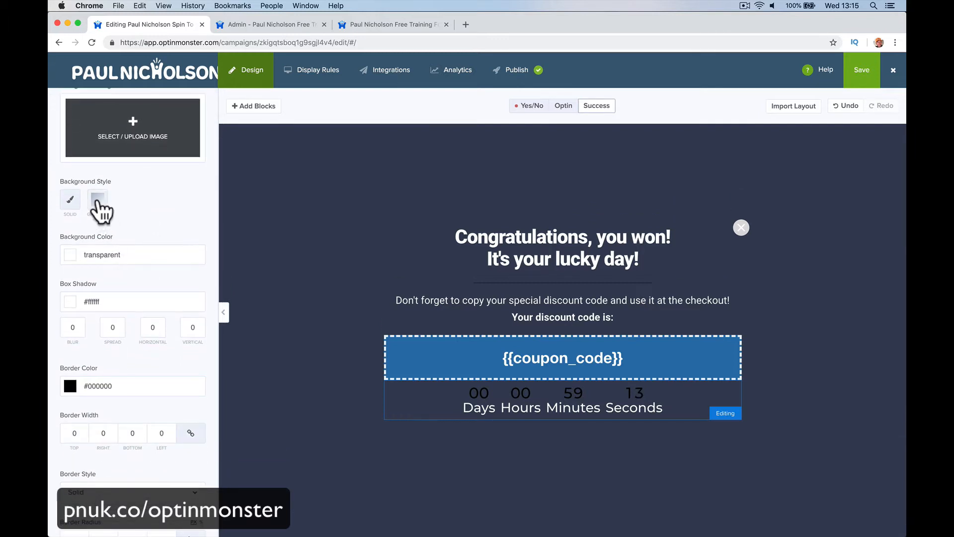
pyautogui.click(98, 200)
pyautogui.scroll(-2, 116, 300)
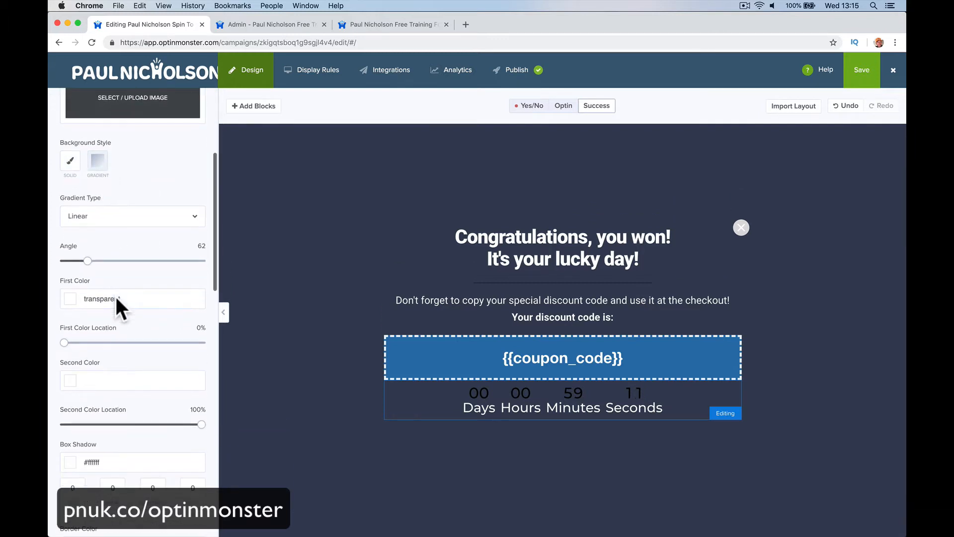
pyautogui.click(70, 284)
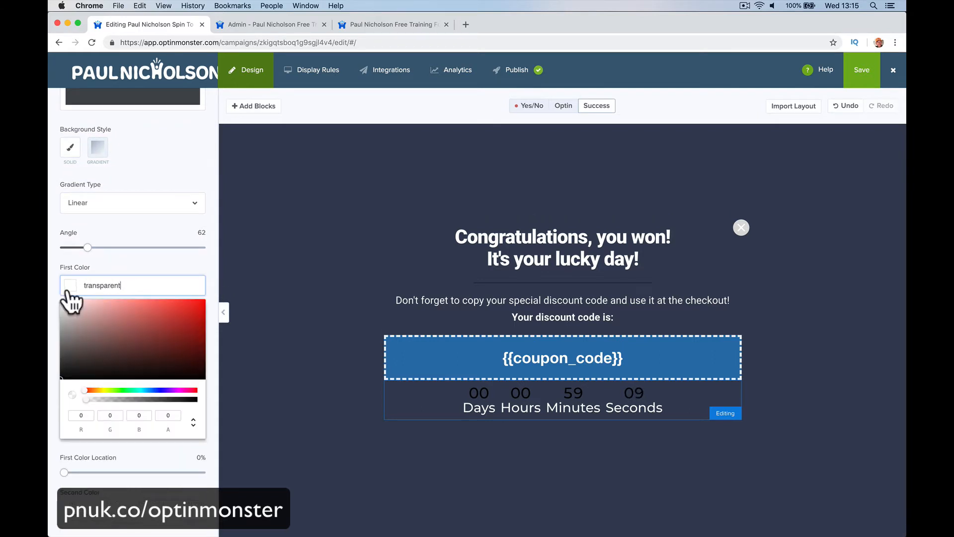
pyautogui.moveTo(103, 354); pyautogui.dragTo(59, 292)
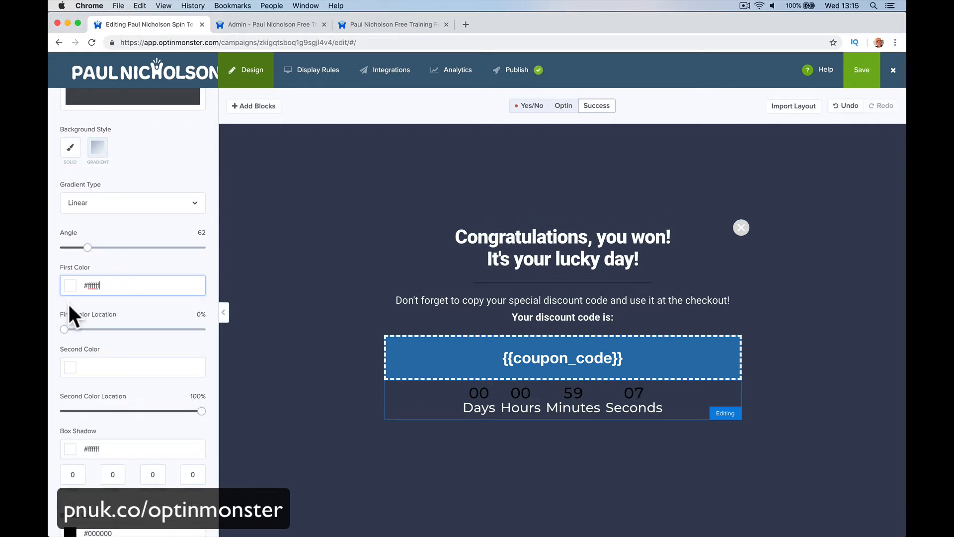
pyautogui.doubleClick(79, 288)
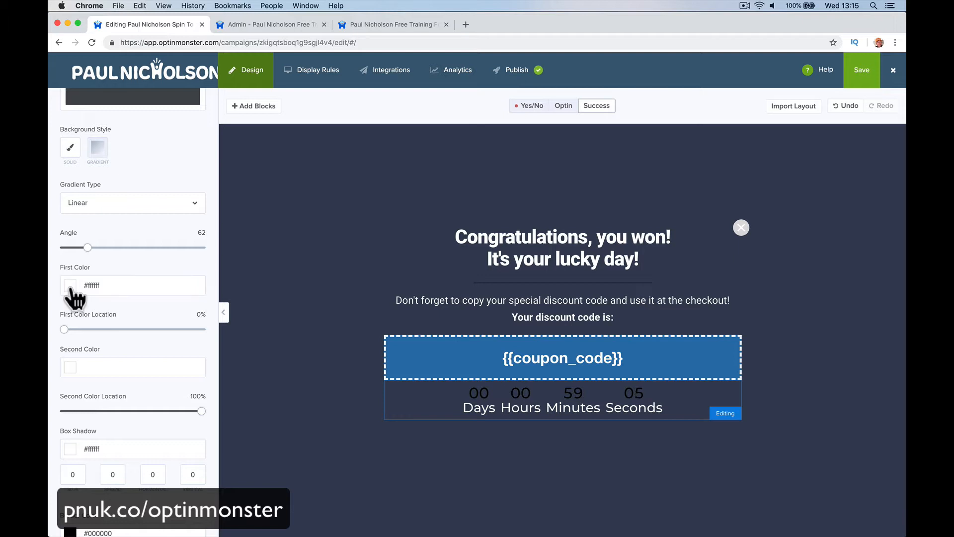
# - Set the countdown gradient's second colour to #ff4c4c
pyautogui.write('f4dddd')
pyautogui.click(60, 299)
pyautogui.click(103, 367)
pyautogui.write('#e5b3b3')
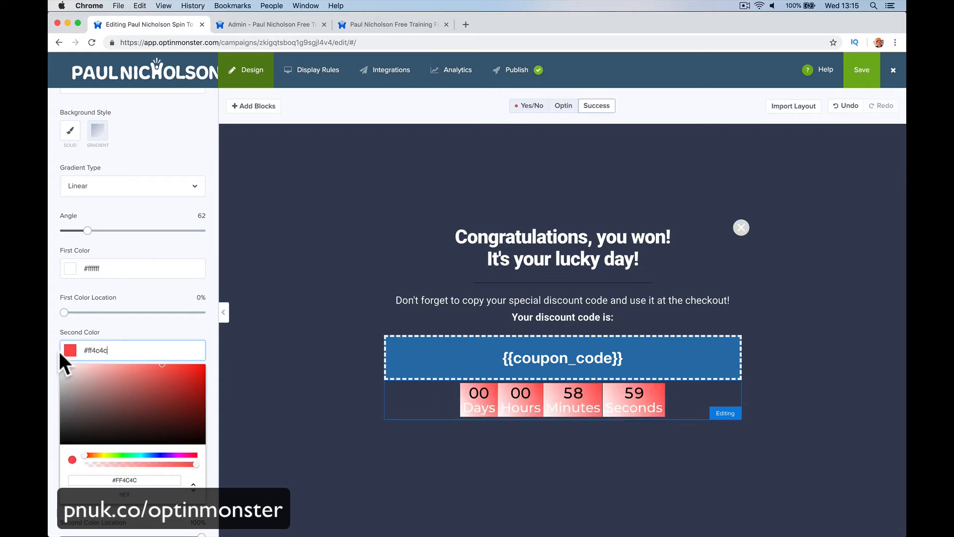
pyautogui.click(58, 350)
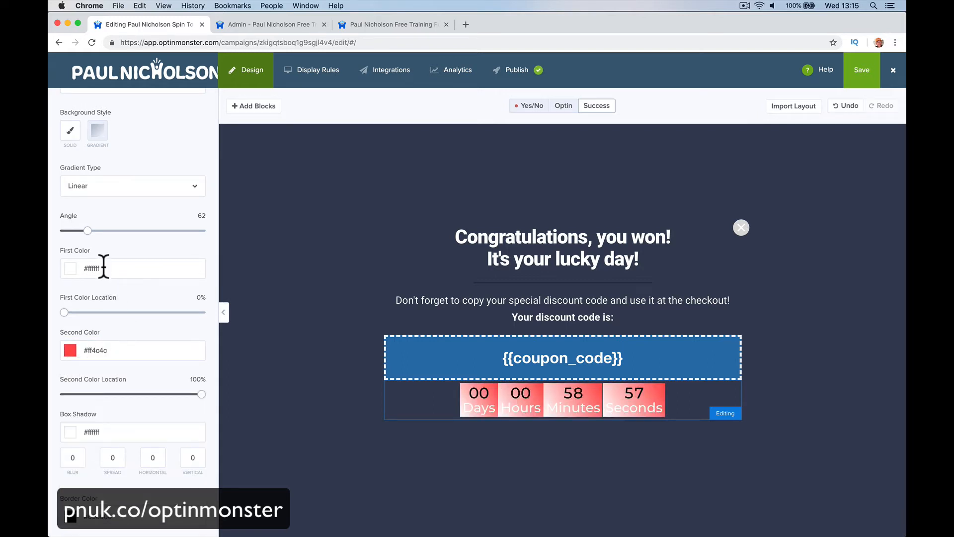
# - Set the gradient angle to 0 and the second colour location to 0%
pyautogui.moveTo(87, 231); pyautogui.dragTo(62, 233)
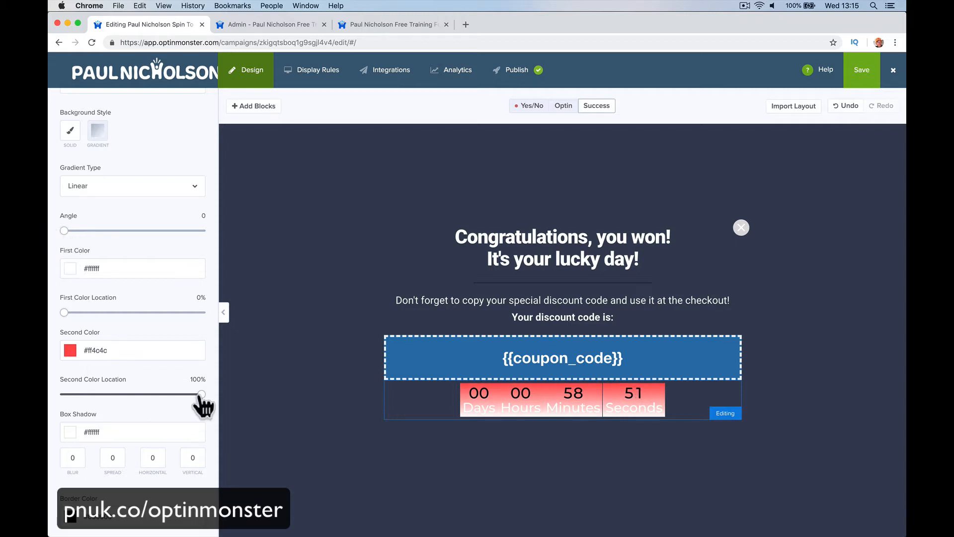
pyautogui.moveTo(198, 396); pyautogui.dragTo(64, 395)
pyautogui.moveTo(101, 397); pyautogui.dragTo(47, 403)
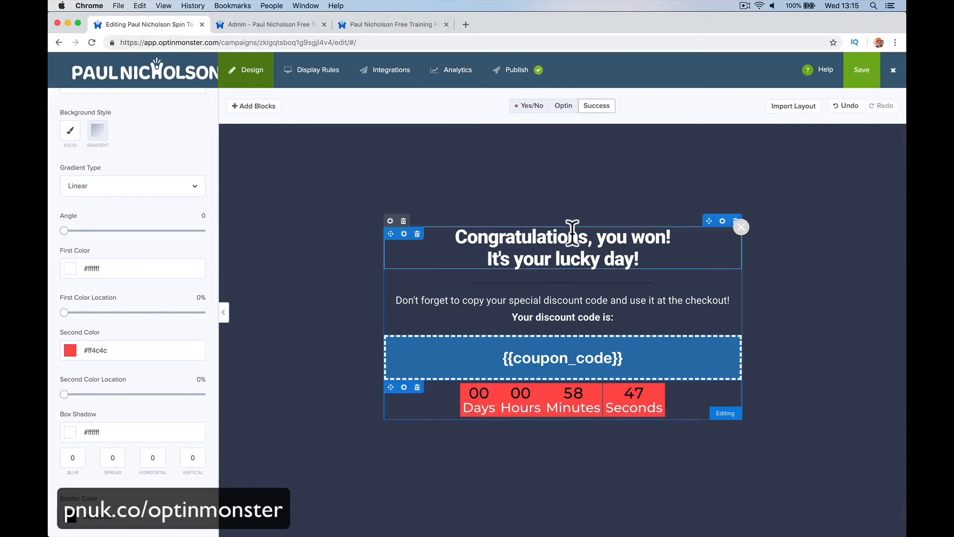
# - Save the campaign and switch to the Safari browser window
pyautogui.click(871, 70)
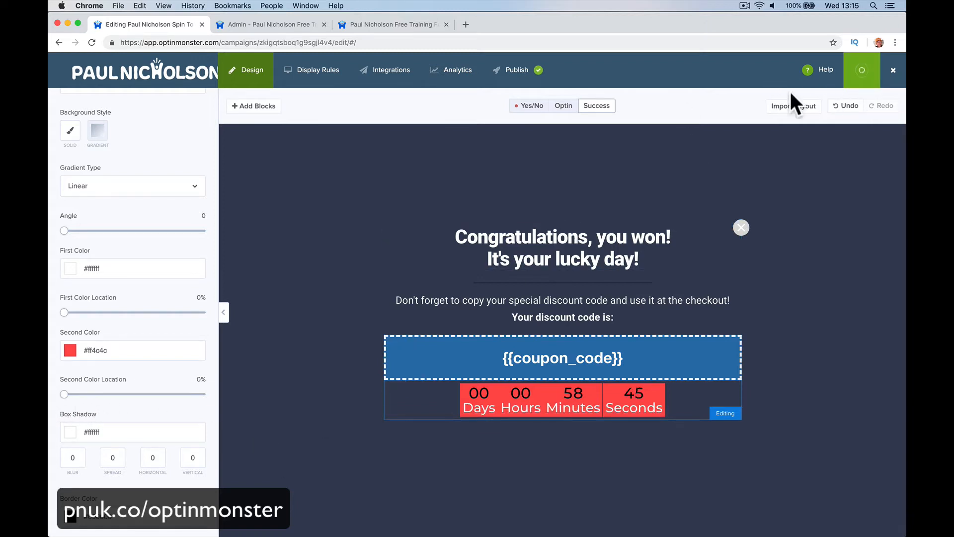
pyautogui.moveTo(397, 516)
pyautogui.click(300, 514)
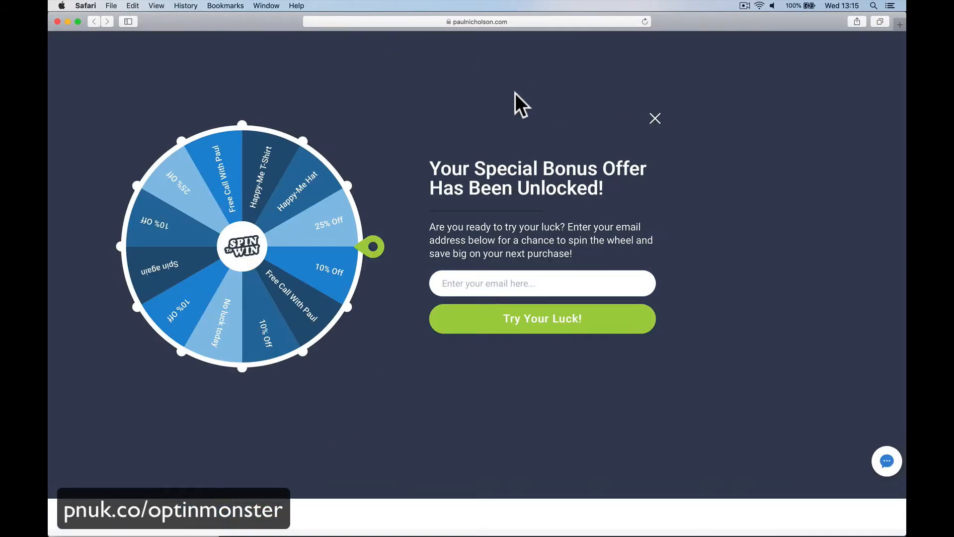
# - Open the forum site free.paulnicholson.com in the browser
pyautogui.click(182, 8)
pyautogui.click(147, 47)
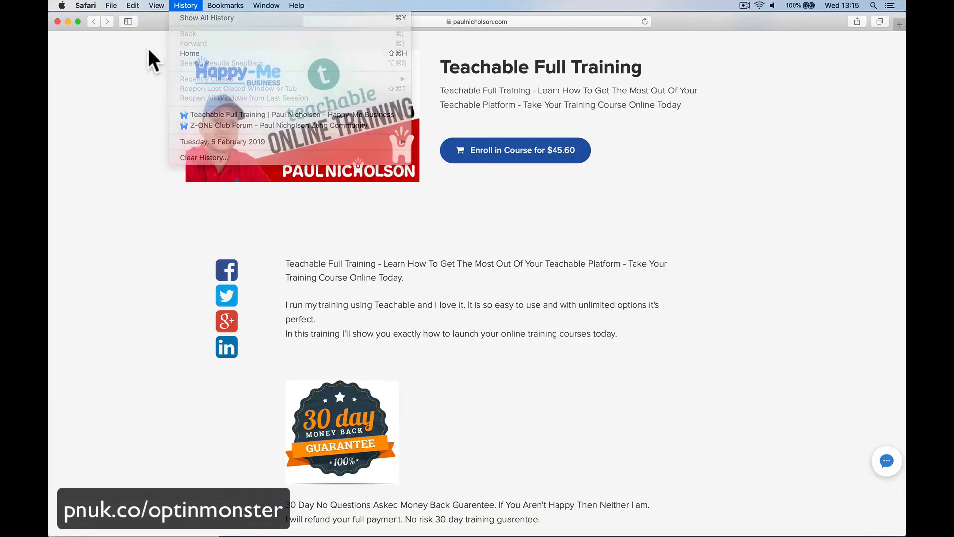
pyautogui.click(419, 22)
pyautogui.write('free.')
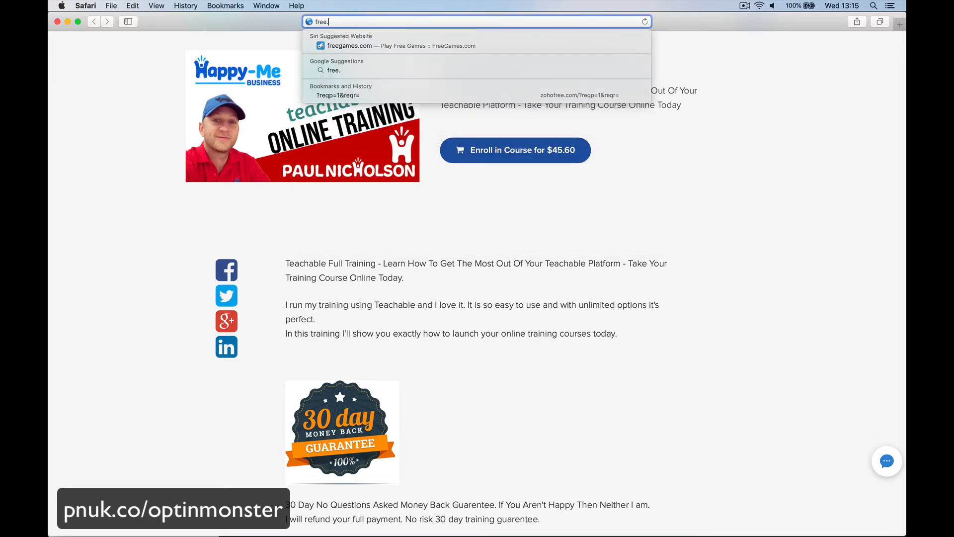
pyautogui.write('paulnicholson.')
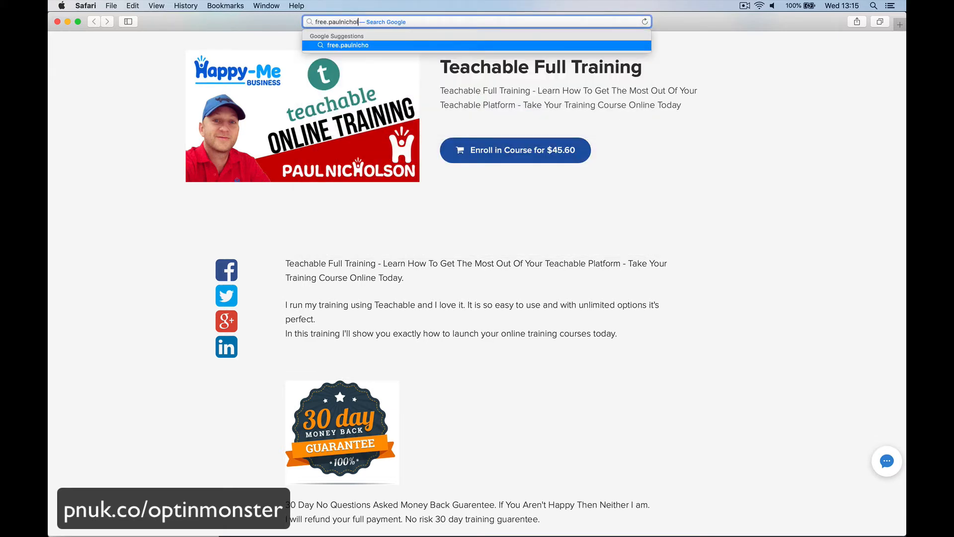
pyautogui.write('com')
pyautogui.press('Return')
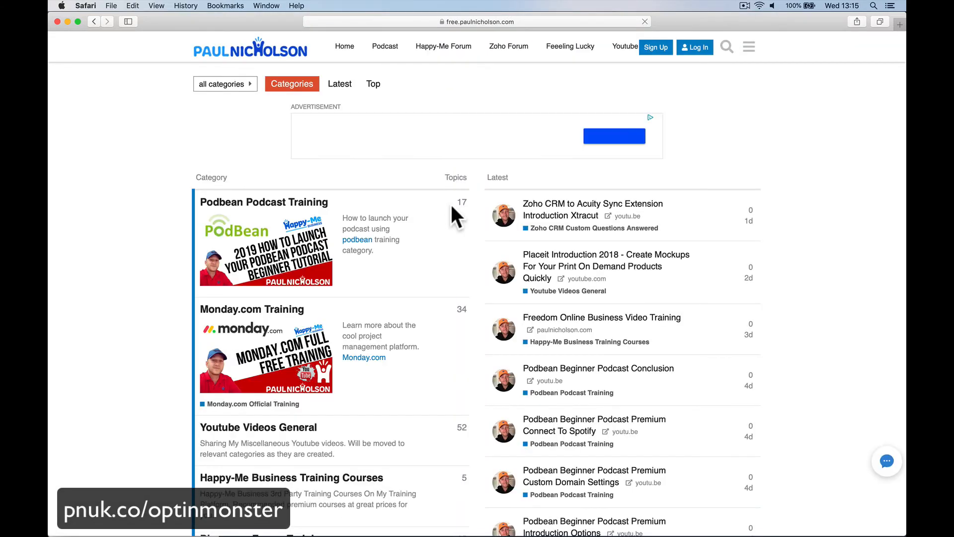
# - Scroll the forum categories and open the Optinmonster Full Training category
pyautogui.scroll(-10, 450, 202)
pyautogui.scroll(-9, 450, 203)
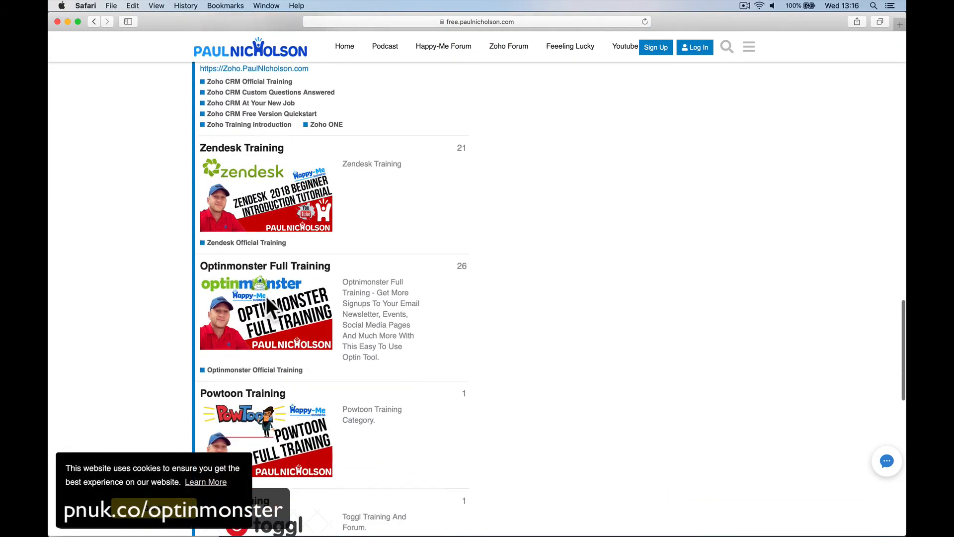
pyautogui.click(242, 429)
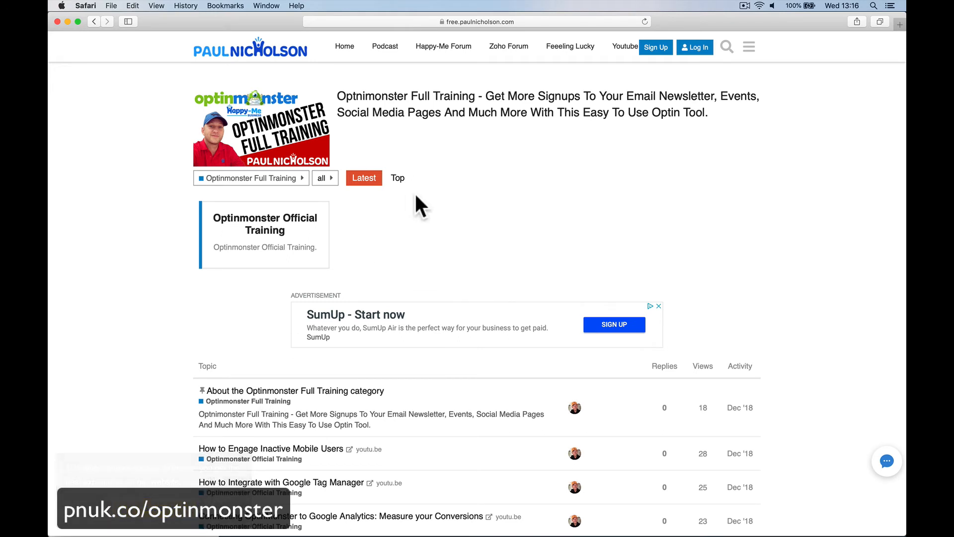
# - Open the Feeling Lucky menu link and submit a test e-mail address in the spin-to-win form
pyautogui.click(571, 47)
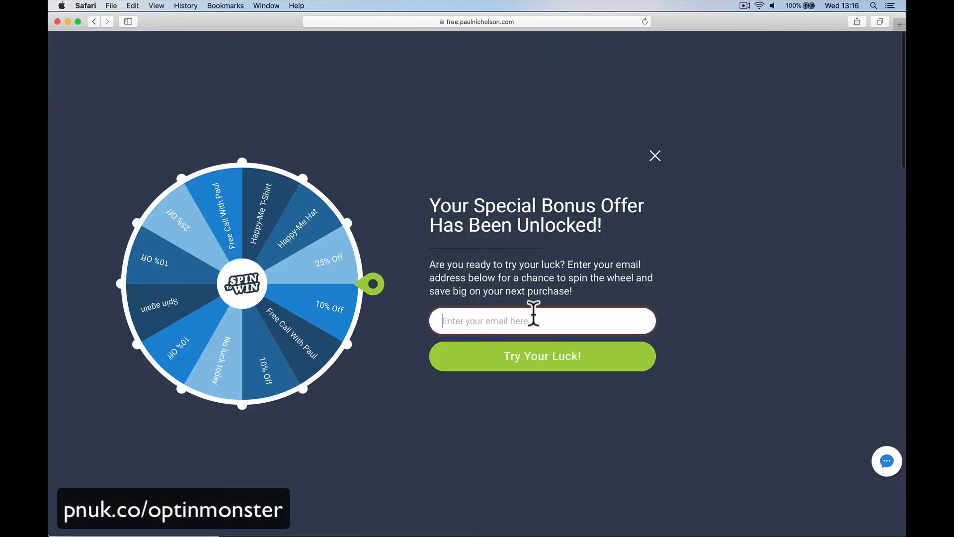
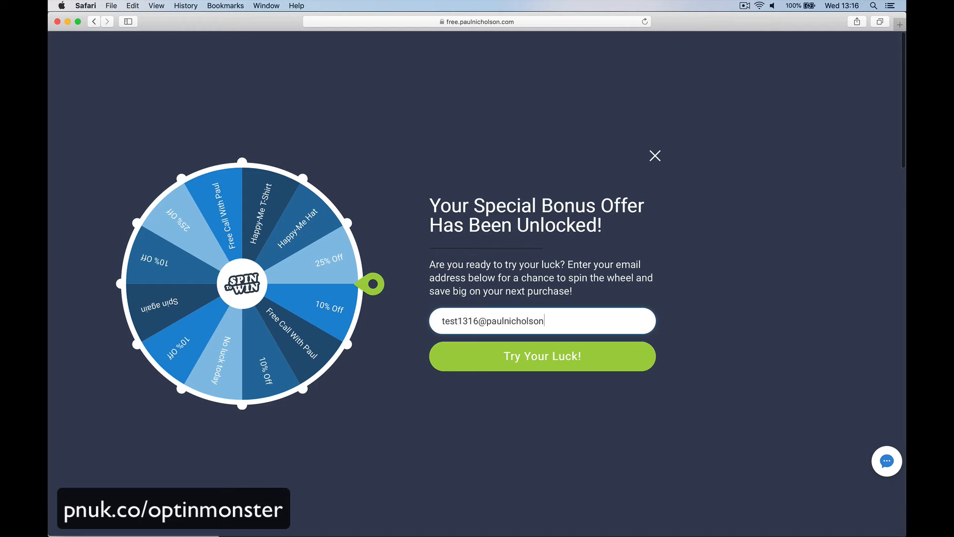
pyautogui.click(533, 367)
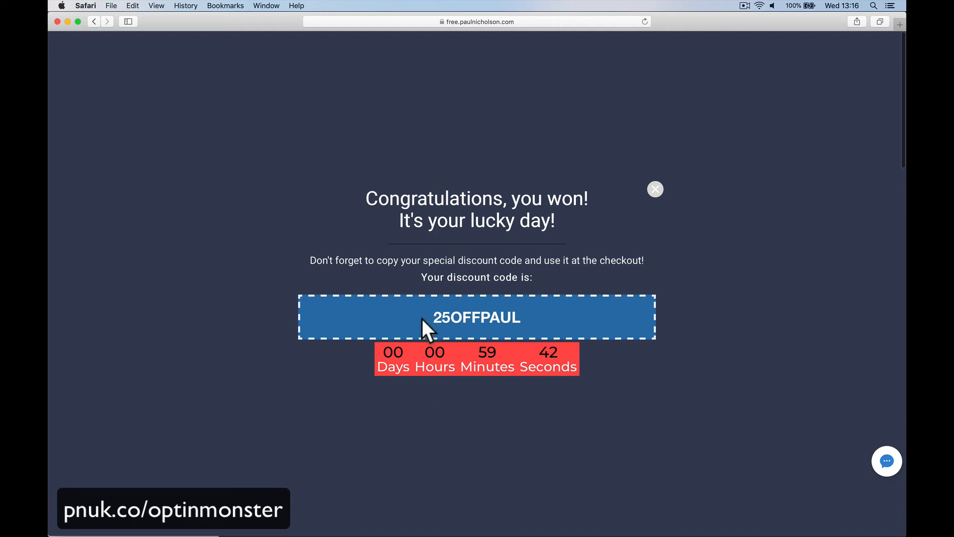
# - Select the won coupon code in the success view, then close the popup
pyautogui.moveTo(422, 318); pyautogui.dragTo(527, 316)
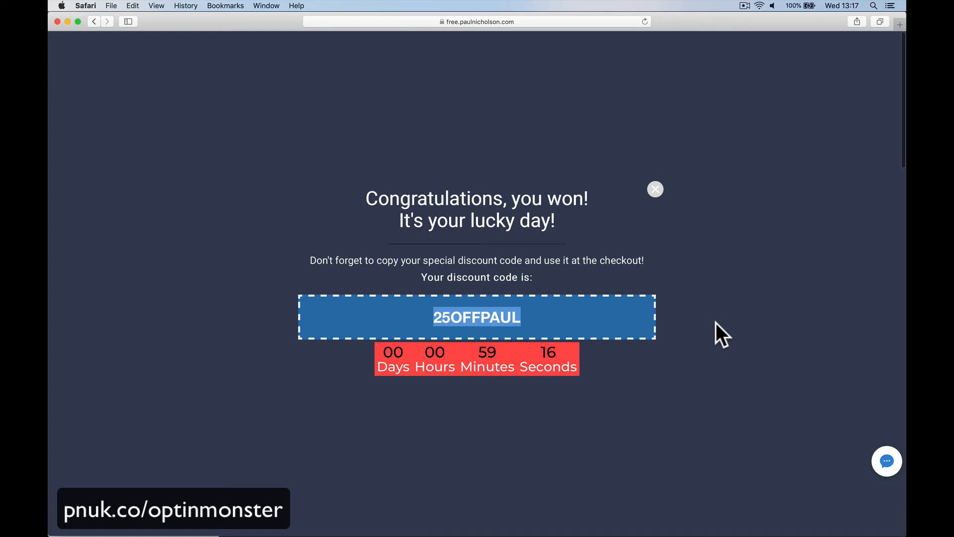
pyautogui.click(656, 193)
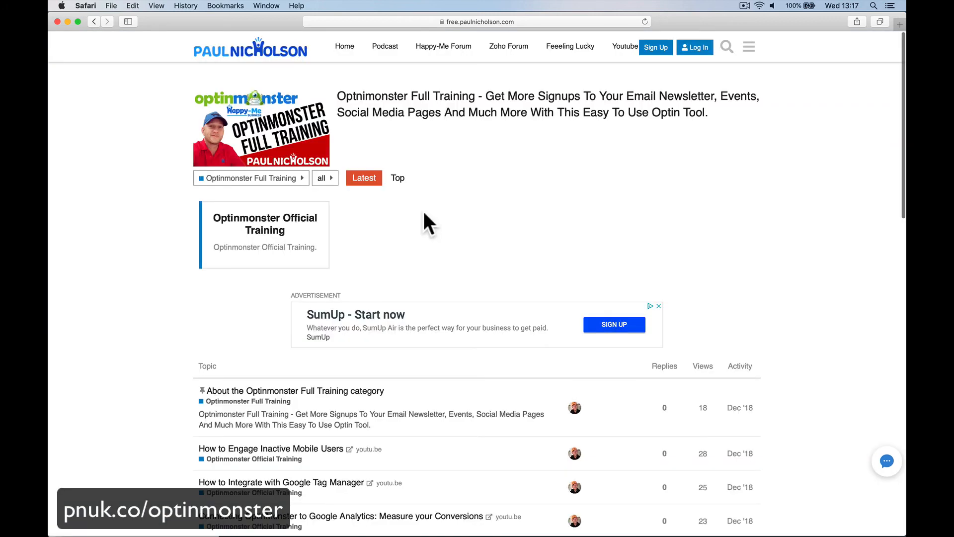